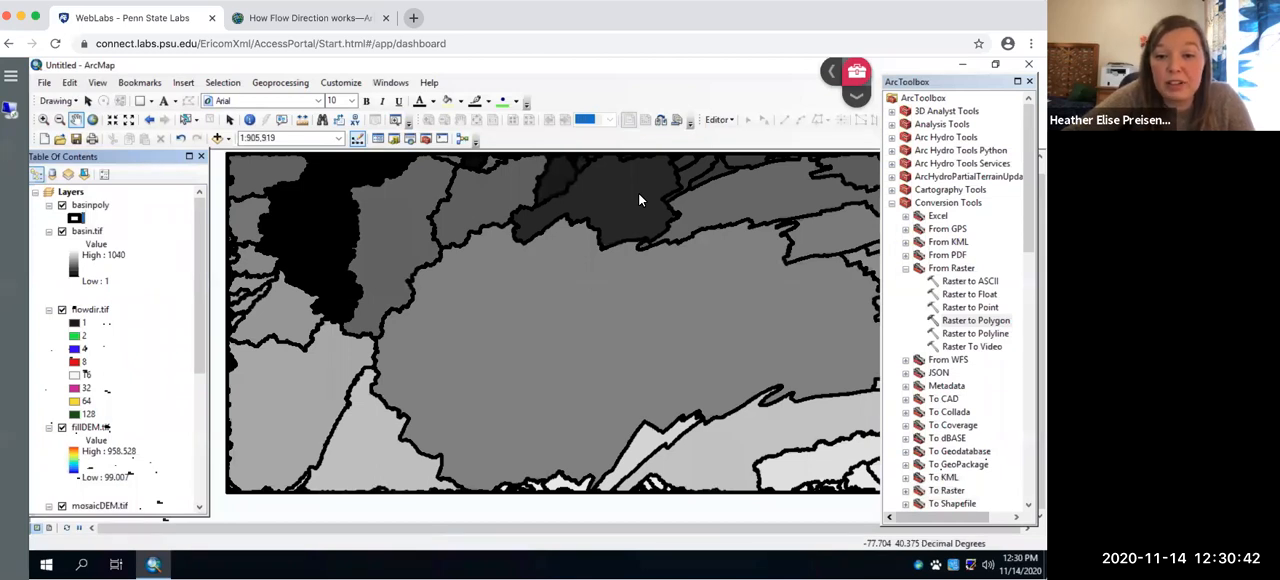
# - Start an edit session on the basinpoly layer
pyautogui.click(729, 120)
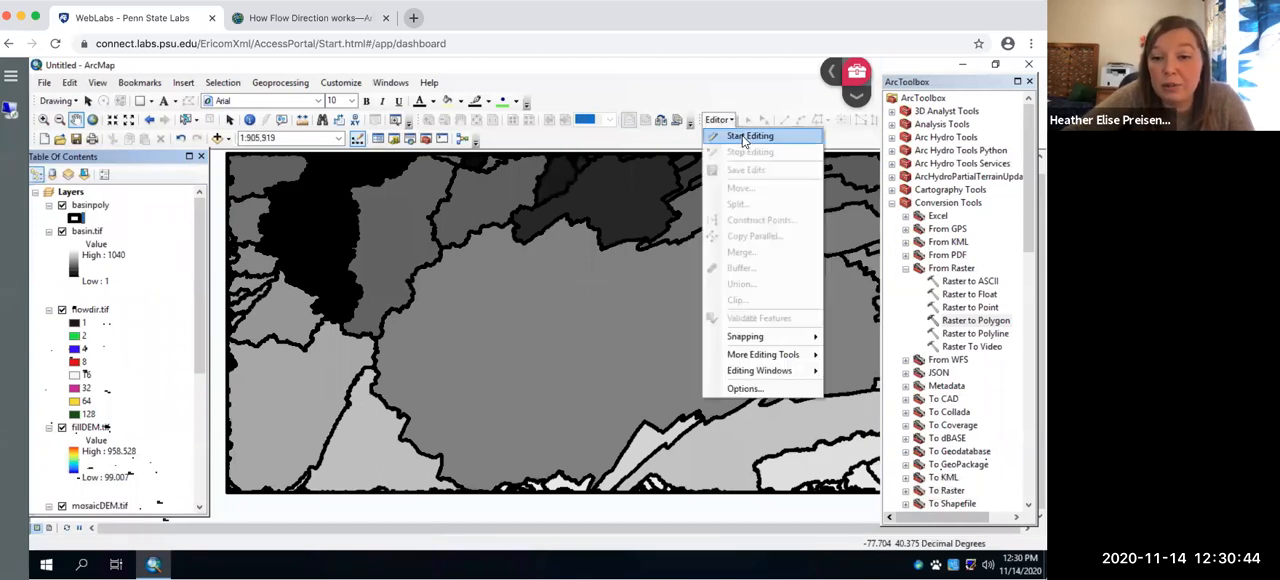
pyautogui.click(748, 136)
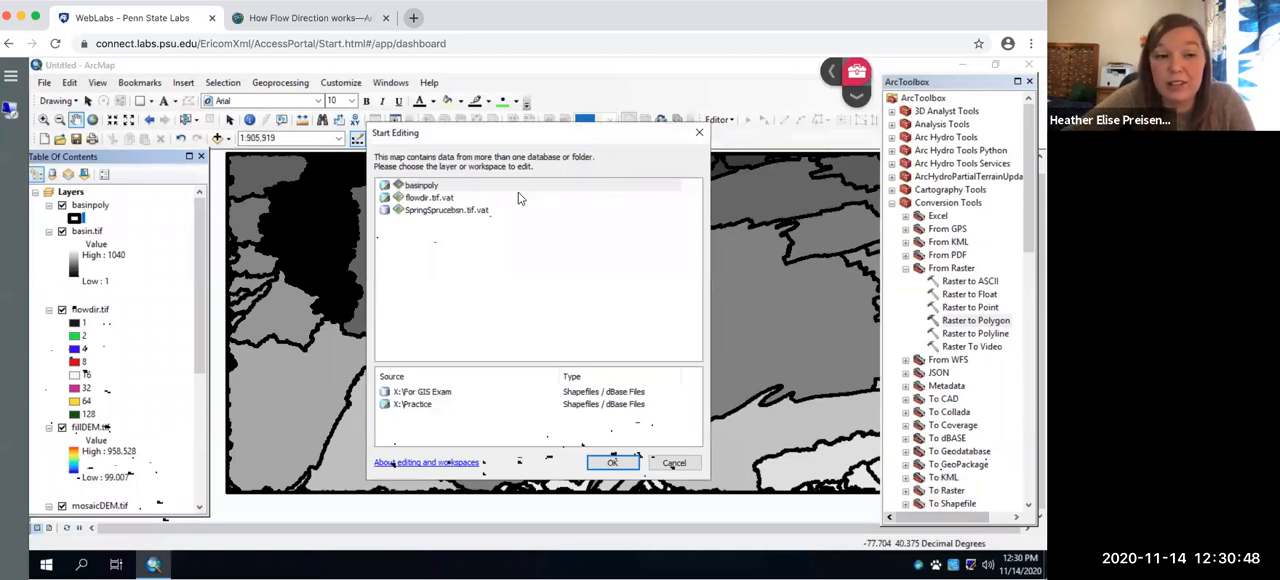
pyautogui.click(418, 187)
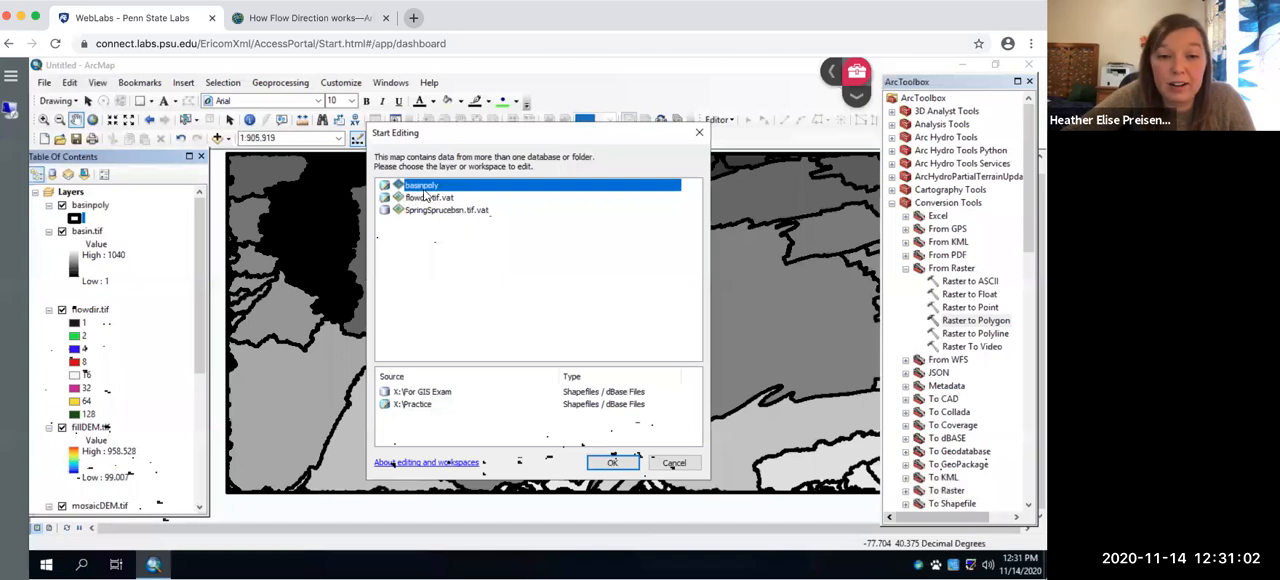
pyautogui.click(610, 462)
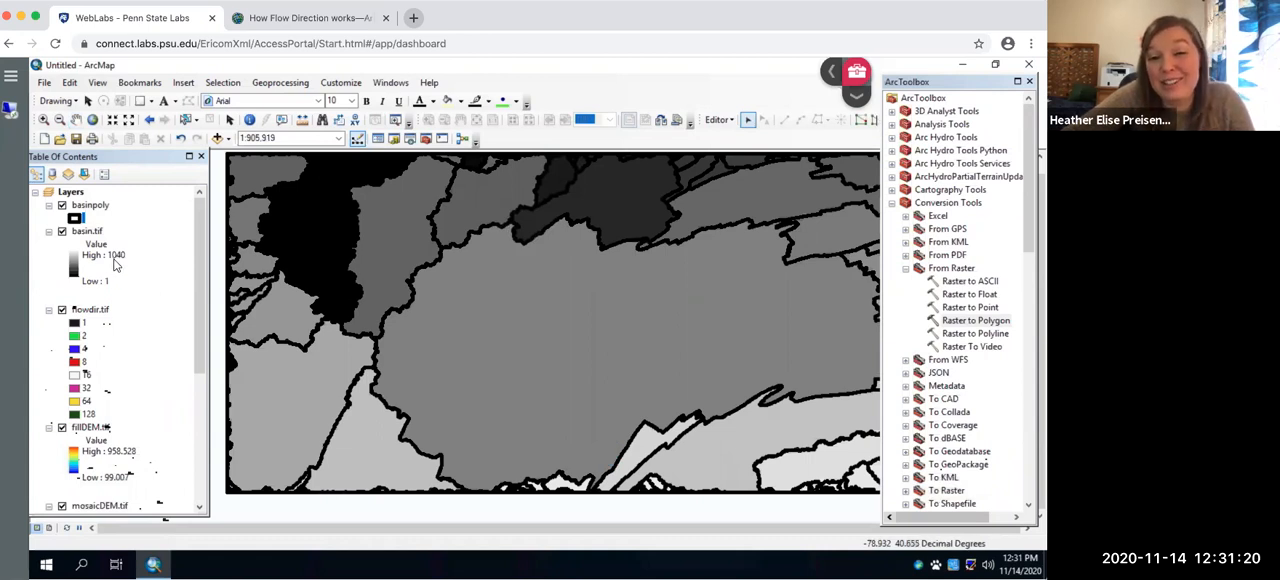
# - Select the dark basin polygon at the map's upper centre, invert the selection in the basinpoly attribute table, and delete all the other polygons
pyautogui.click(613, 197)
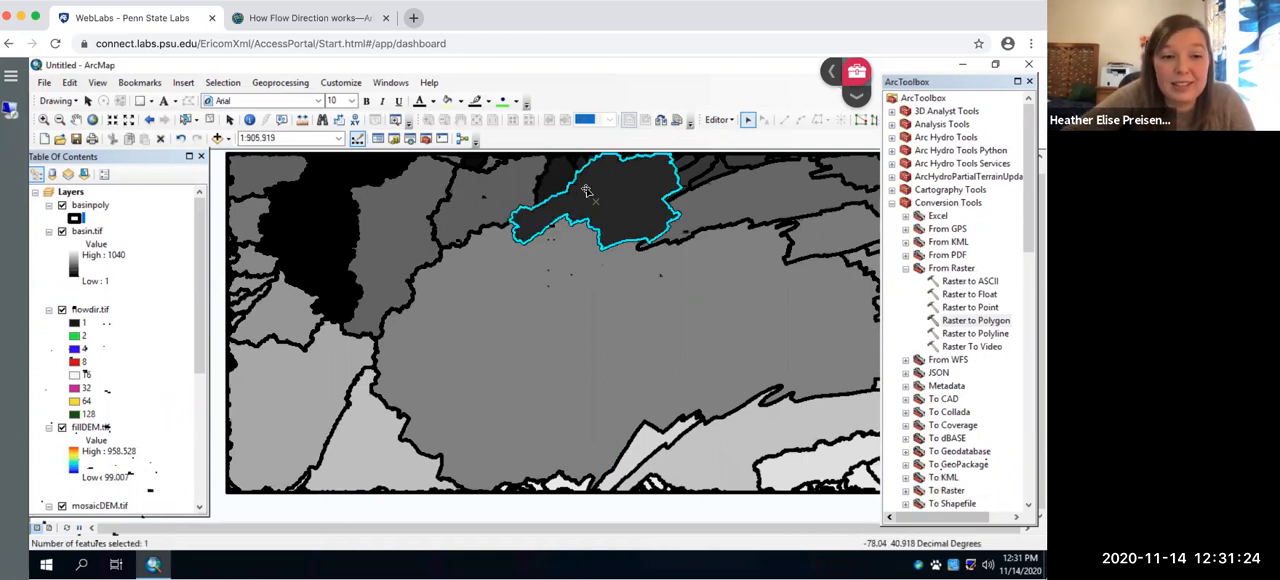
pyautogui.rightClick(92, 207)
pyautogui.click(152, 245)
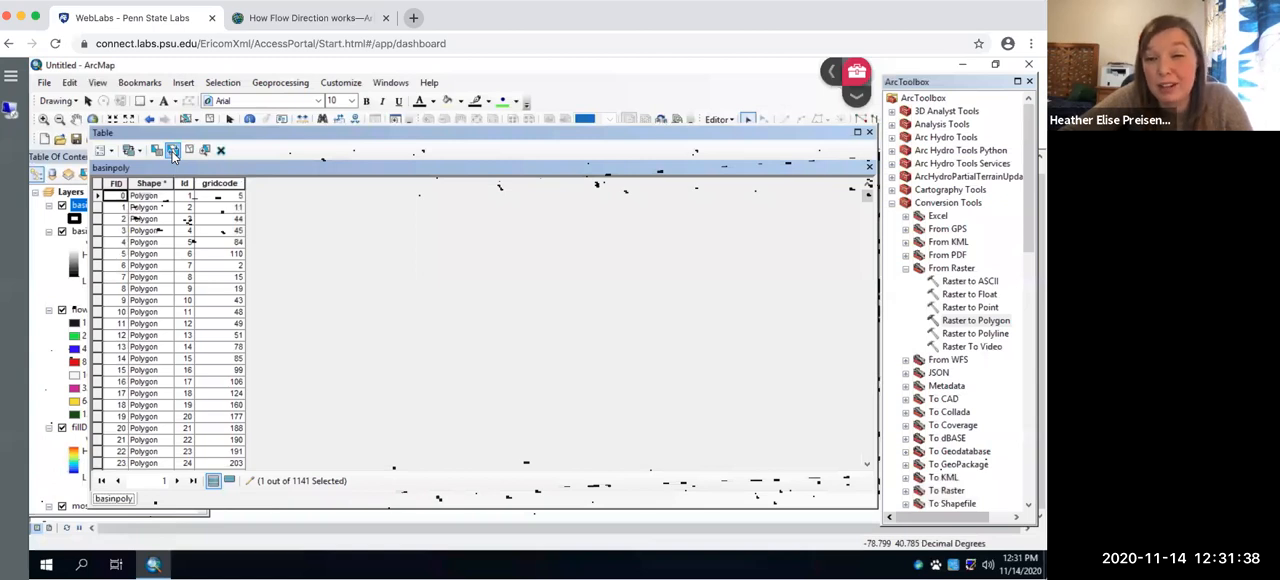
pyautogui.click(173, 152)
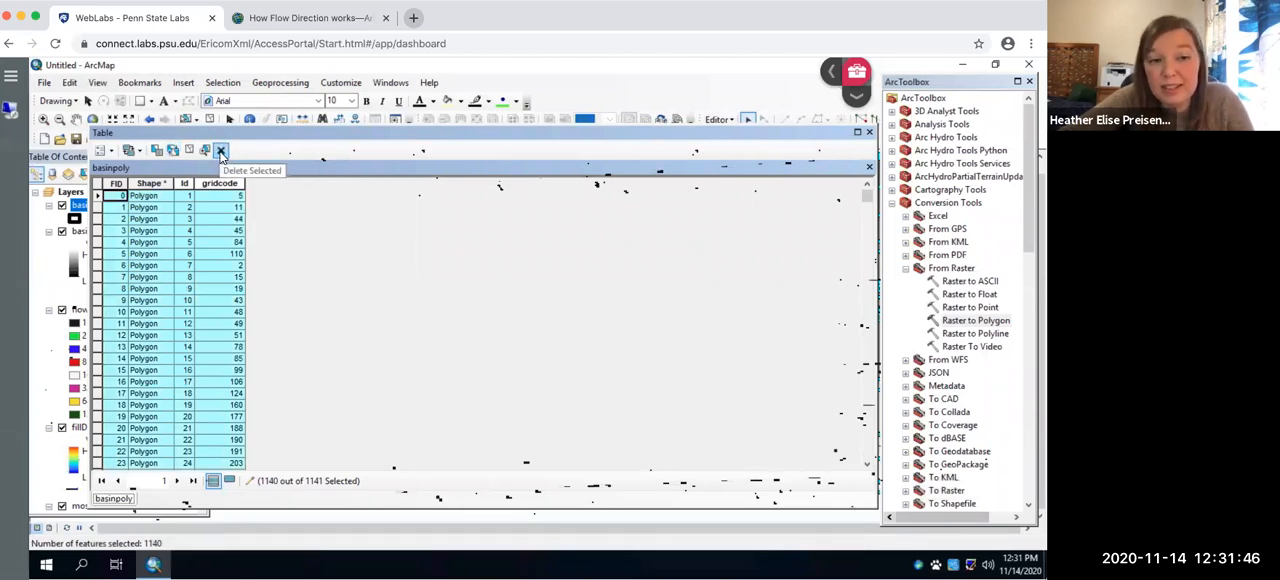
pyautogui.click(222, 152)
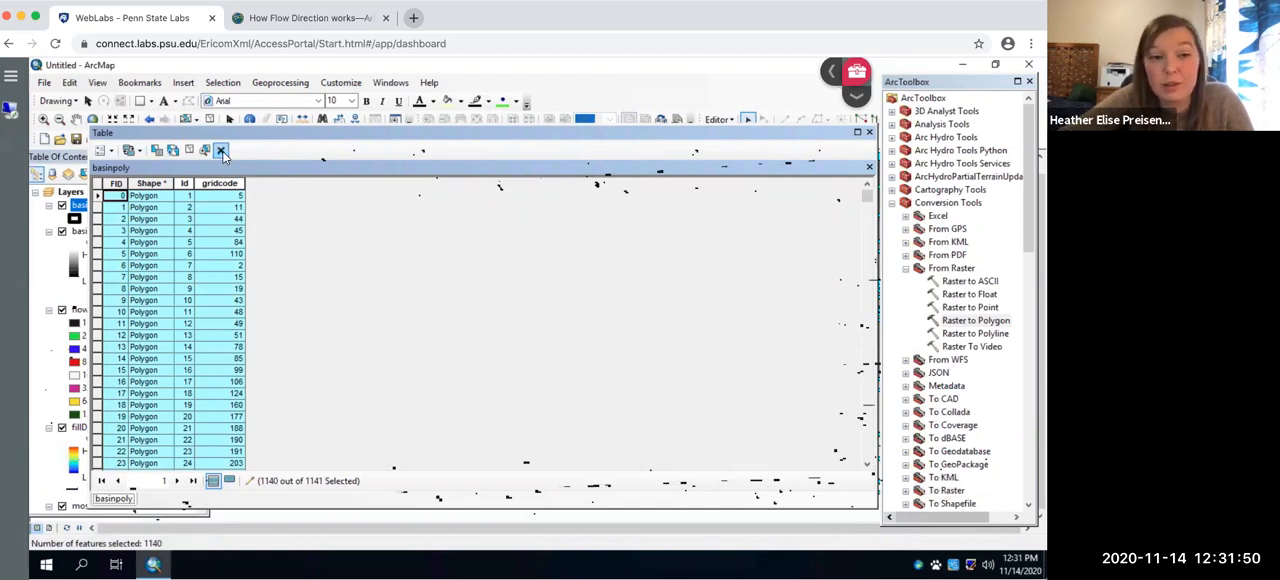
pyautogui.click(221, 150)
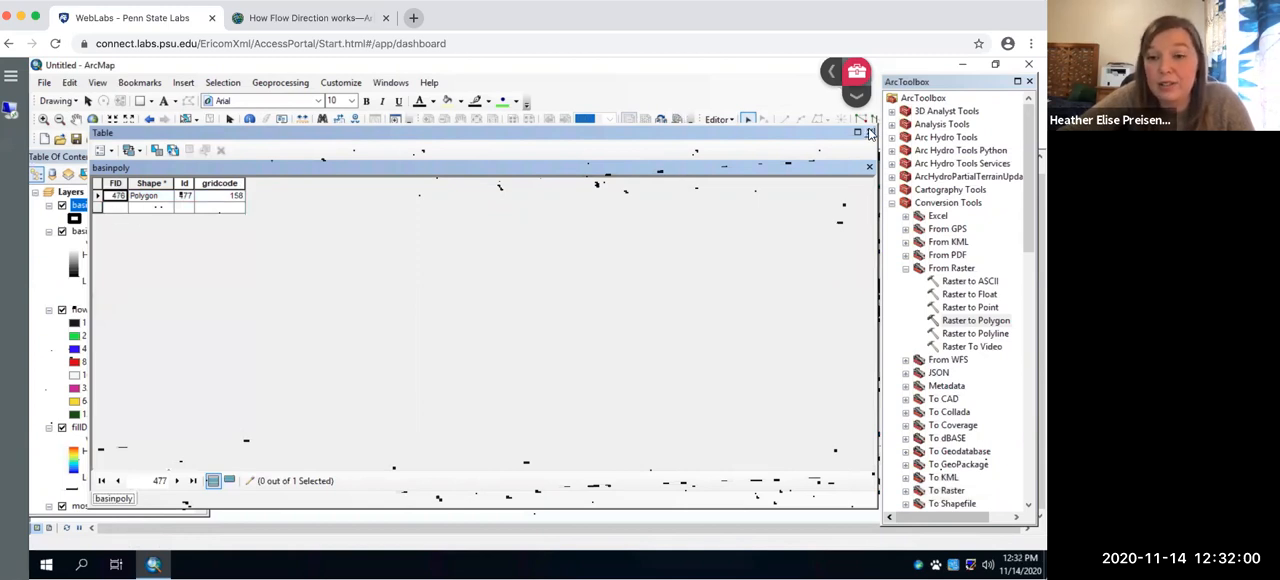
pyautogui.click(871, 133)
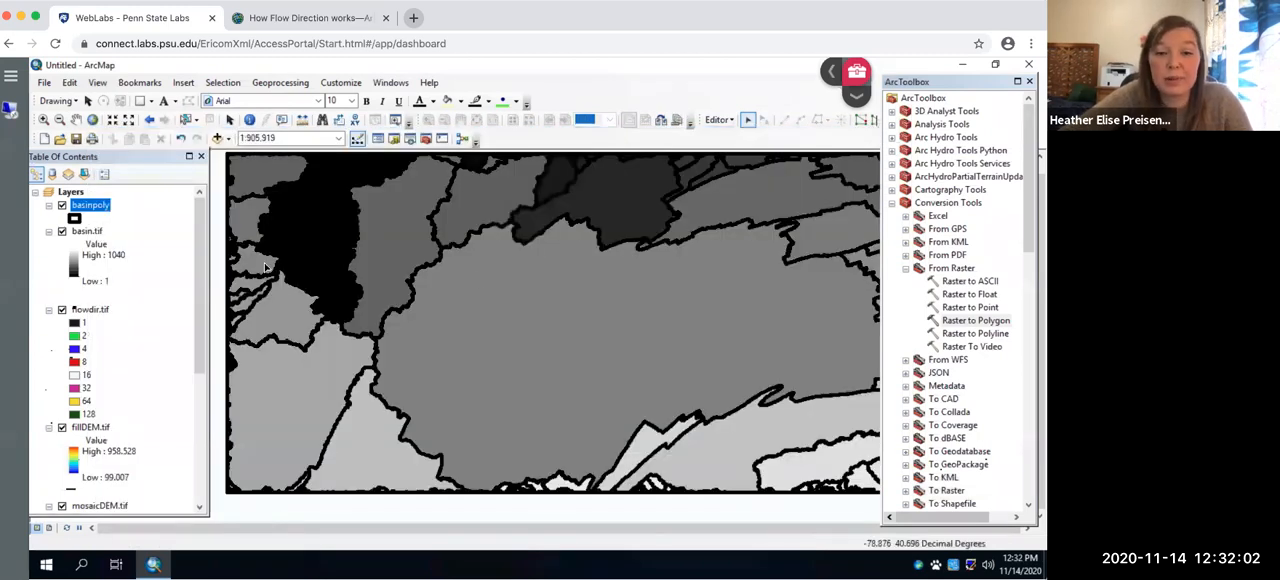
# - Switch the basinpoly layer's visibility off and back on to refresh its outline on the map
pyautogui.click(63, 206)
pyautogui.click(62, 206)
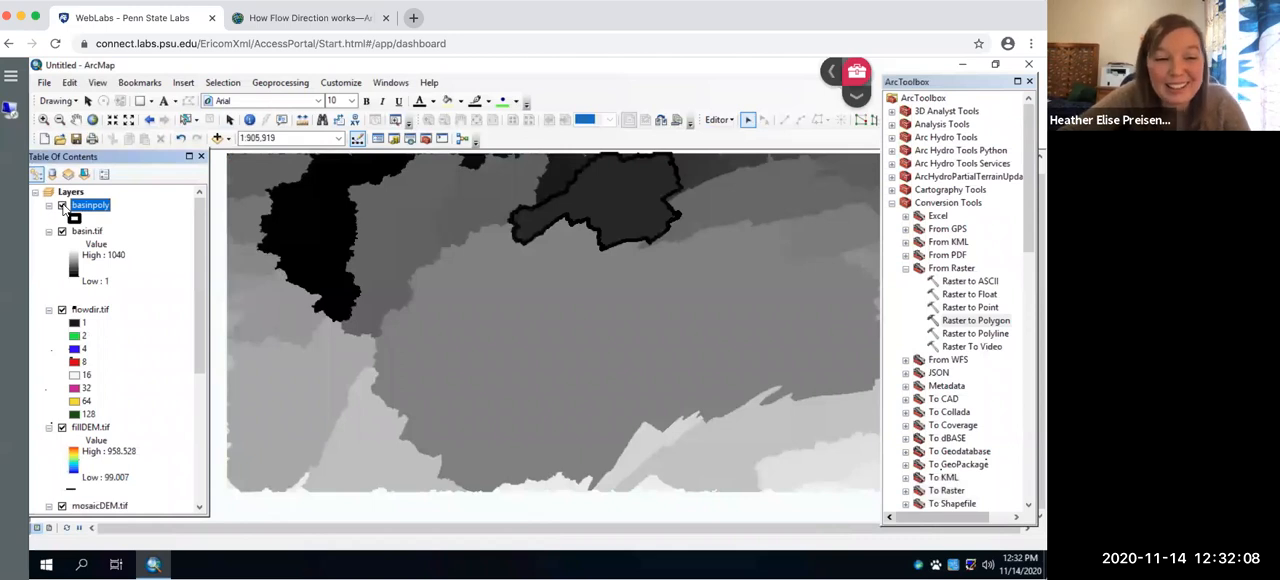
pyautogui.click(63, 206)
pyautogui.click(63, 206)
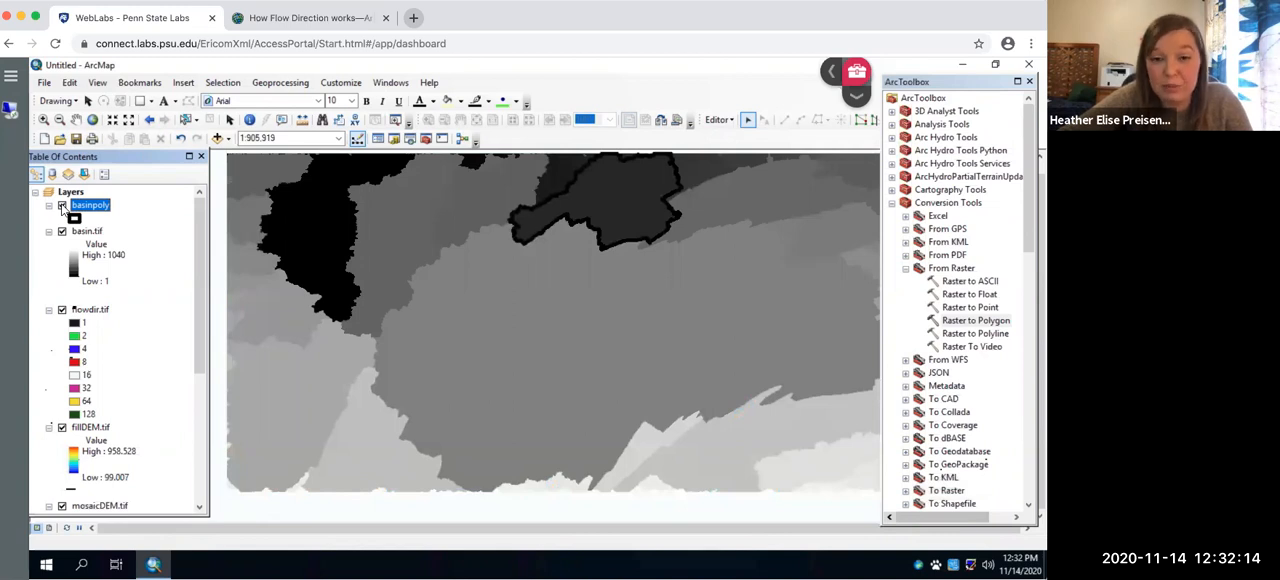
# - End the edit session and save the edits to basinpoly
pyautogui.click(731, 121)
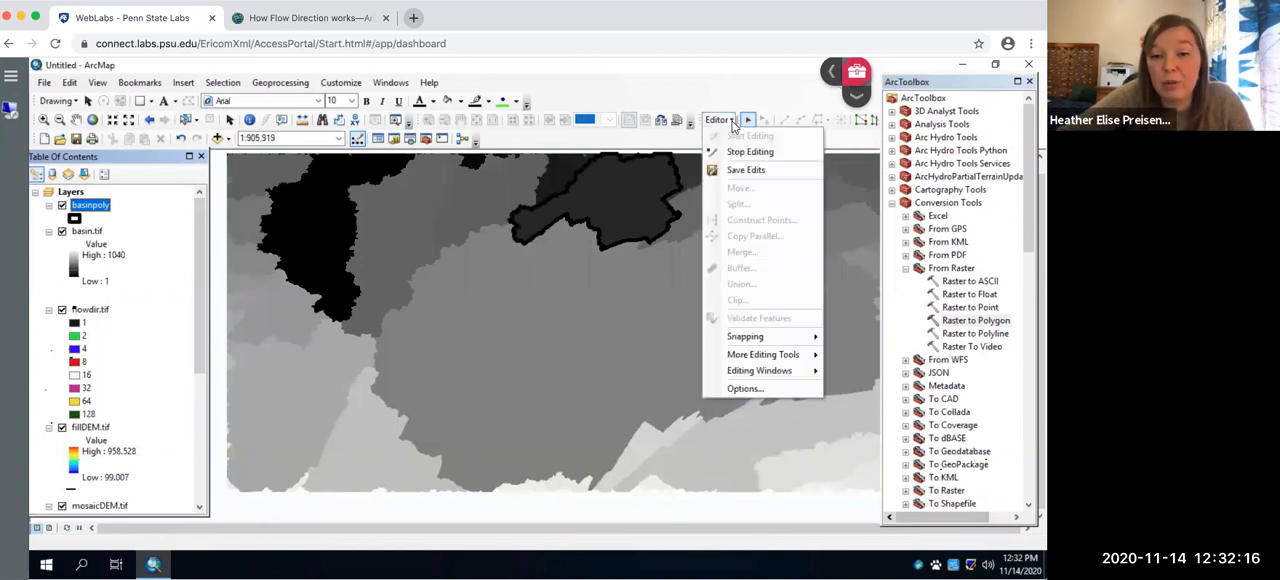
pyautogui.click(749, 152)
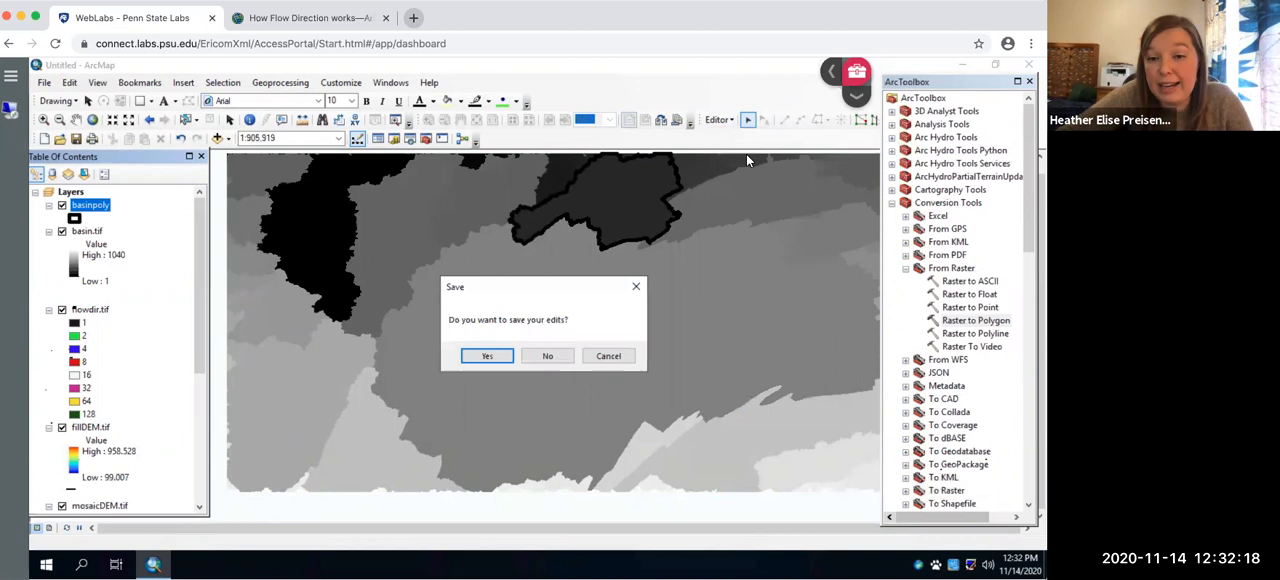
pyautogui.click(488, 357)
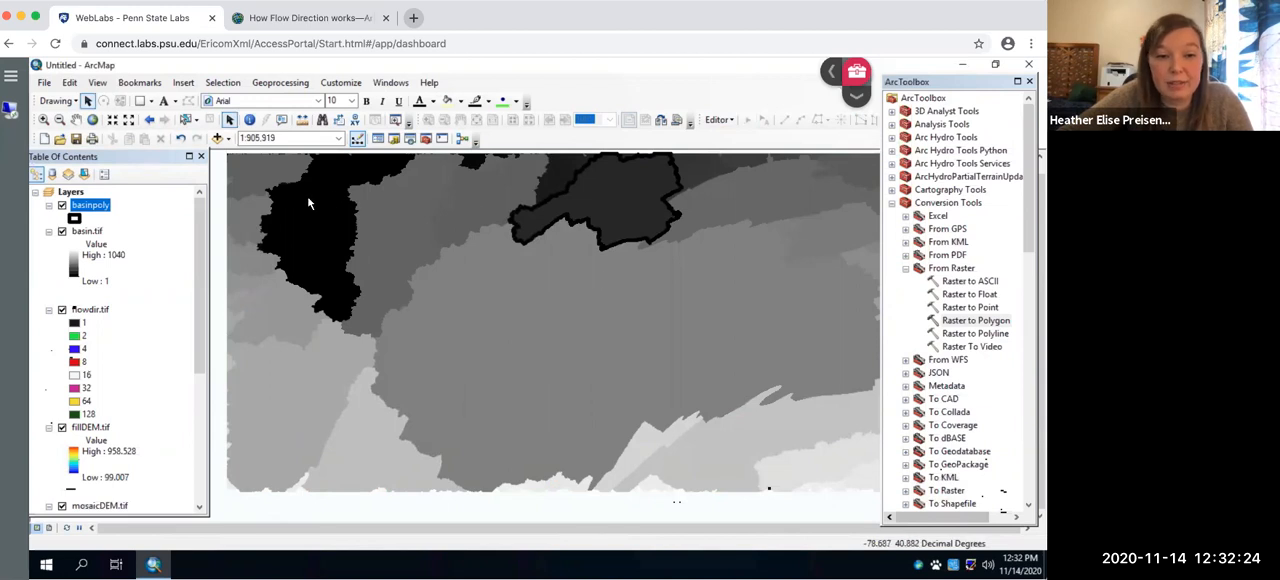
# - Move the fillDEM.tif layer above basin.tif, directly beneath basinpoly in the layer order
pyautogui.click(100, 428)
pyautogui.moveTo(100, 390); pyautogui.dragTo(105, 231)
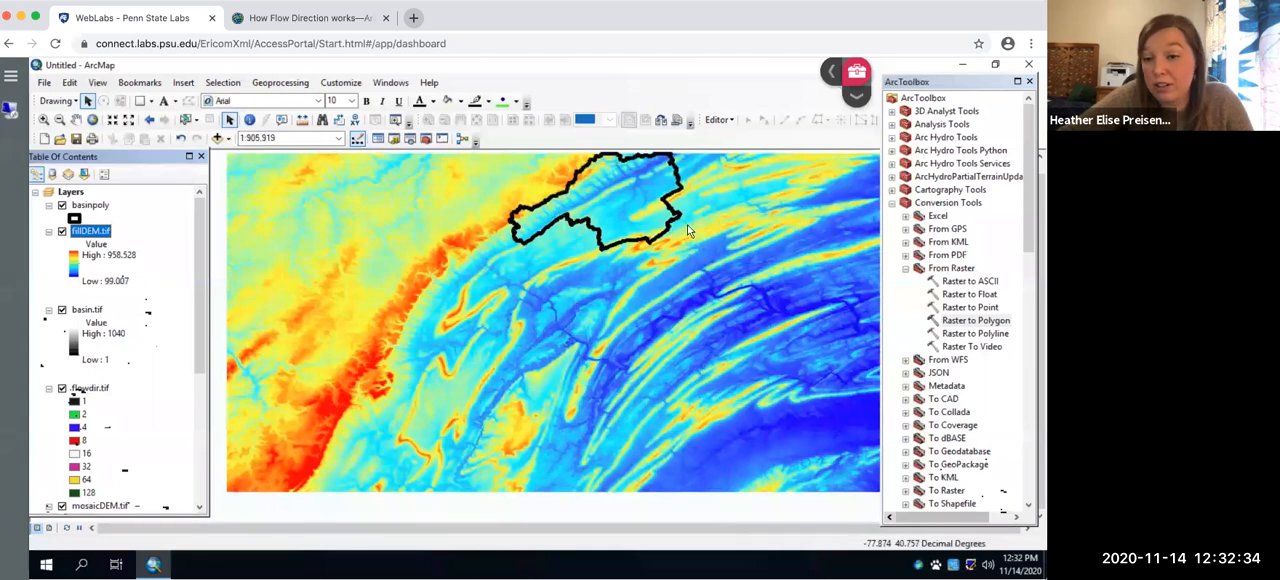
# - Set up a raster Clip of fillDEM.tif with basinpoly as the output extent, using the input features for clipping geometry
pyautogui.click(891, 204)
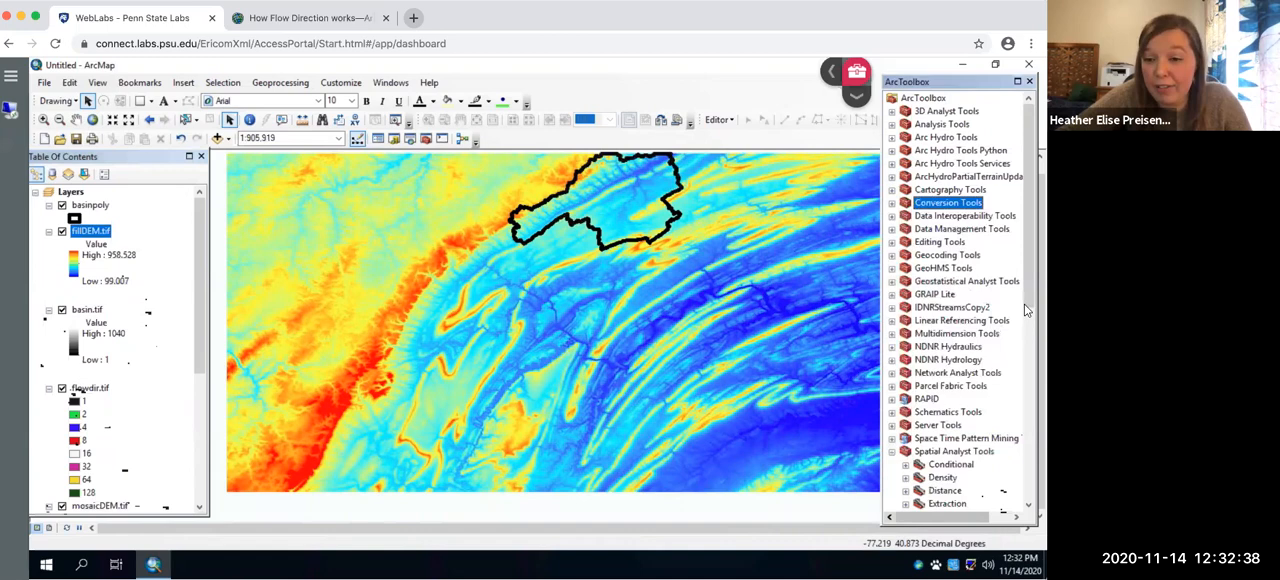
pyautogui.scroll(-2, 1024, 300)
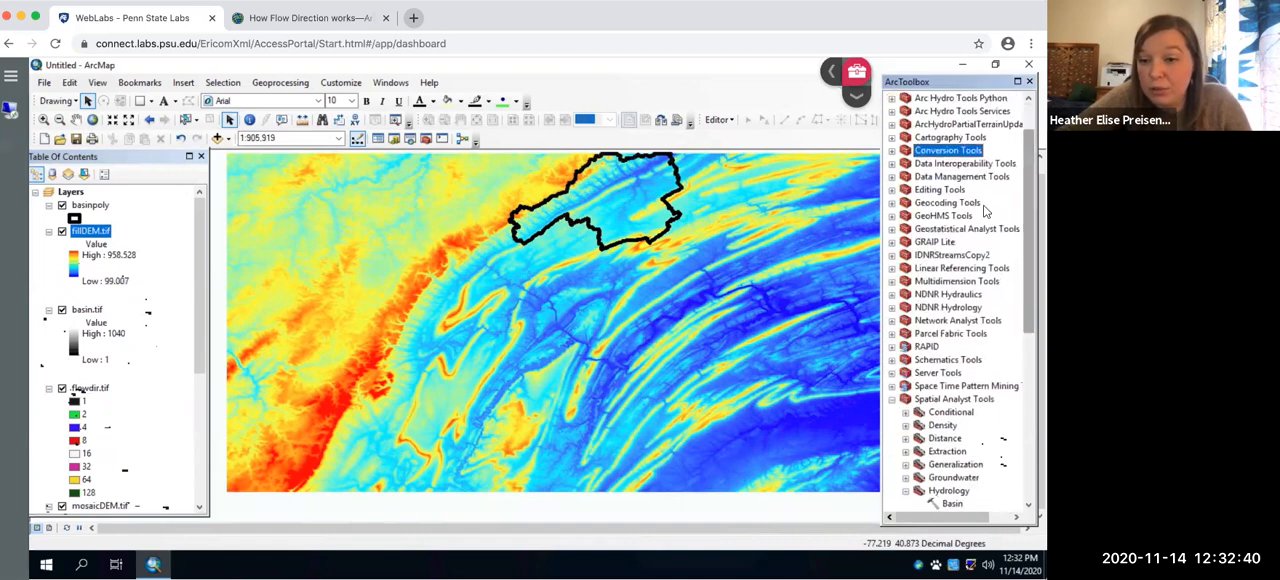
pyautogui.click(891, 176)
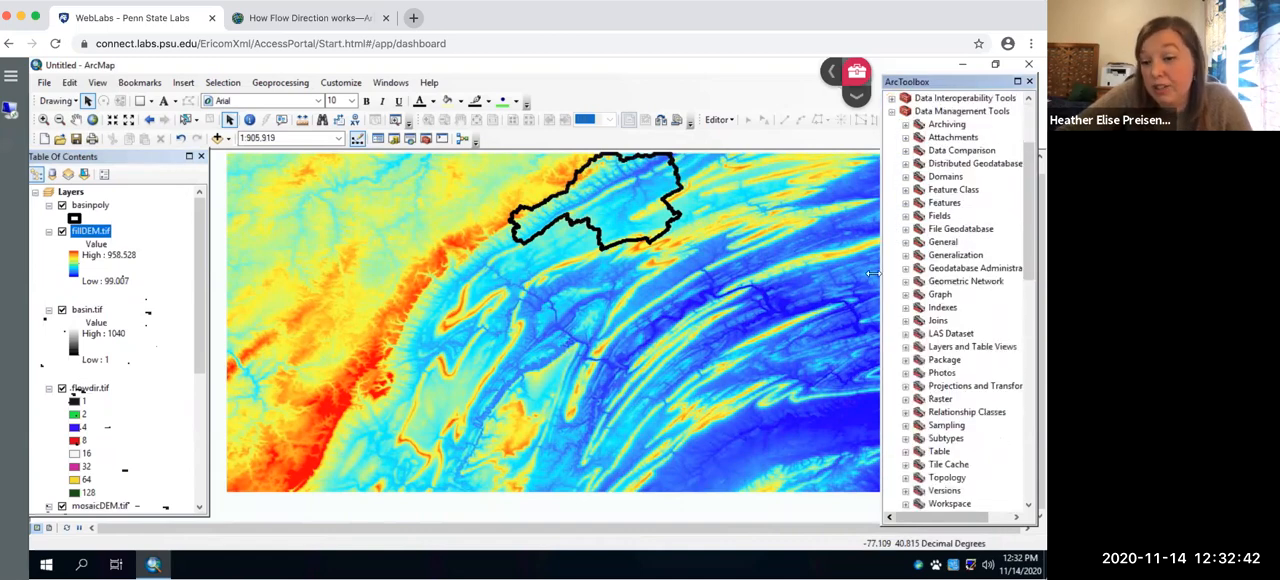
pyautogui.click(905, 399)
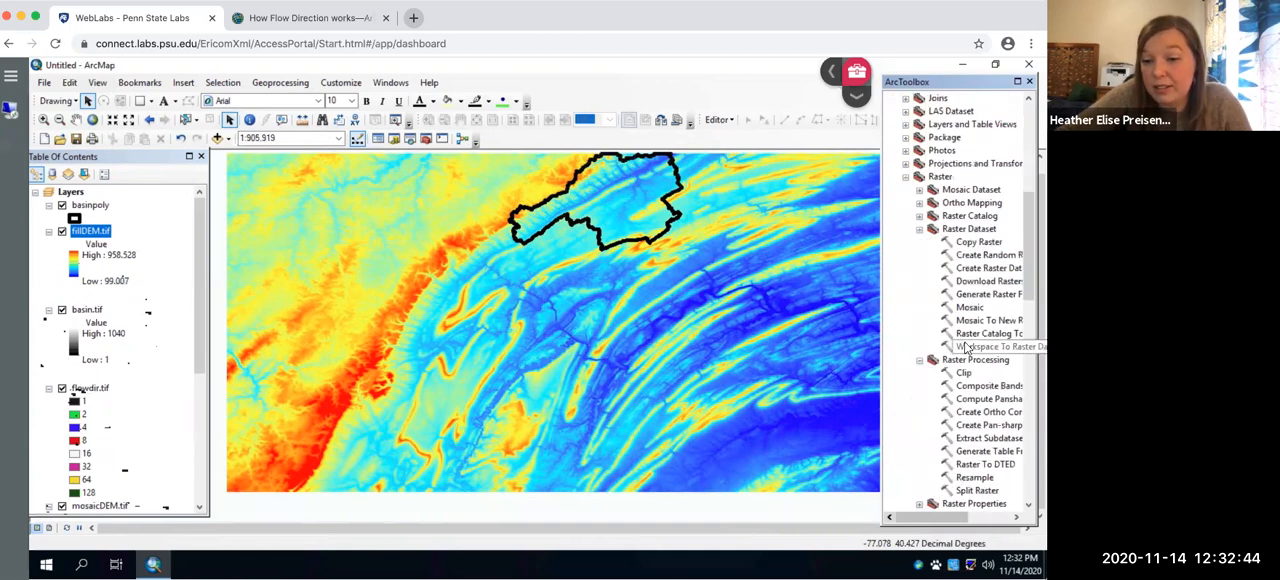
pyautogui.click(964, 374)
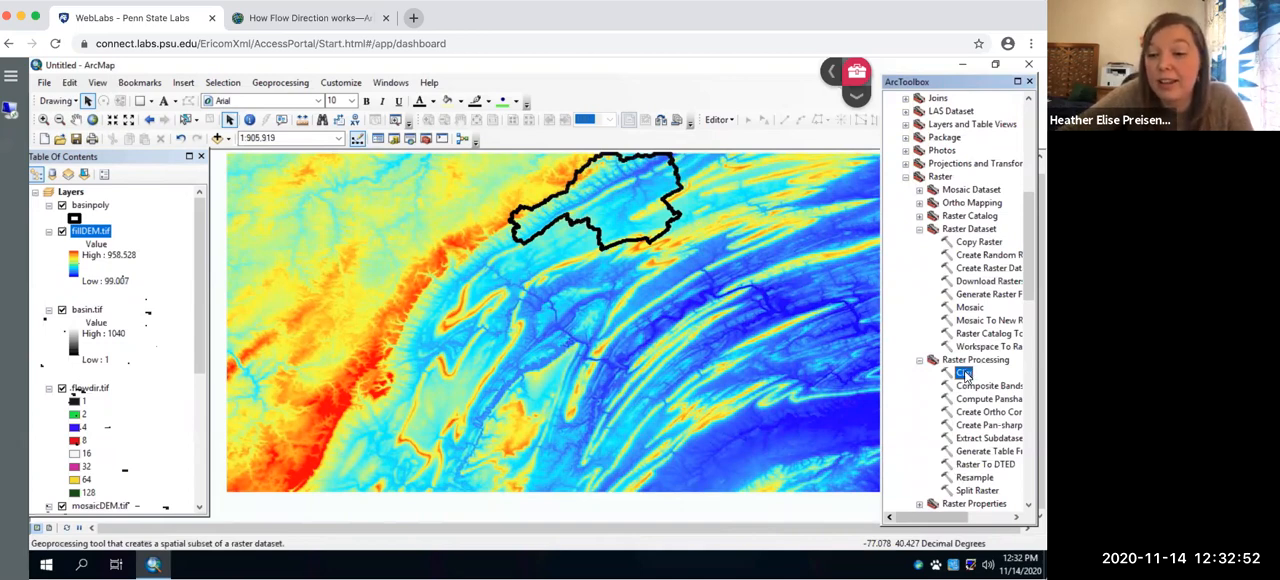
pyautogui.doubleClick(964, 373)
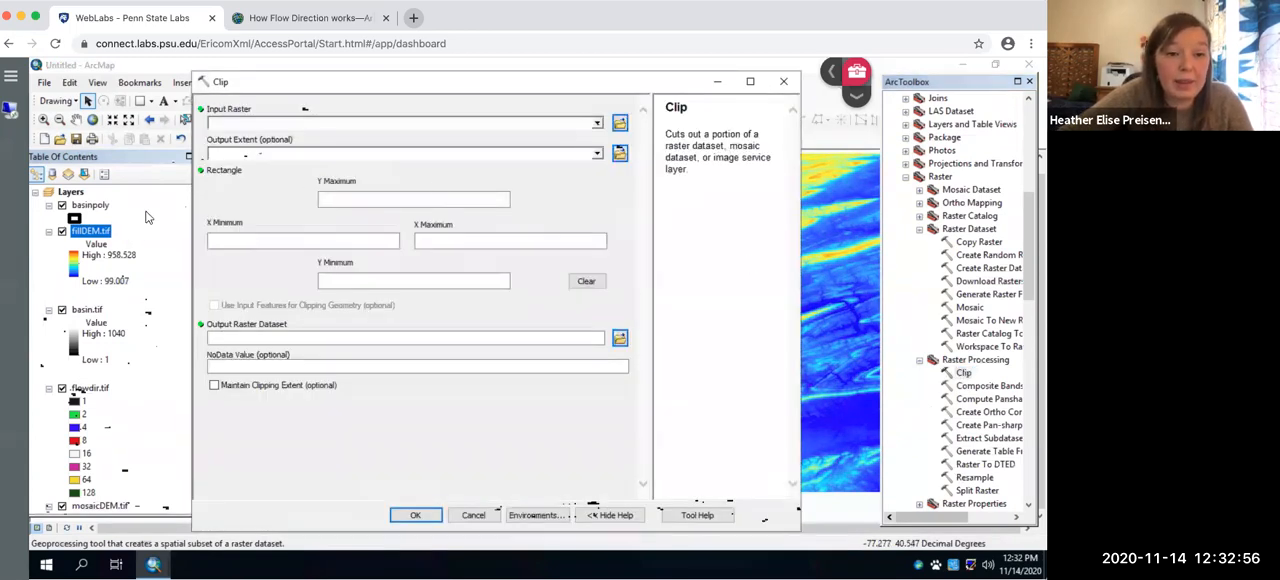
pyautogui.moveTo(90, 234); pyautogui.dragTo(343, 128)
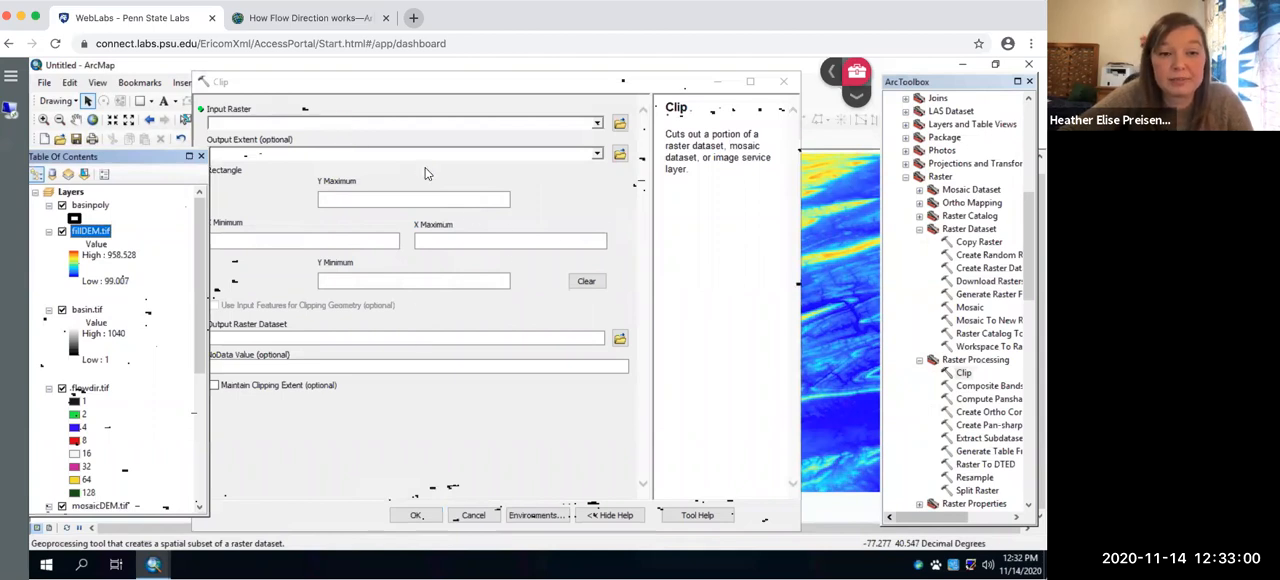
pyautogui.click(595, 154)
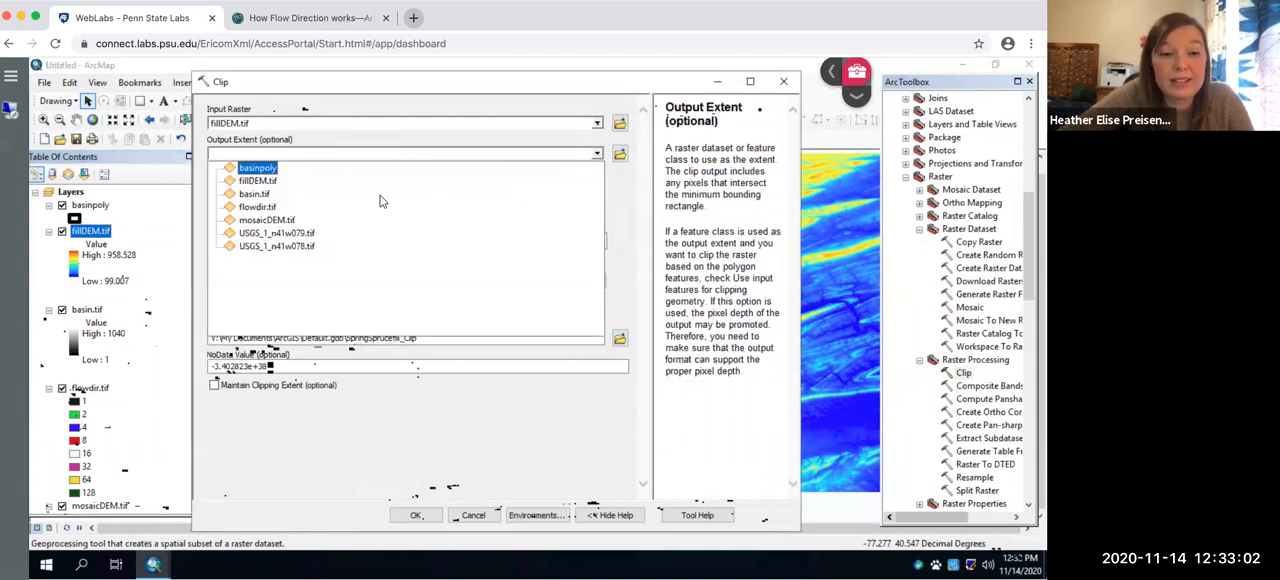
pyautogui.click(257, 168)
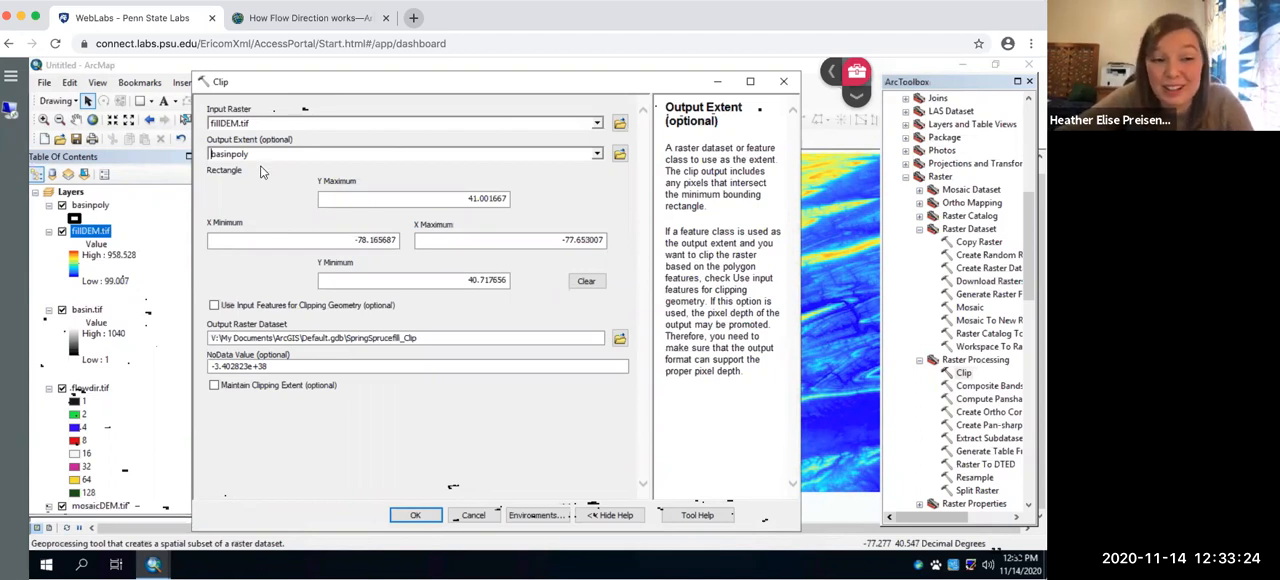
pyautogui.click(214, 305)
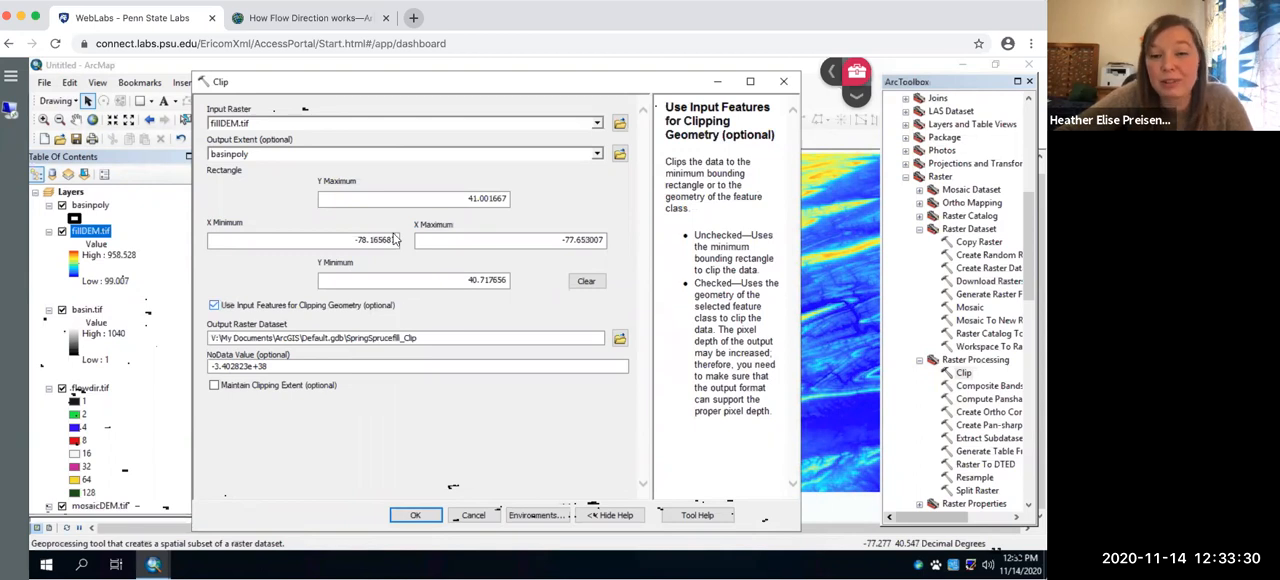
# - Name the clip output SpringCreekDEM.tif in the Practice folder and run the Clip tool
pyautogui.click(619, 338)
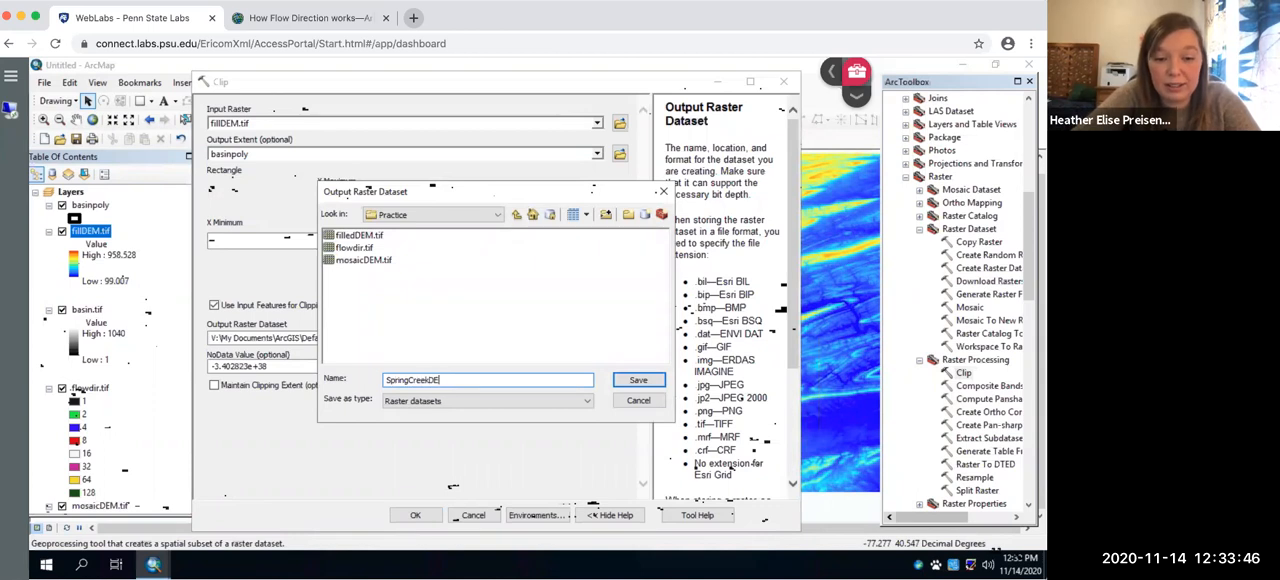
pyautogui.write('f')
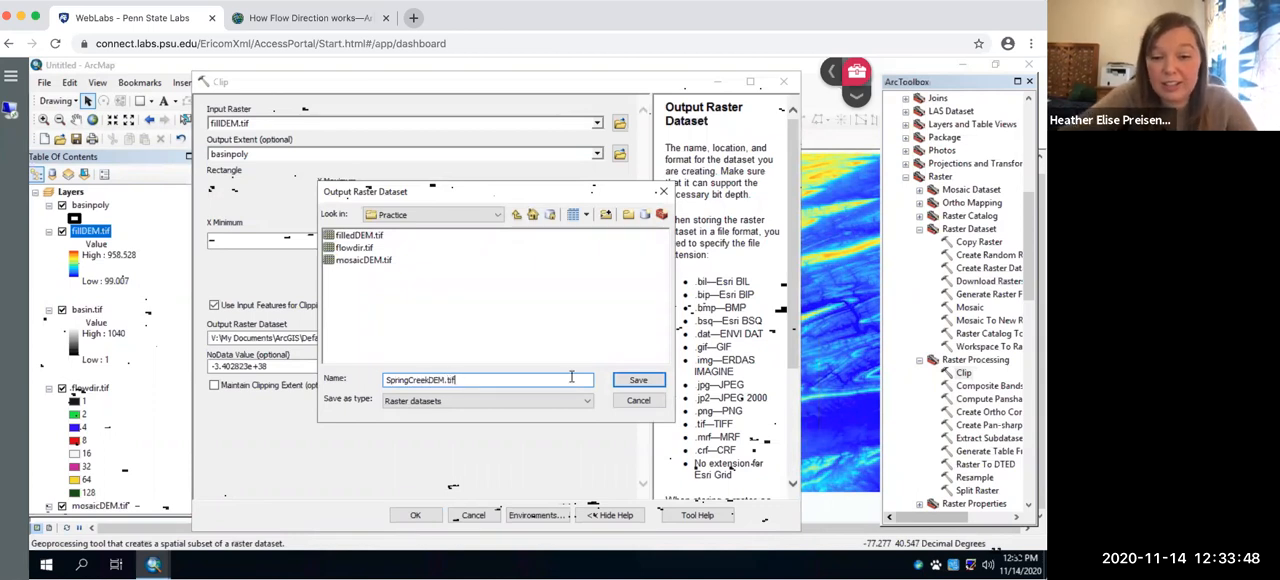
pyautogui.click(642, 384)
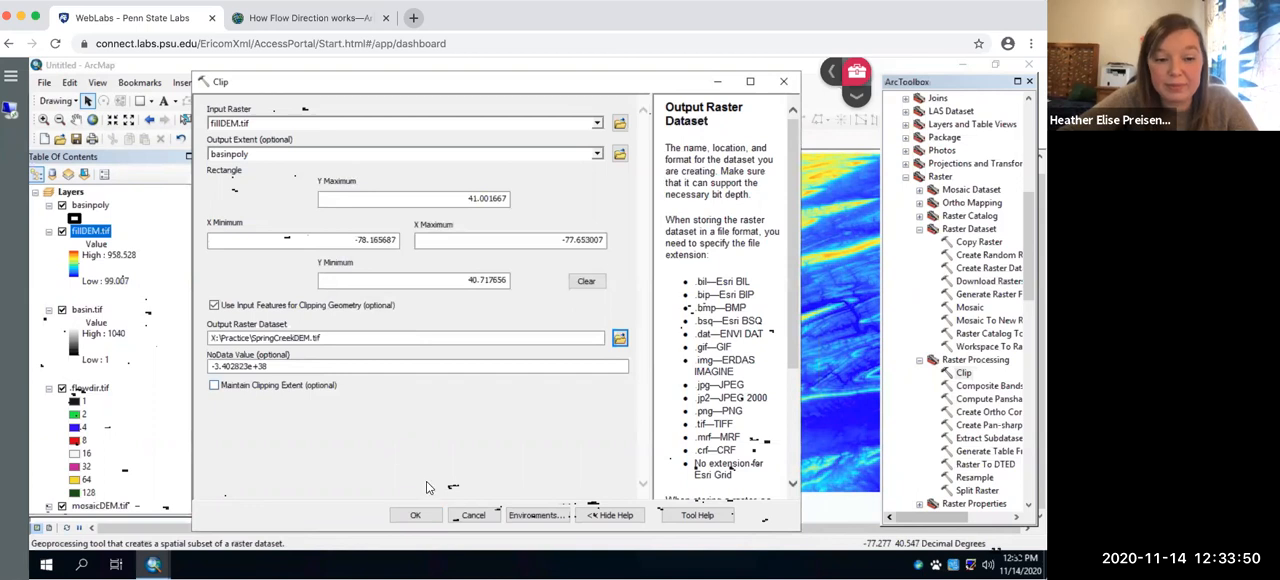
pyautogui.click(422, 516)
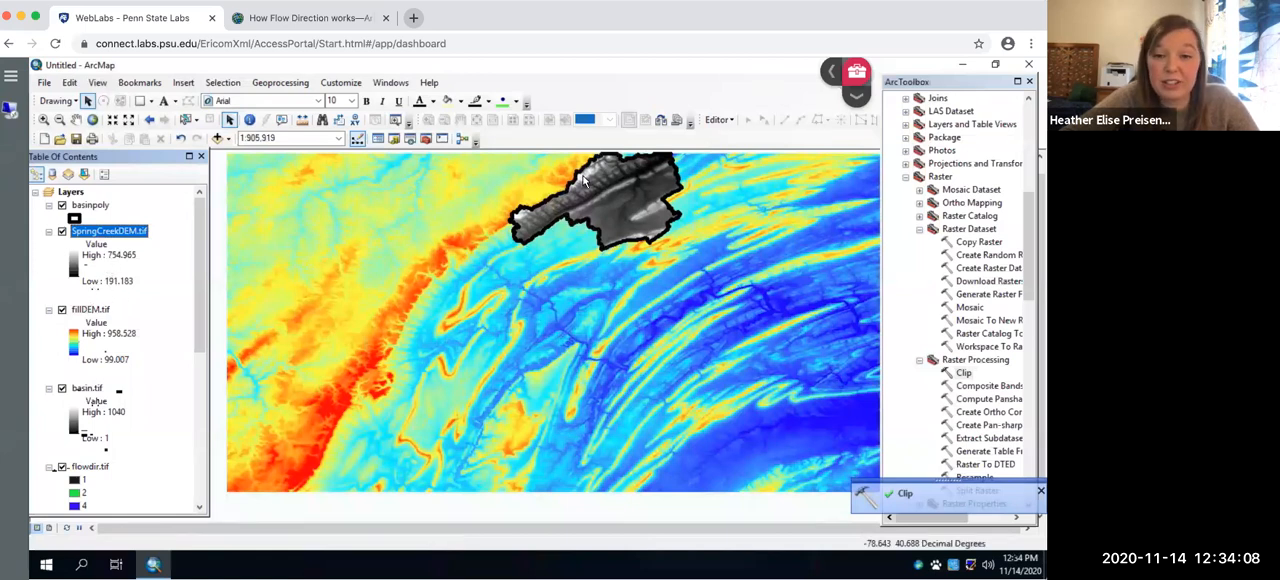
# - Apply the red-to-blue color ramp to SpringCreekDEM.tif and invert it
pyautogui.click(69, 268)
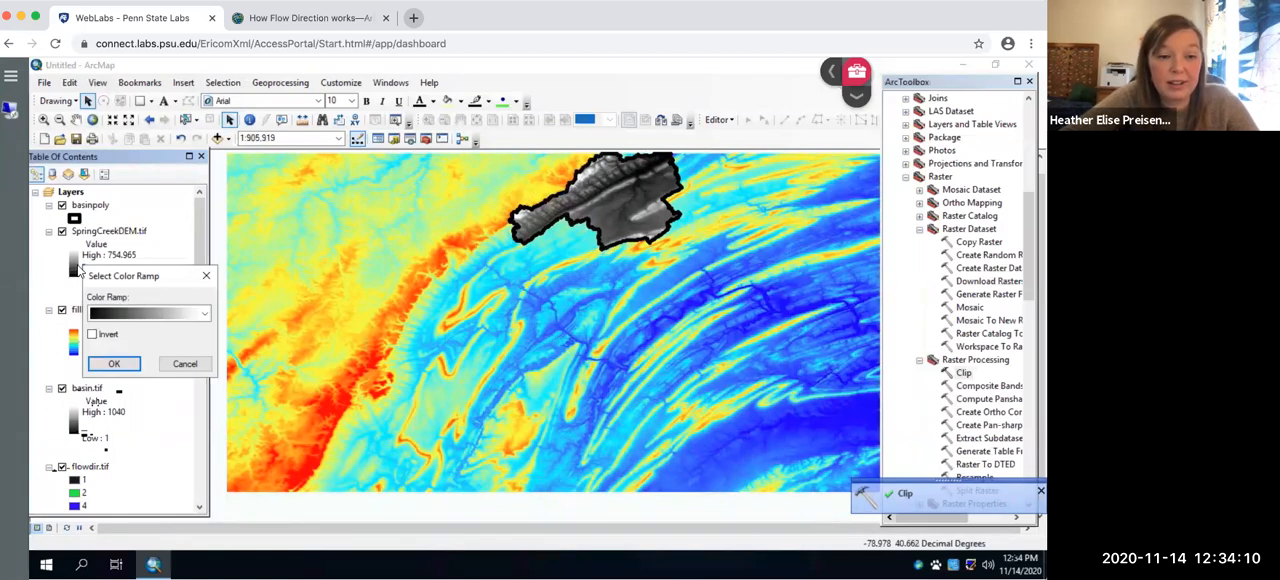
pyautogui.click(142, 278)
pyautogui.click(144, 135)
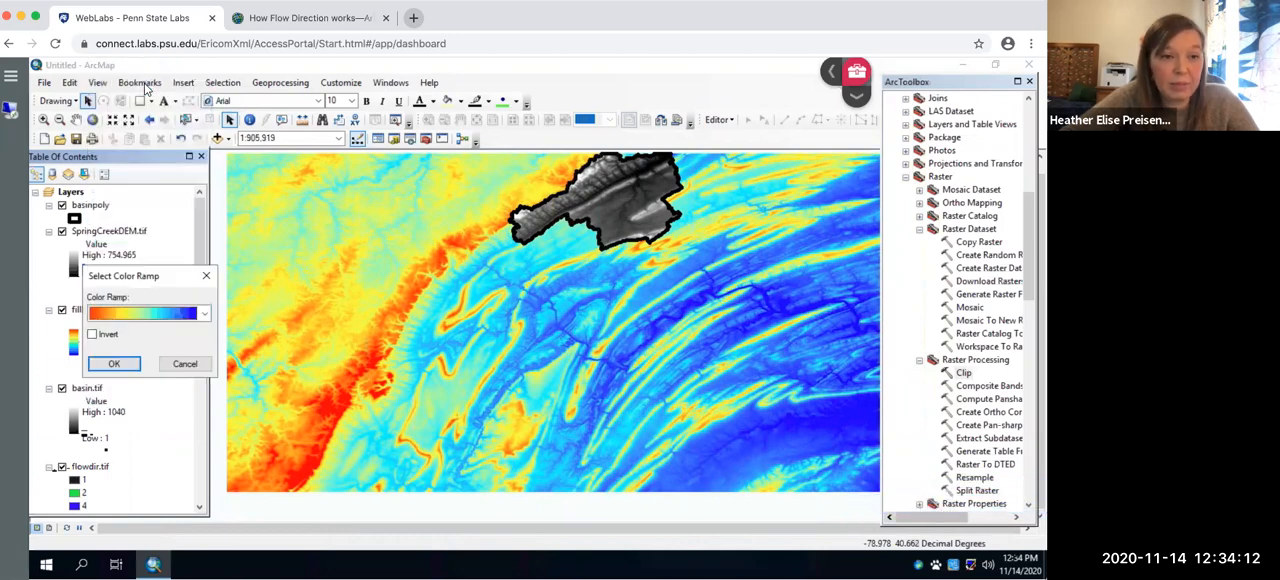
pyautogui.click(102, 340)
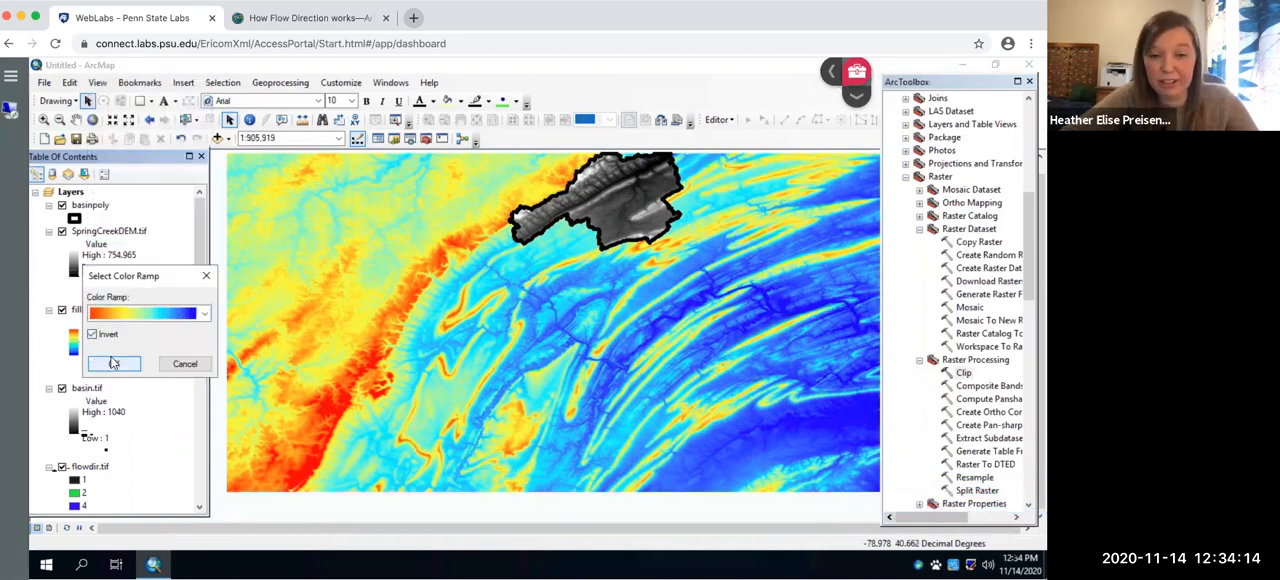
pyautogui.click(113, 364)
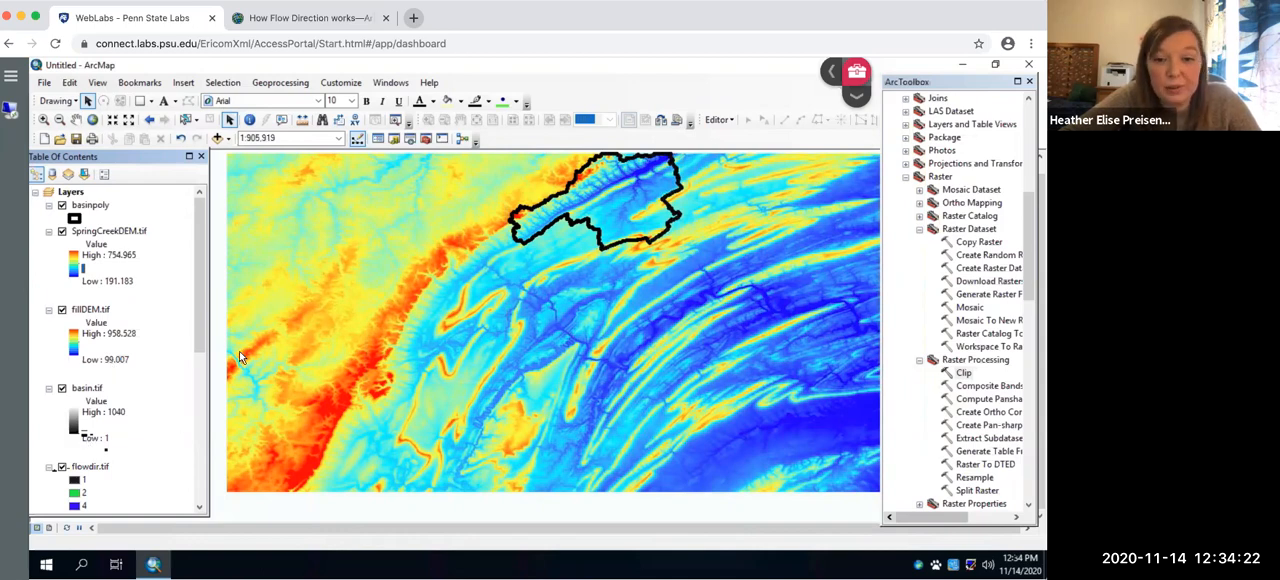
# - Remove the basin.tif and flowdir.tif layers from the map
pyautogui.click(43, 119)
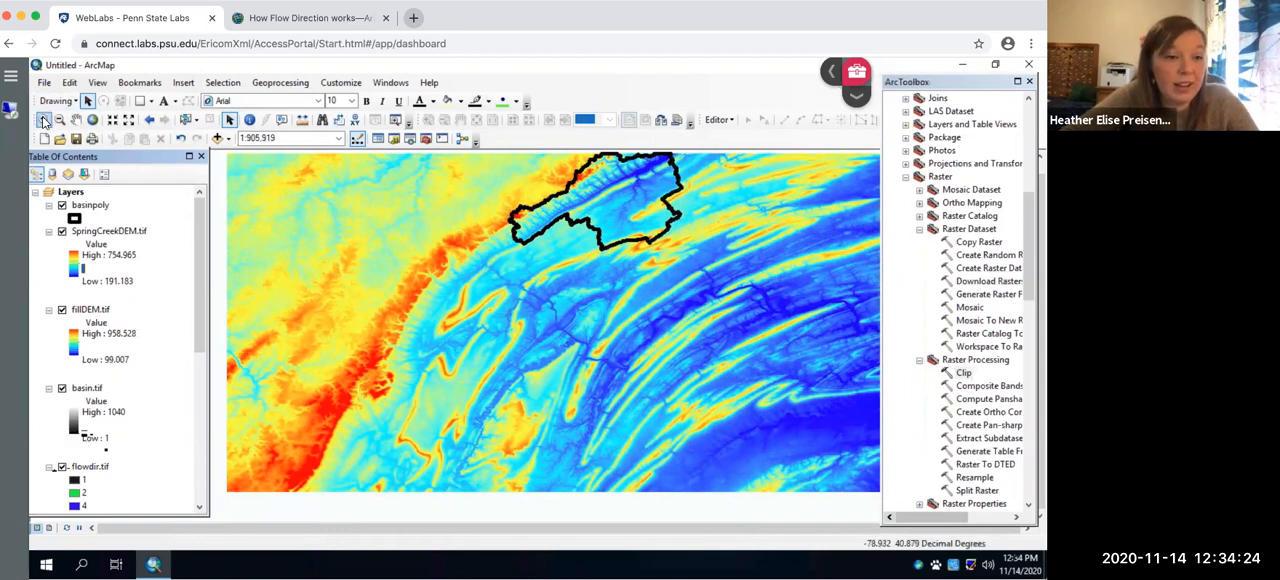
pyautogui.moveTo(496, 152); pyautogui.dragTo(712, 258)
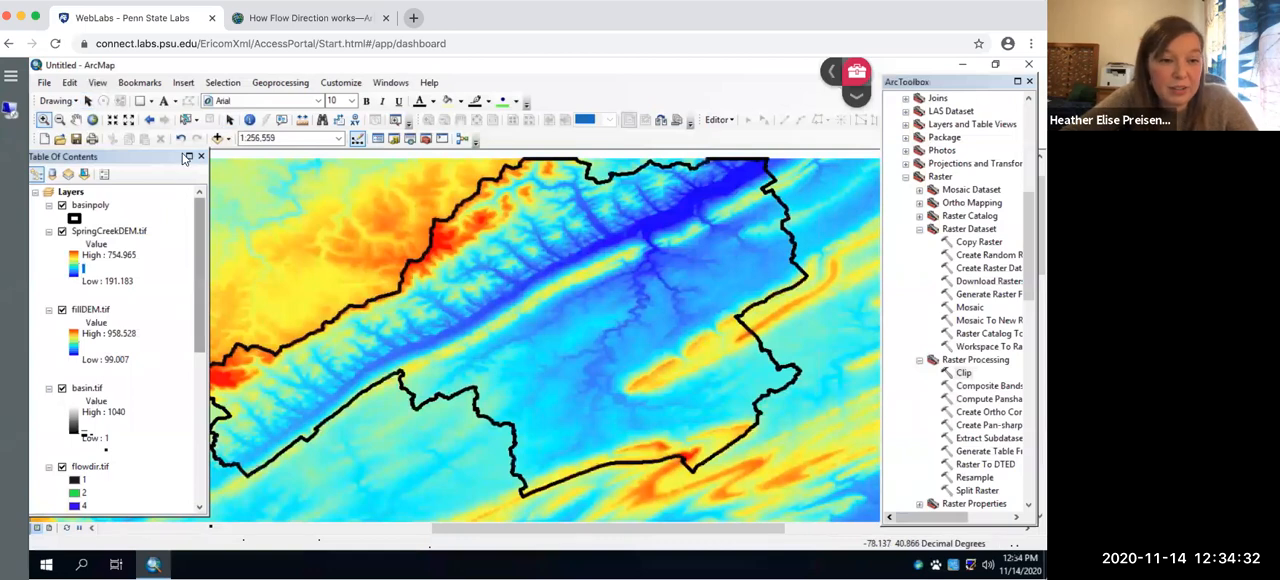
pyautogui.moveTo(198, 257); pyautogui.dragTo(202, 311)
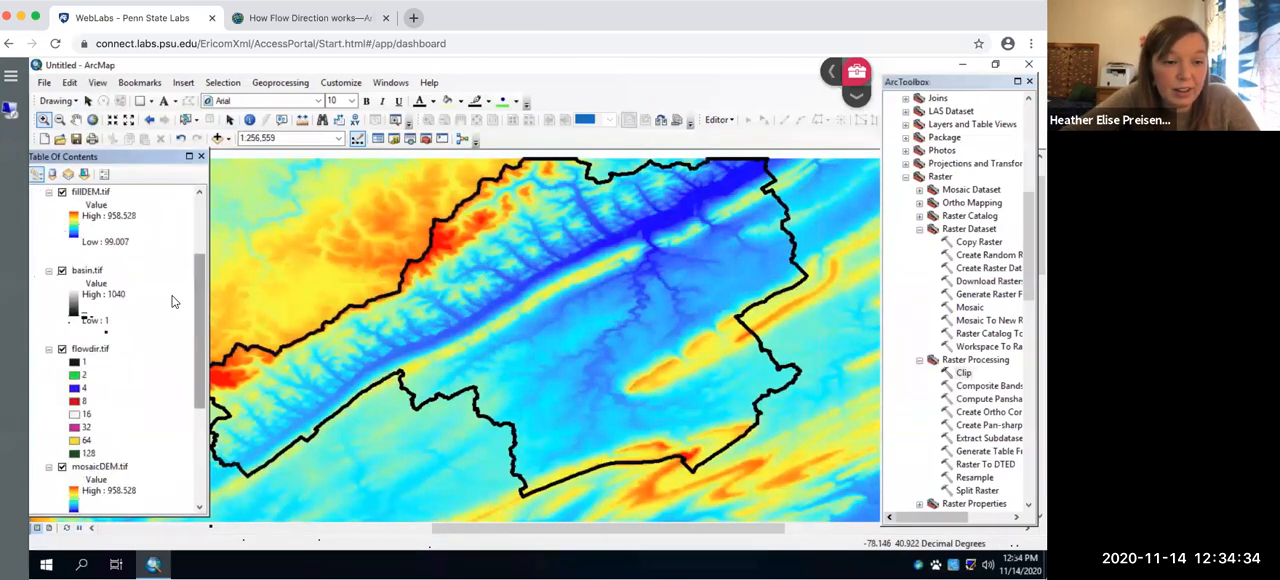
pyautogui.rightClick(98, 272)
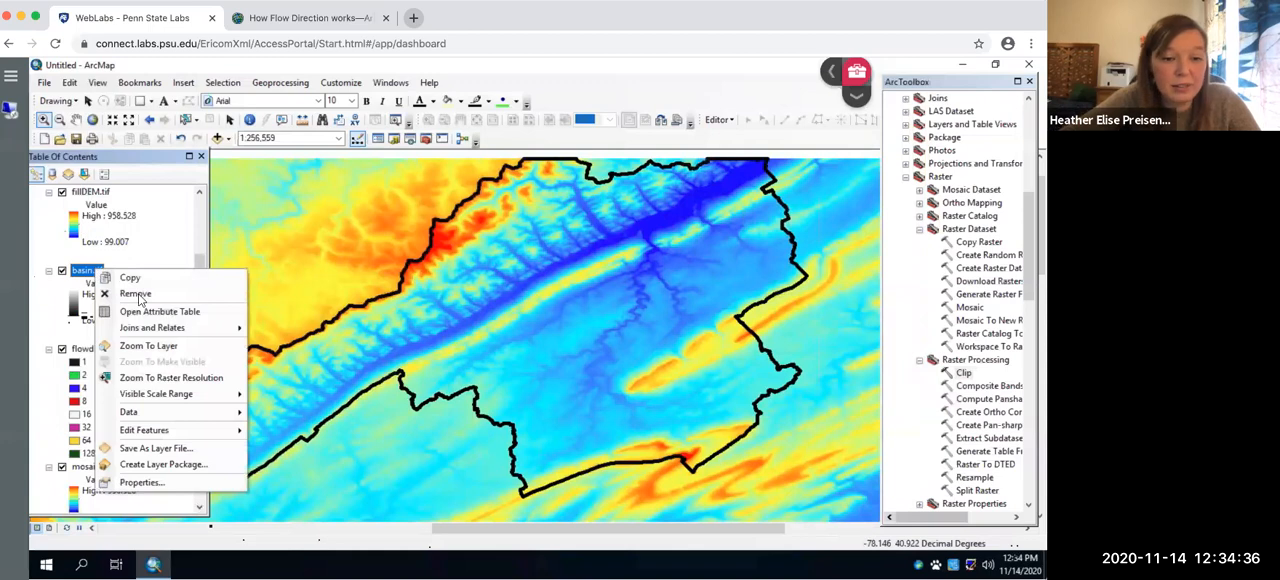
pyautogui.click(135, 293)
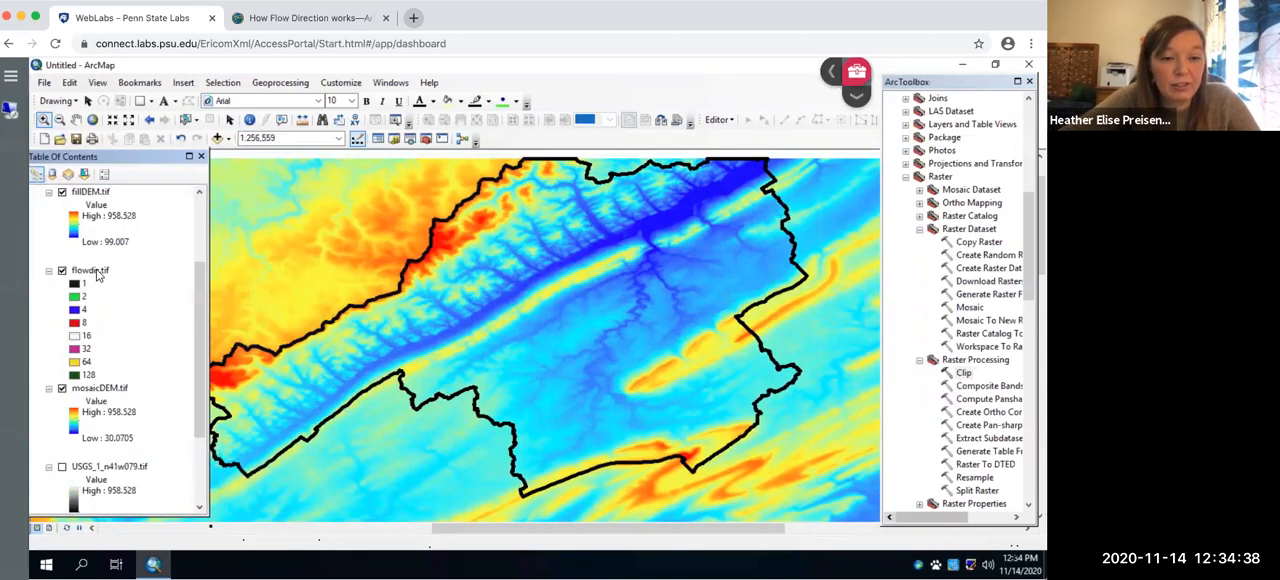
pyautogui.rightClick(98, 272)
pyautogui.click(130, 295)
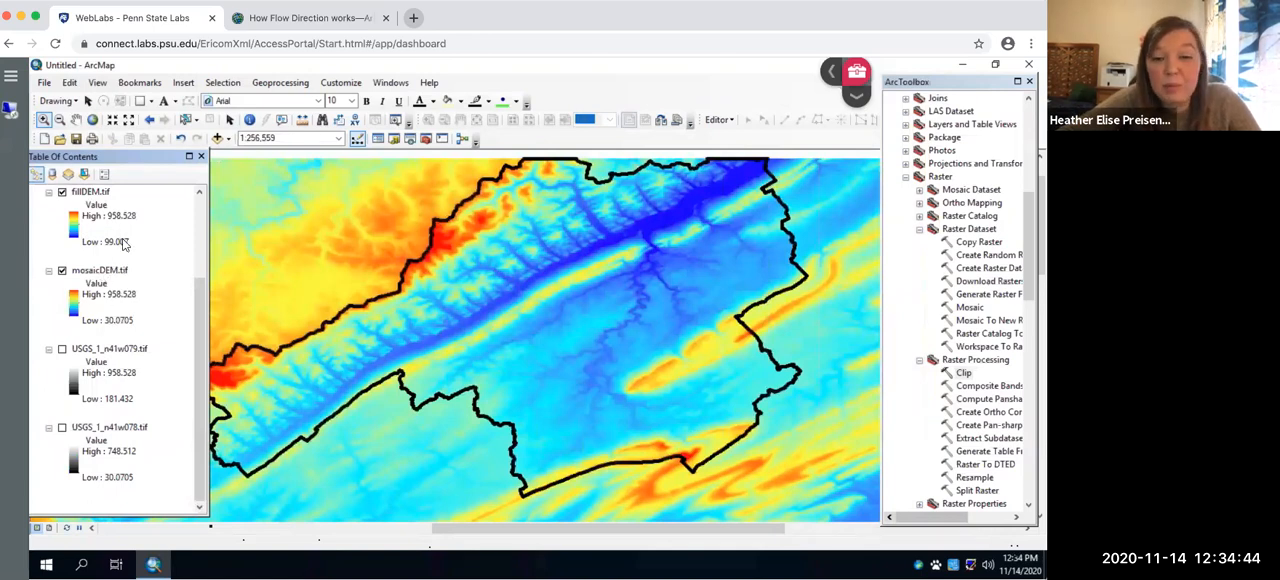
# - Remove mosaicDEM.tif and the two source DEM layers, USGS_1_n41w079.tif and USGS_1_n41w078.tif, from the map
pyautogui.rightClick(109, 271)
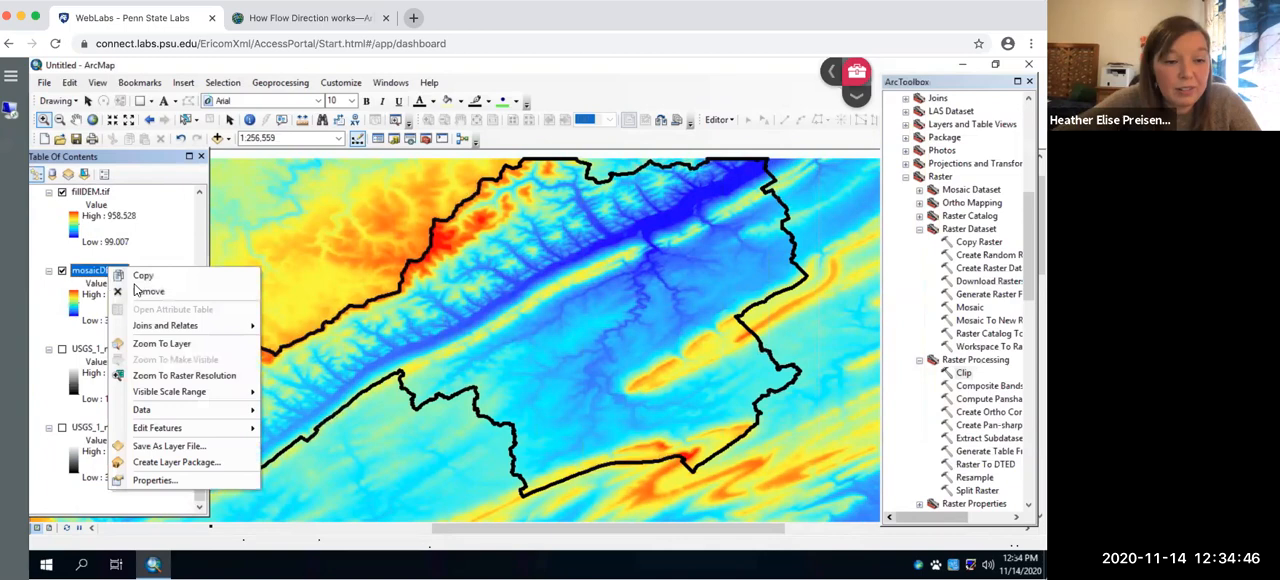
pyautogui.click(140, 291)
pyautogui.click(127, 351)
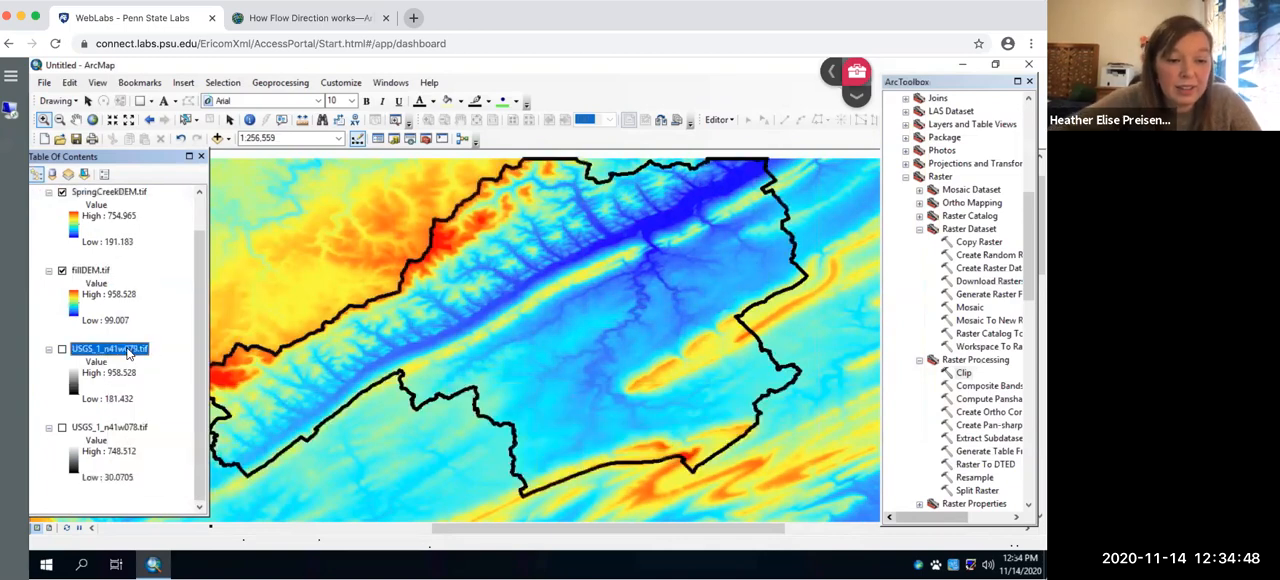
pyautogui.rightClick(127, 351)
pyautogui.click(166, 148)
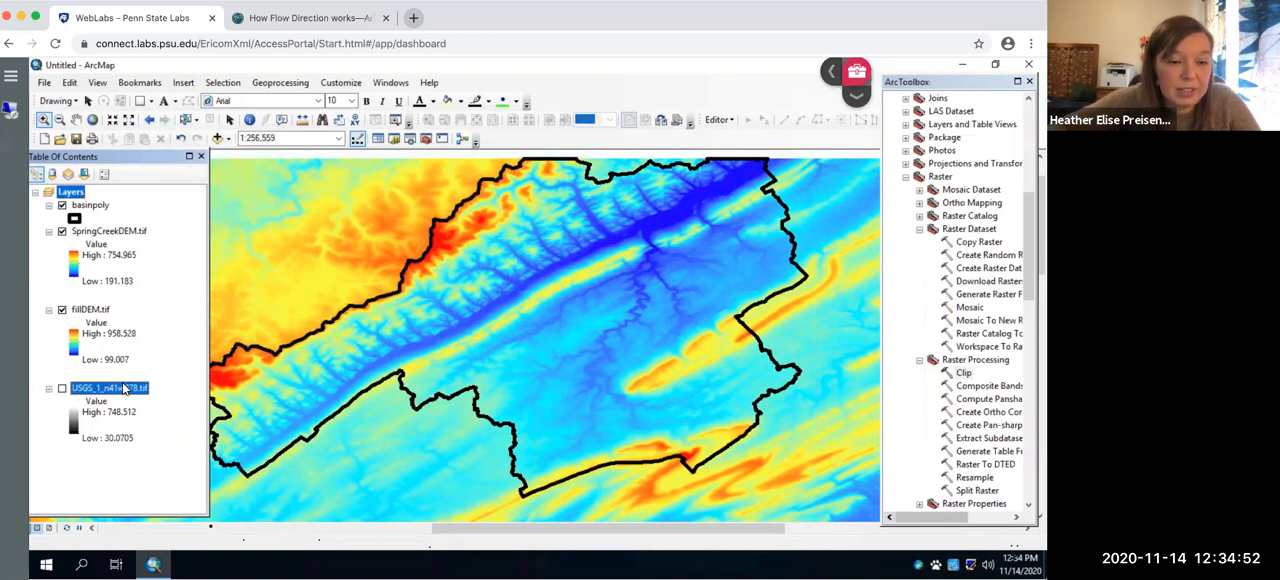
pyautogui.rightClick(124, 389)
pyautogui.click(163, 185)
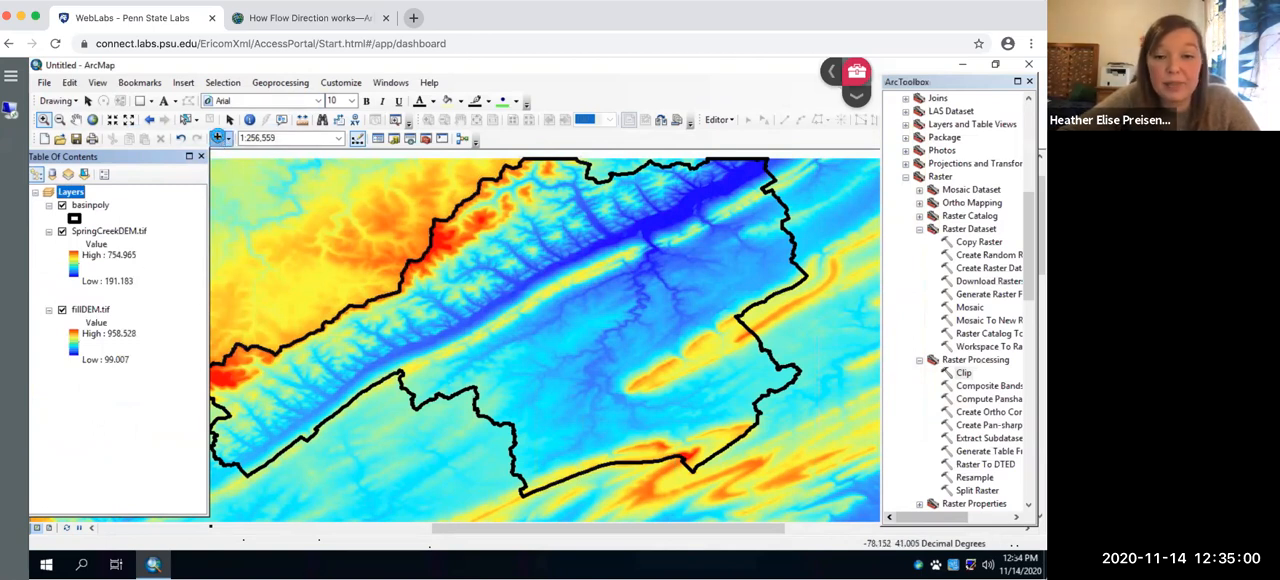
# - Add NHDFlowline.shp to the map from the nested Shape folders inside the Leture 8 folder
pyautogui.click(217, 137)
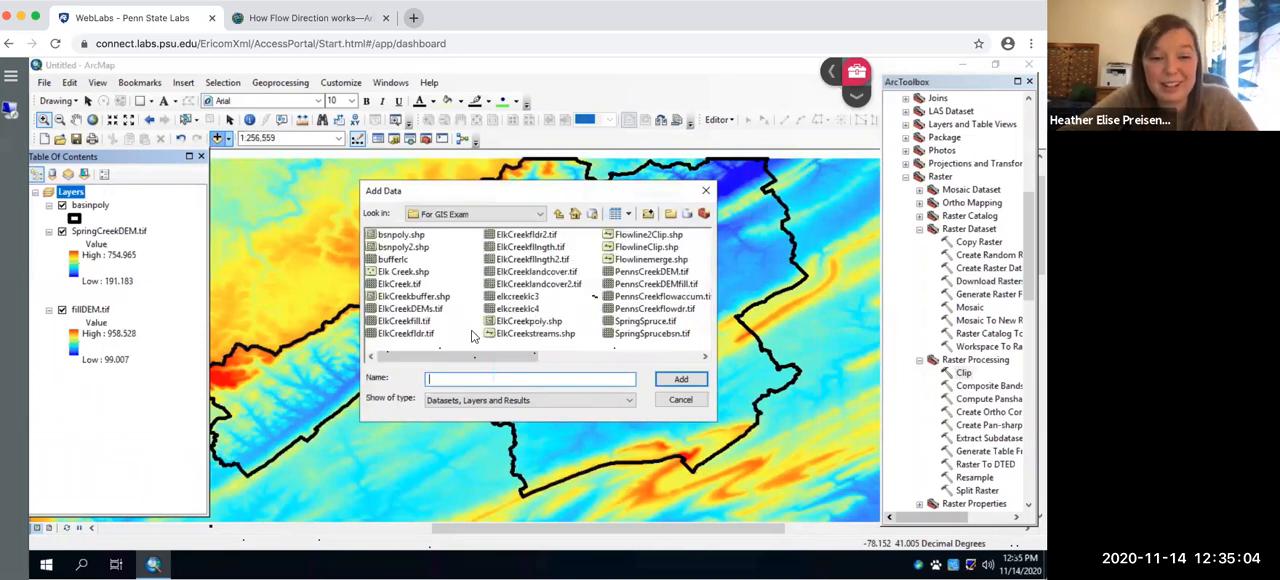
pyautogui.click(559, 216)
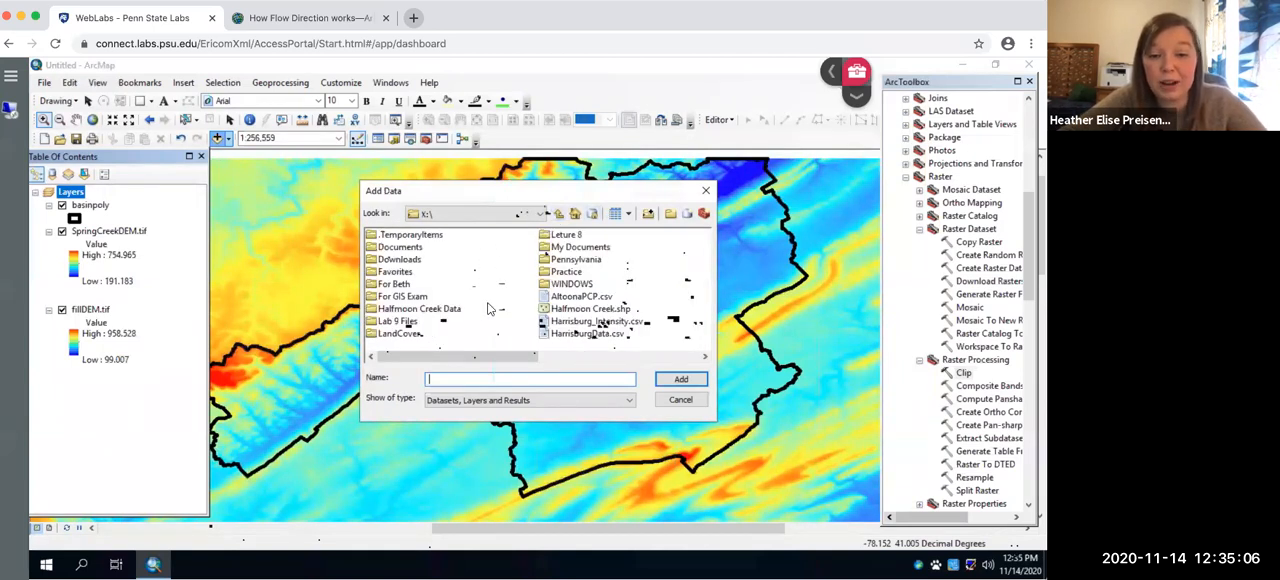
pyautogui.doubleClick(570, 236)
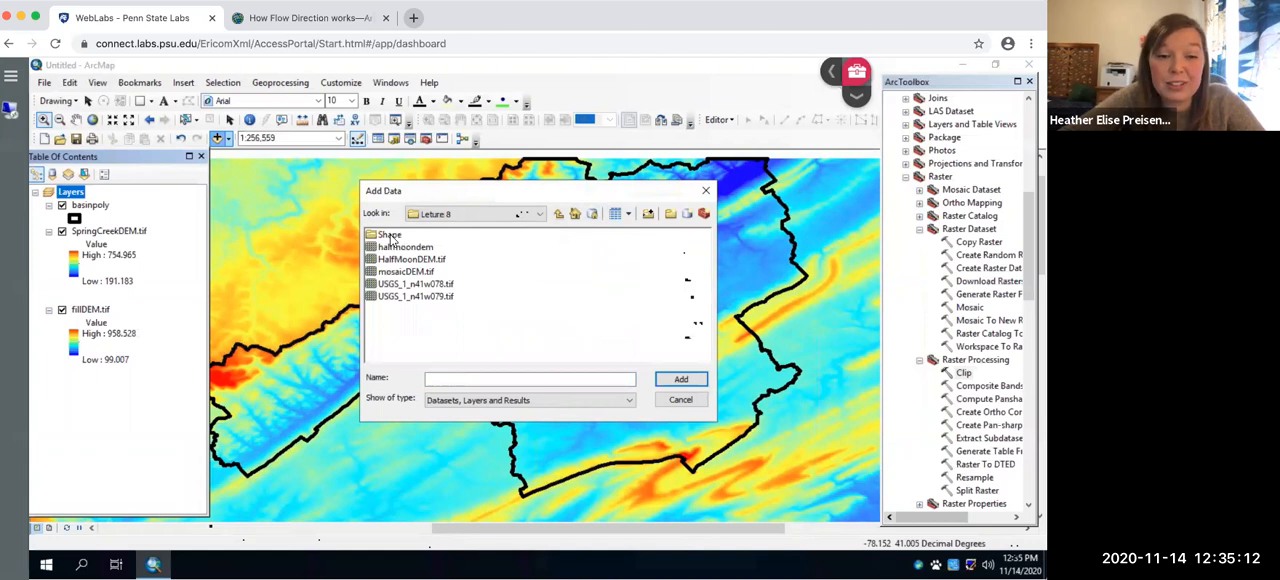
pyautogui.doubleClick(388, 236)
pyautogui.click(389, 247)
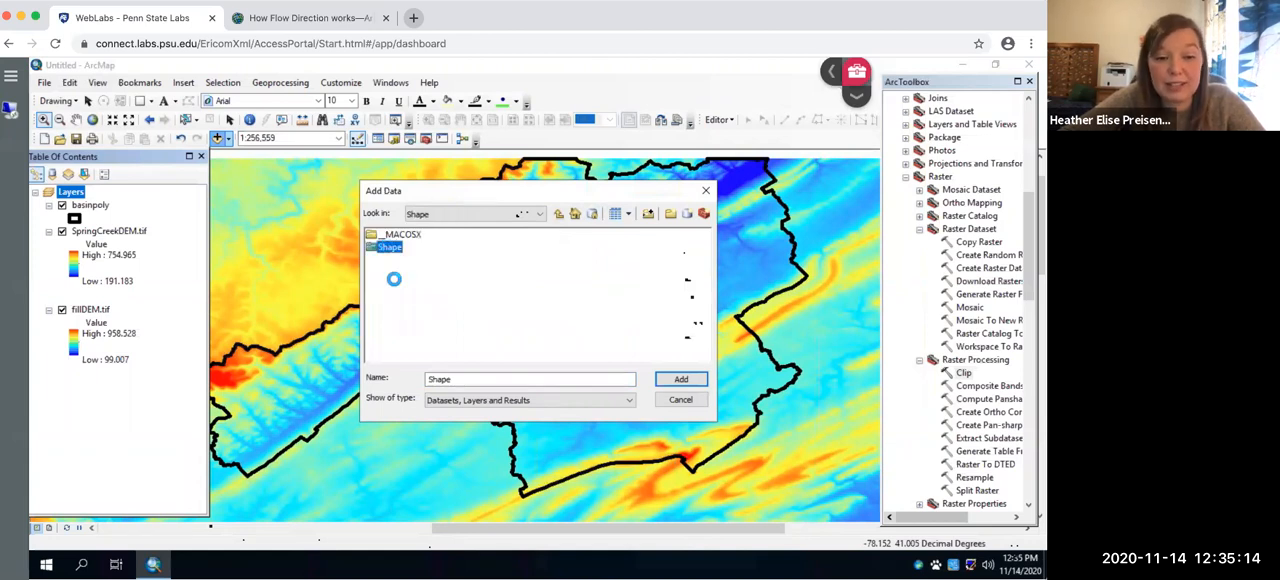
pyautogui.click(428, 321)
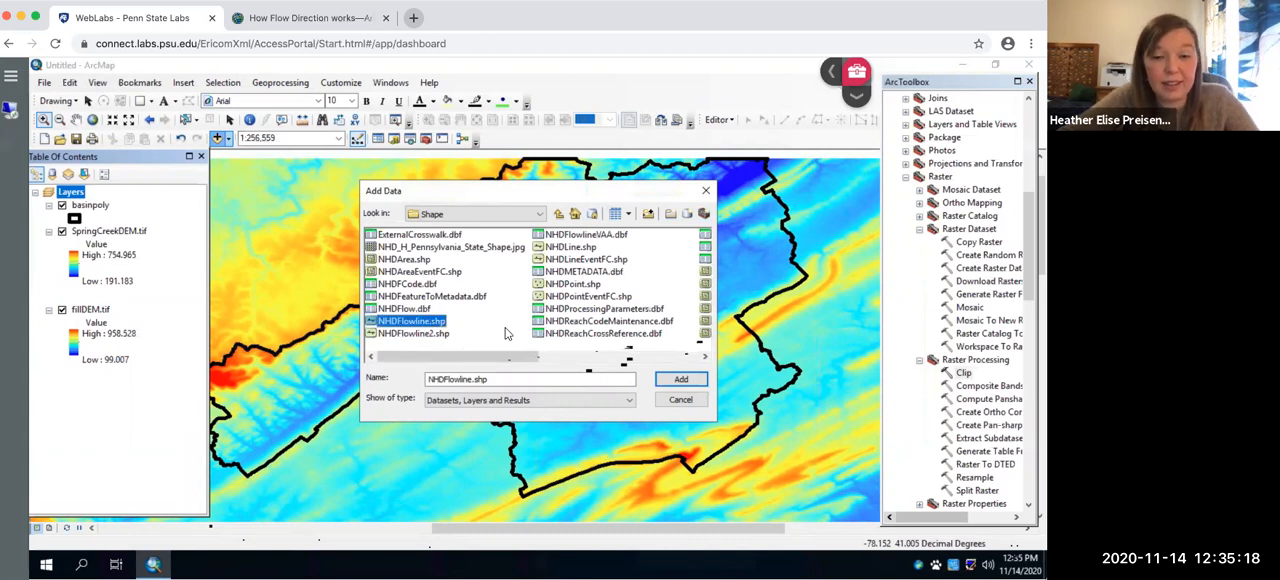
pyautogui.click(441, 334)
pyautogui.click(432, 322)
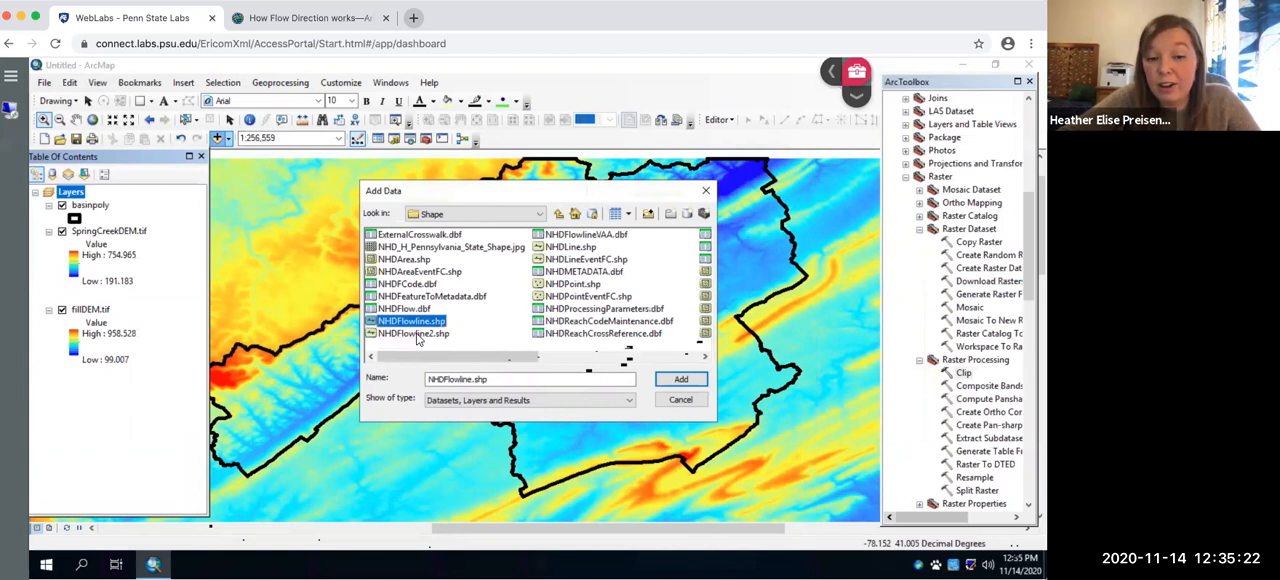
pyautogui.click(690, 379)
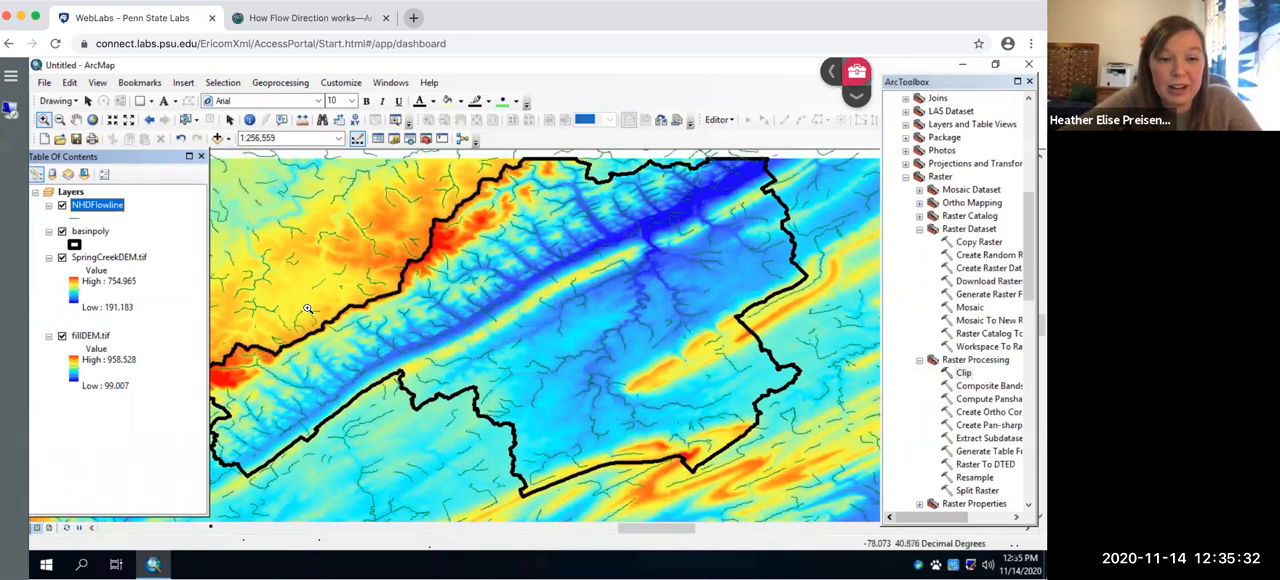
# - Add NHDFlowline2.shp from the same Shape folder to the map
pyautogui.click(217, 138)
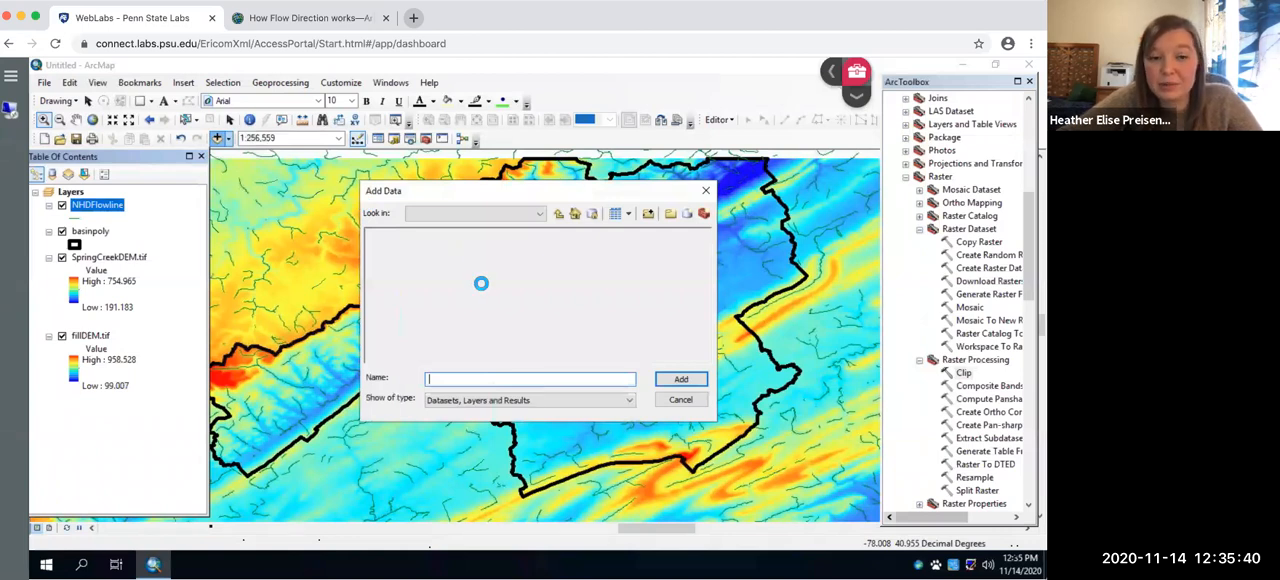
pyautogui.click(428, 333)
pyautogui.click(681, 382)
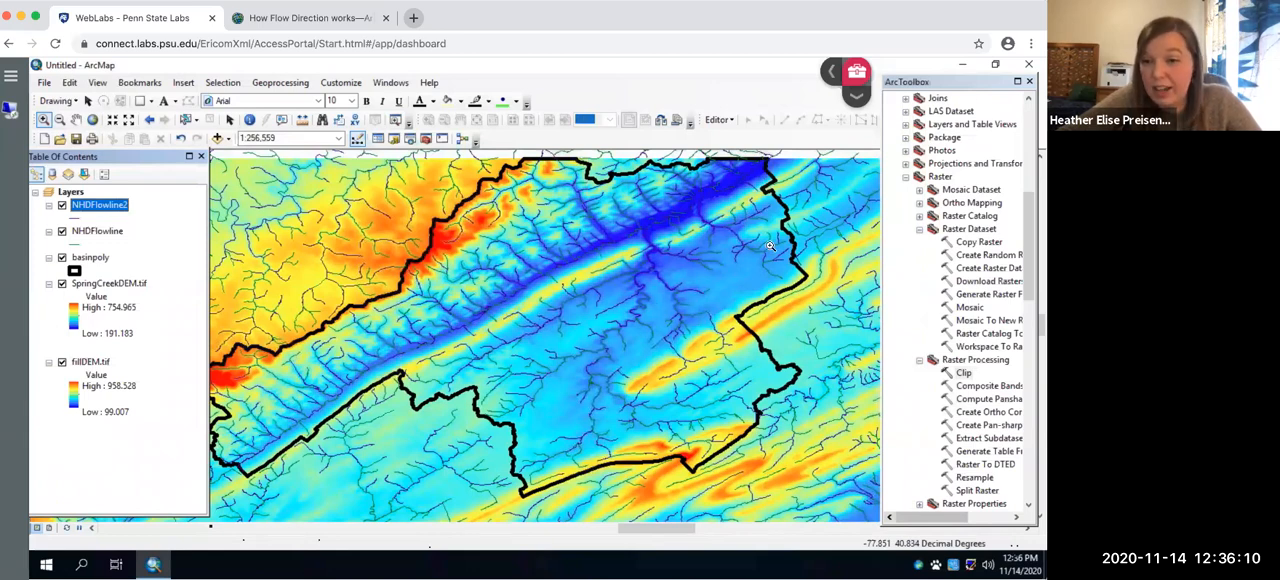
# - Set up the Analysis Clip tool with NHDFlowline as the input features and basinpoly as the clip features
pyautogui.moveTo(1024, 263); pyautogui.dragTo(1024, 142)
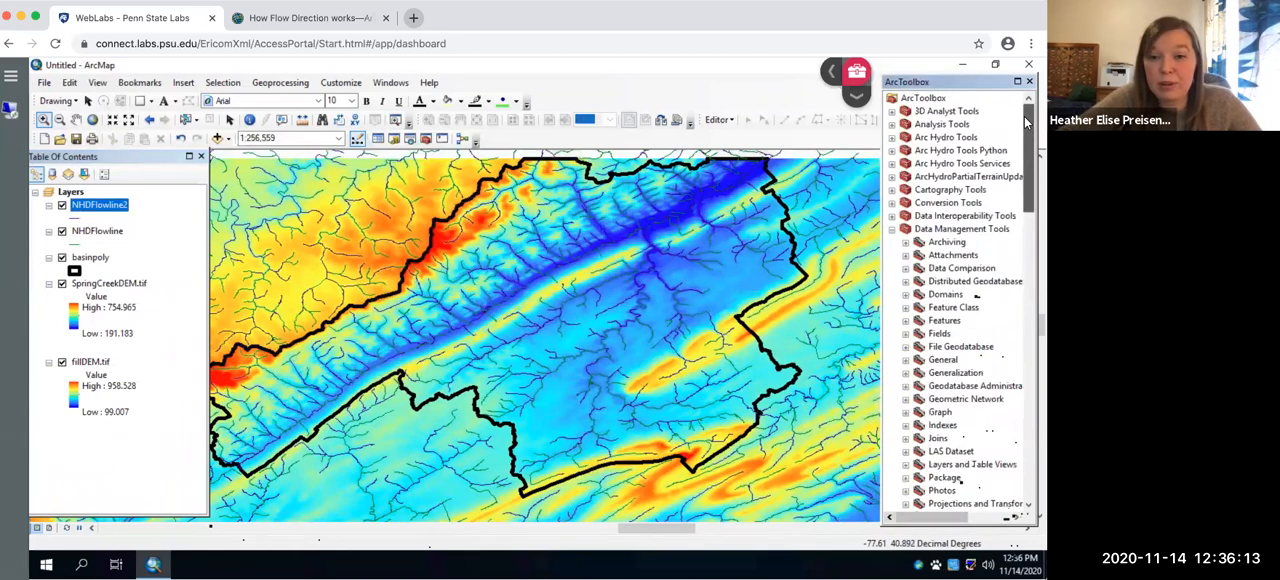
pyautogui.click(893, 230)
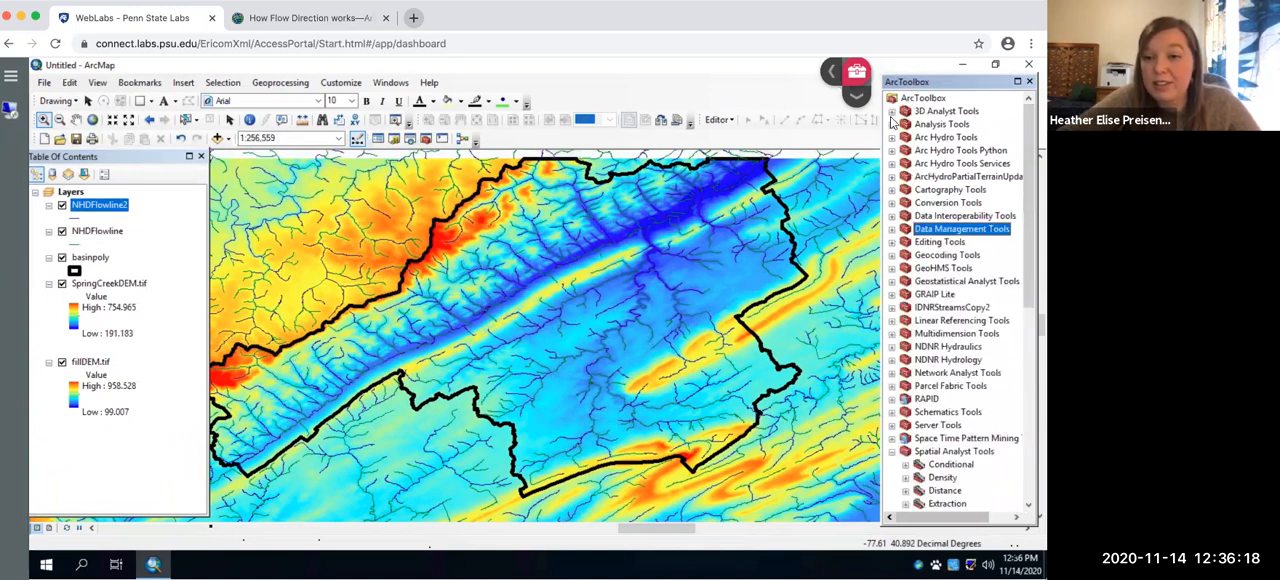
pyautogui.click(891, 124)
pyautogui.click(905, 138)
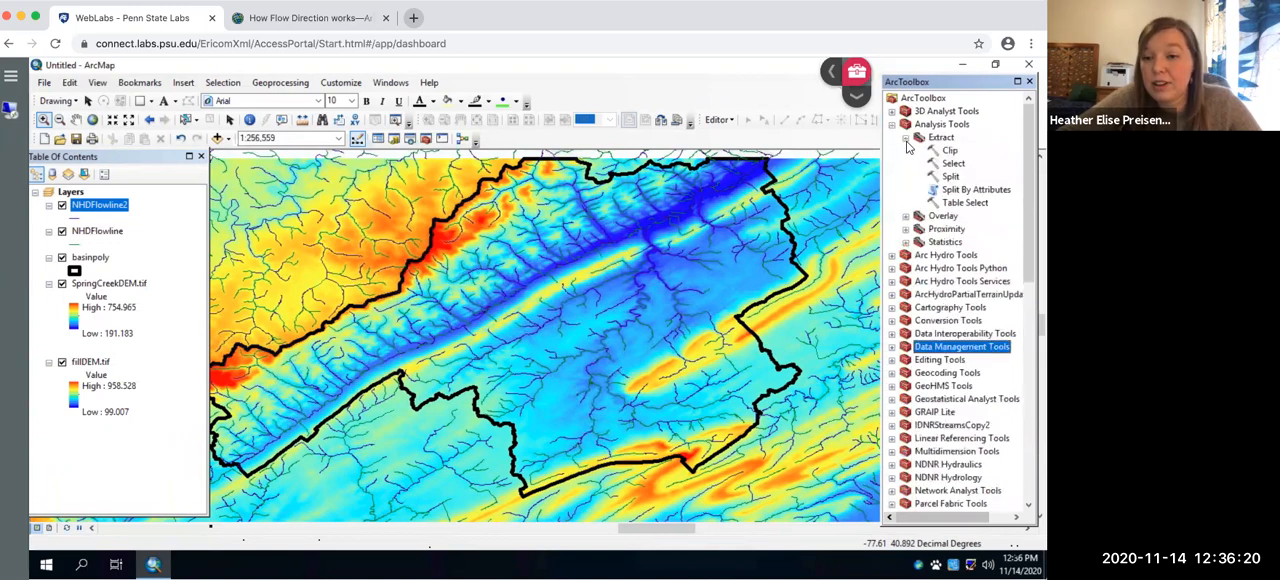
pyautogui.click(948, 150)
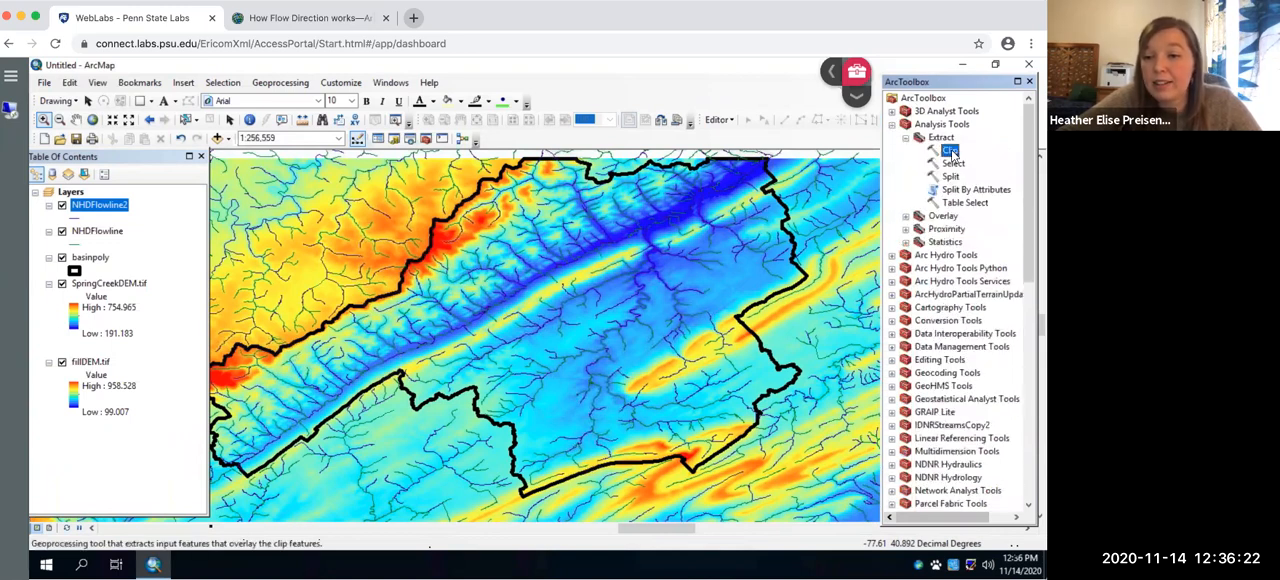
pyautogui.doubleClick(949, 150)
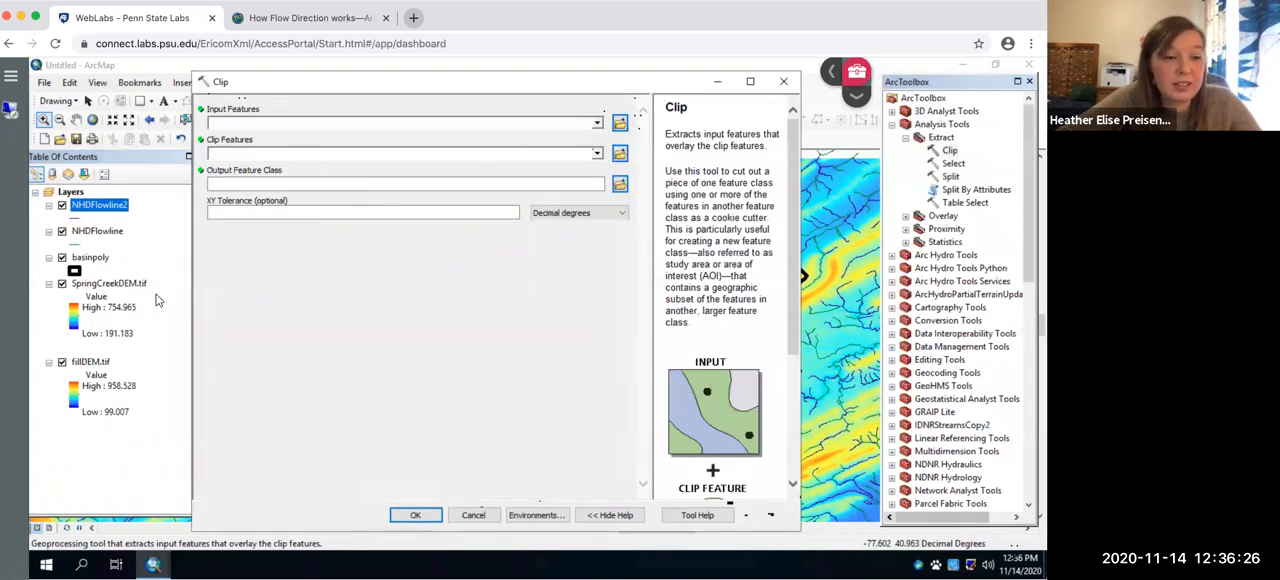
pyautogui.click(597, 123)
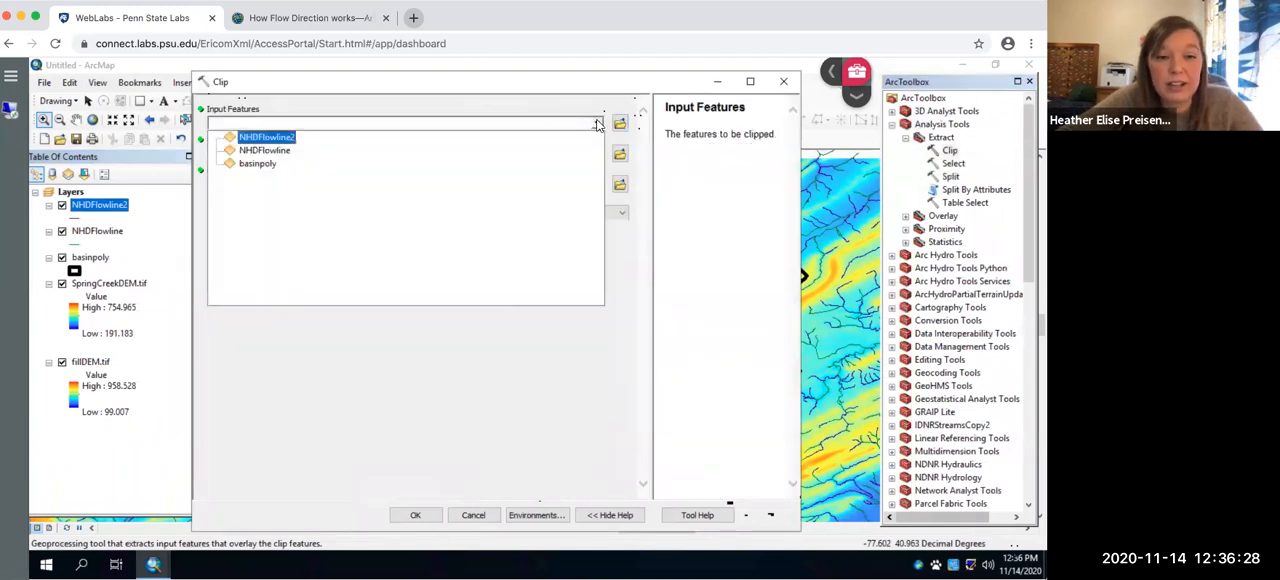
pyautogui.click(281, 155)
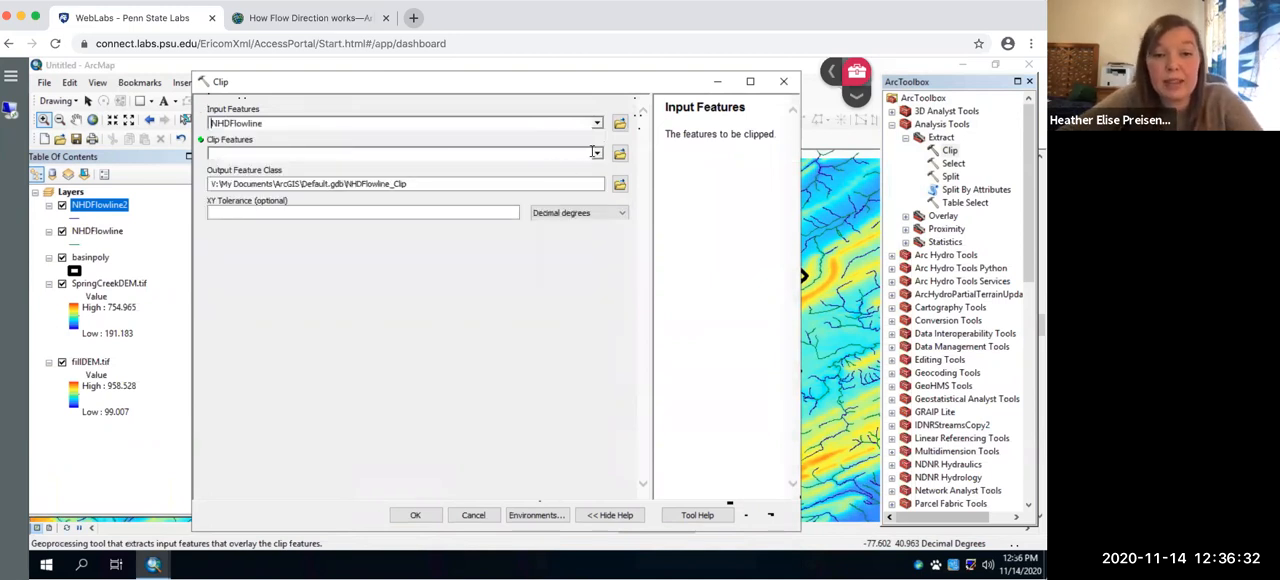
pyautogui.click(596, 153)
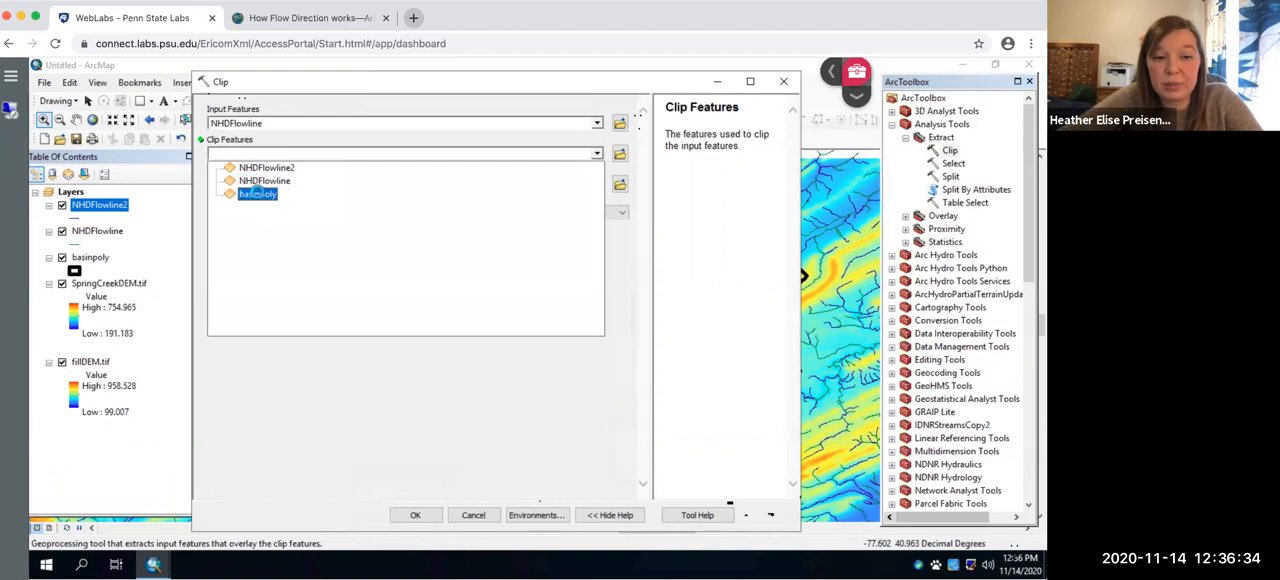
pyautogui.click(257, 194)
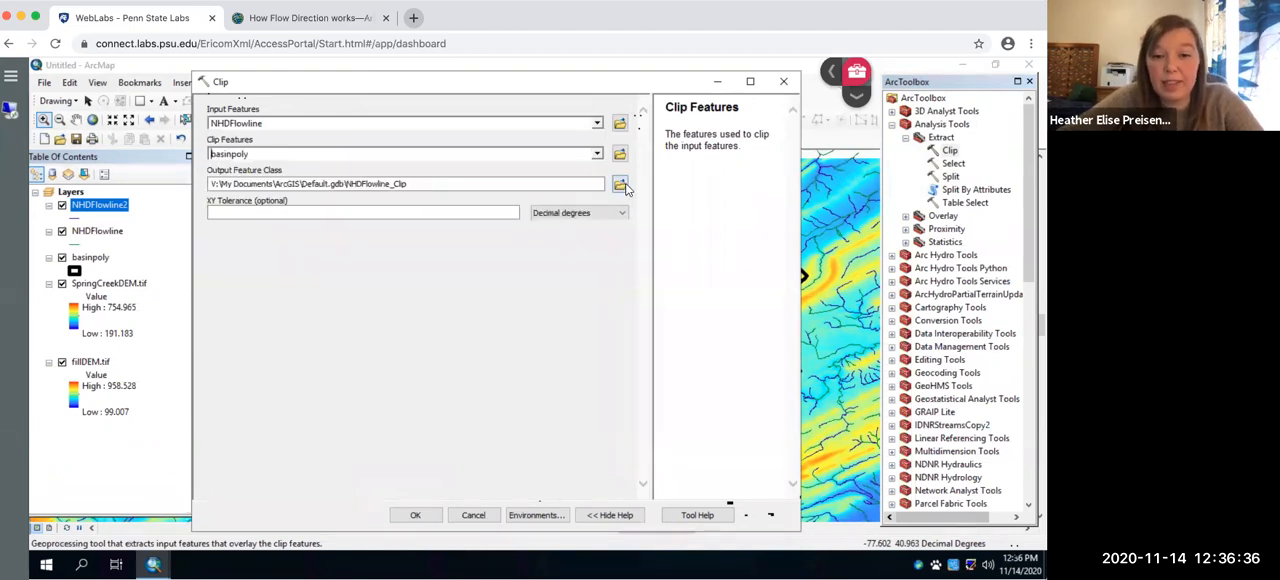
# - Name the clip output StreamClip in the Practice folder and run the Clip tool
pyautogui.click(621, 186)
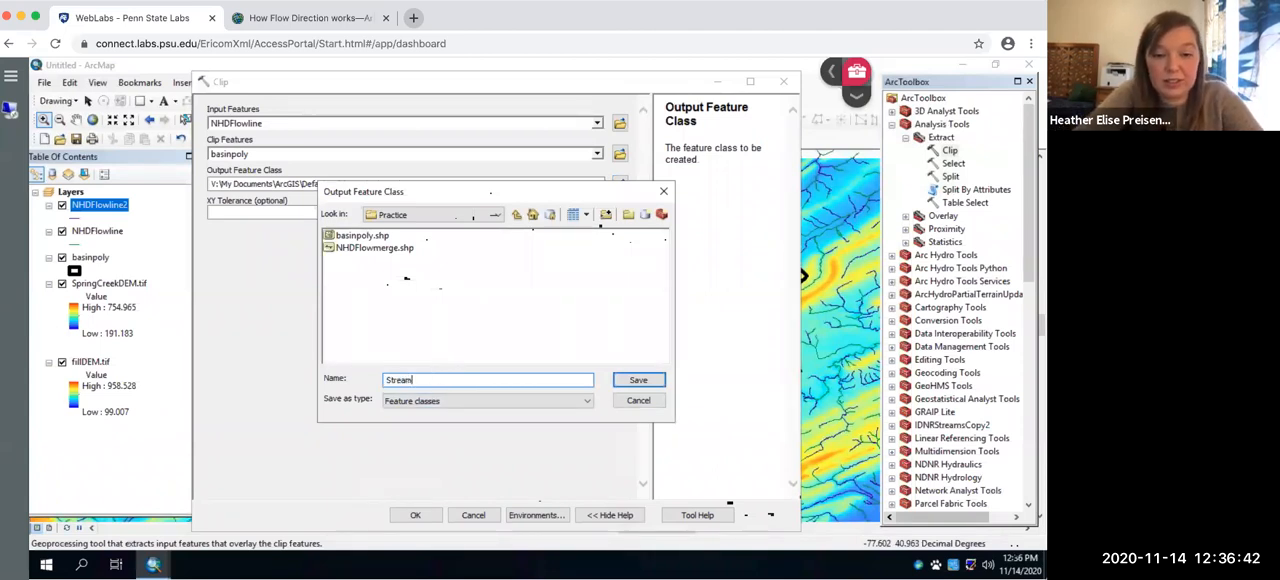
pyautogui.write('StreamClip')
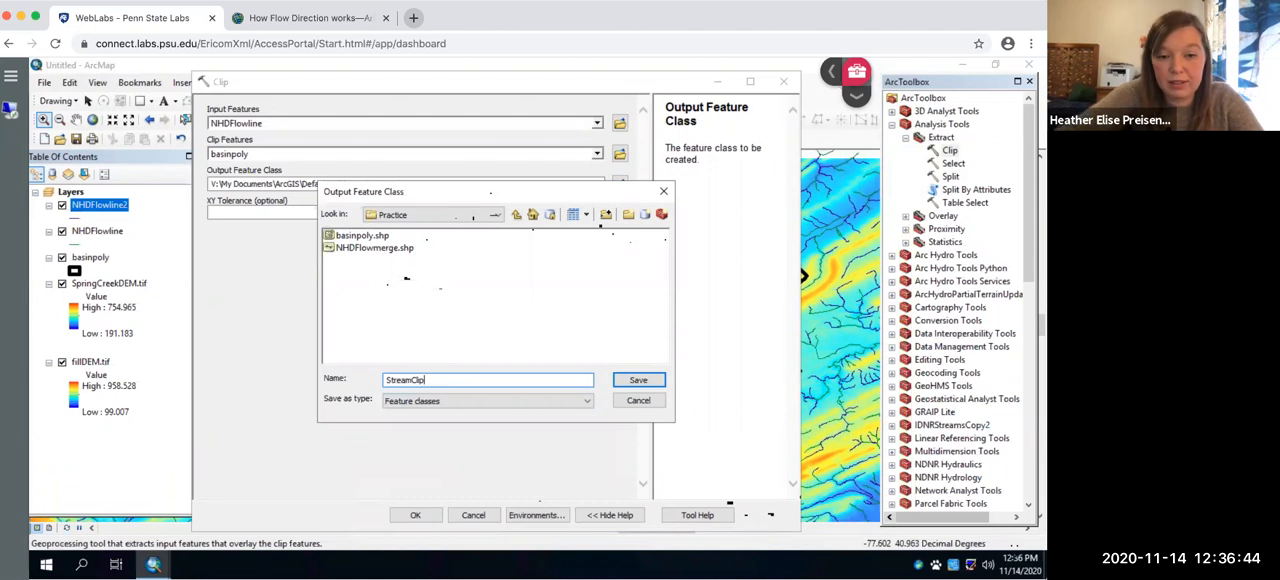
pyautogui.click(648, 381)
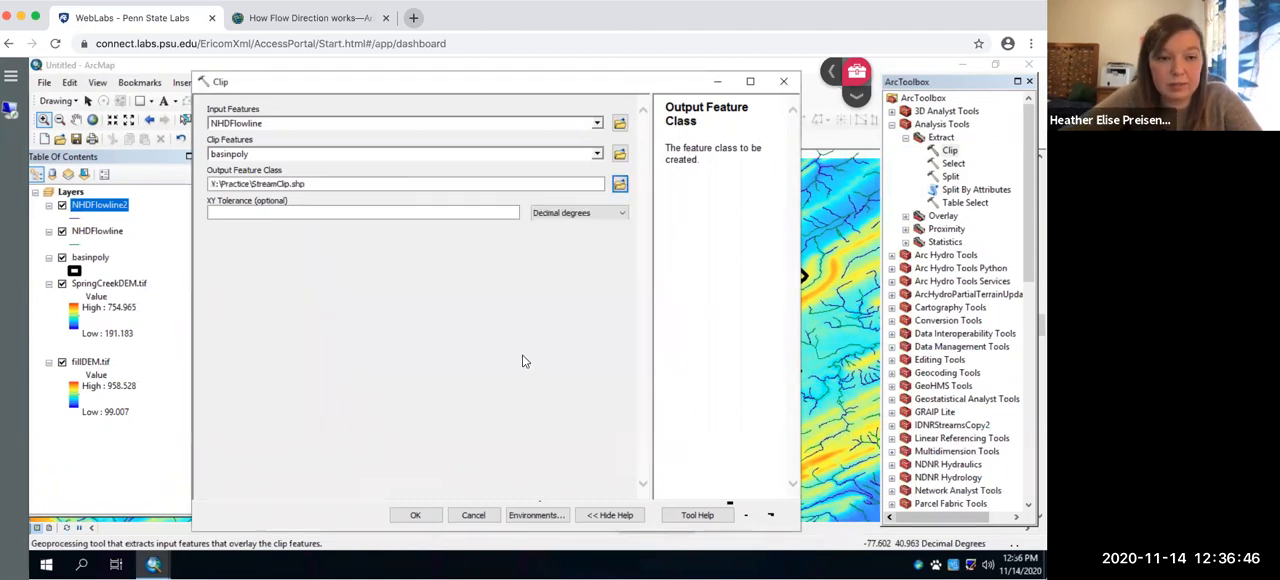
pyautogui.click(415, 515)
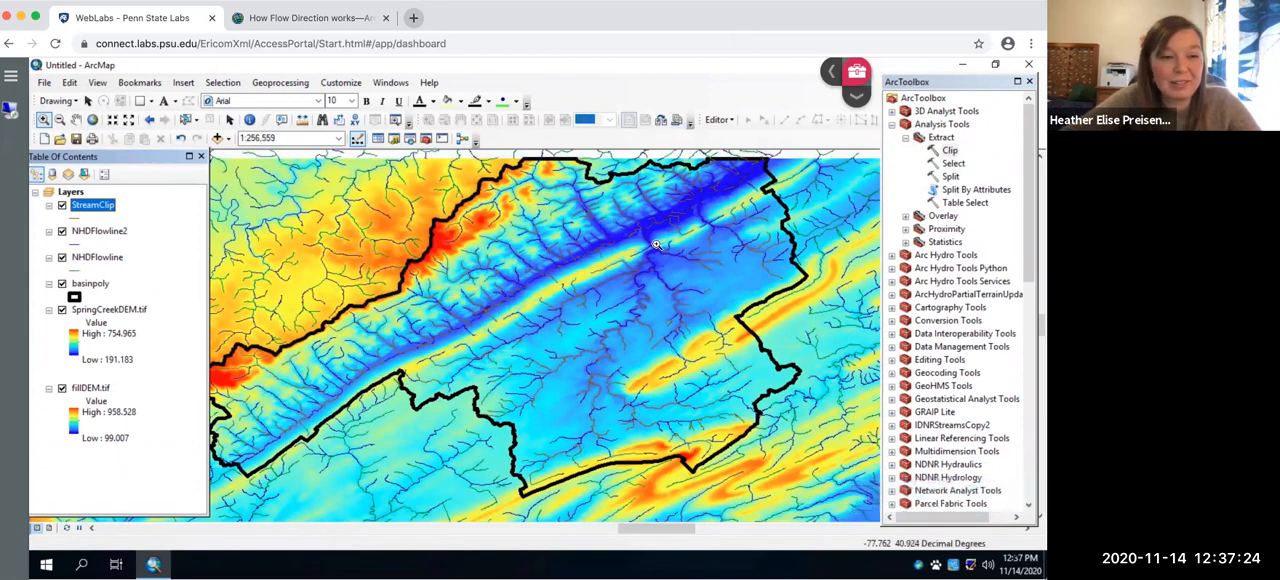
# - Hide the NHDFlowline layer and remove it from the map
pyautogui.click(62, 258)
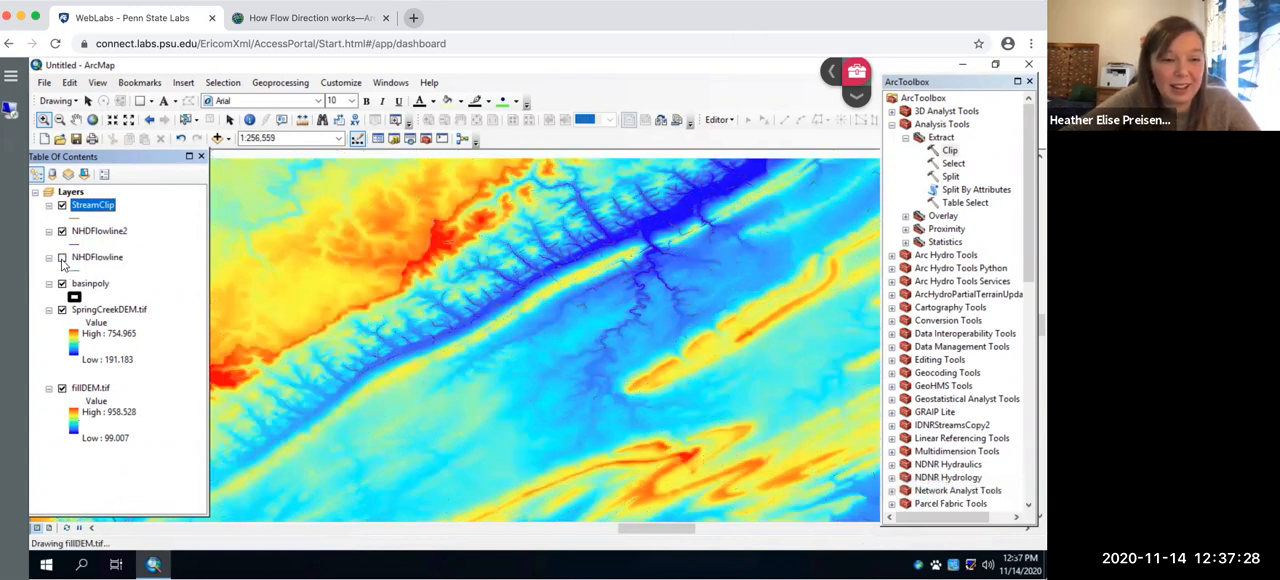
pyautogui.rightClick(96, 259)
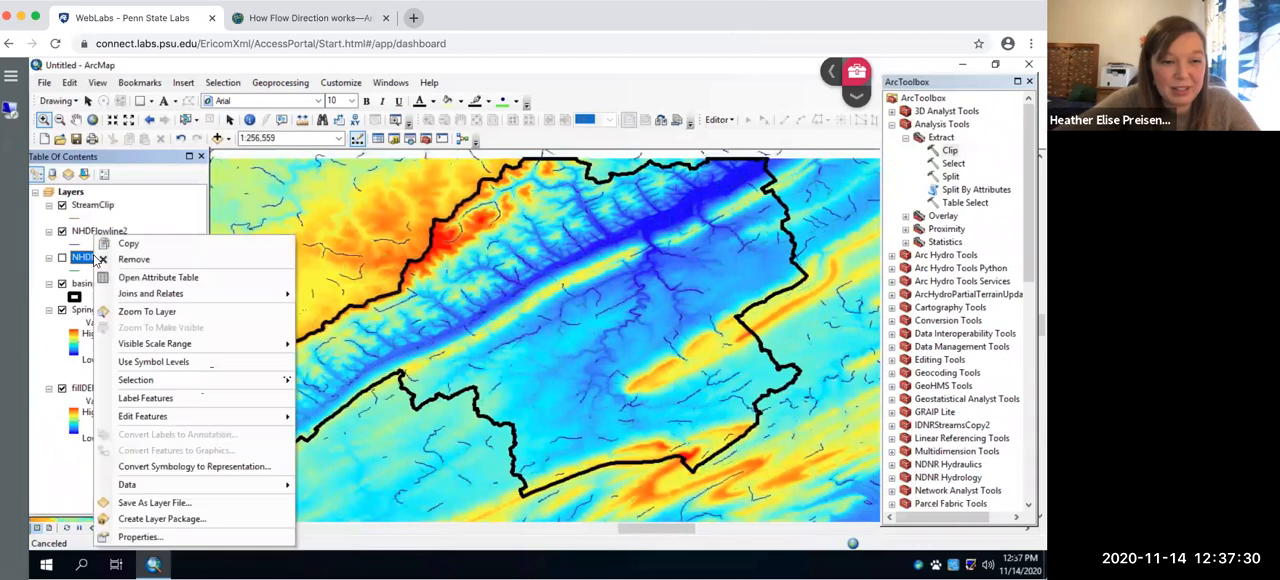
pyautogui.click(125, 261)
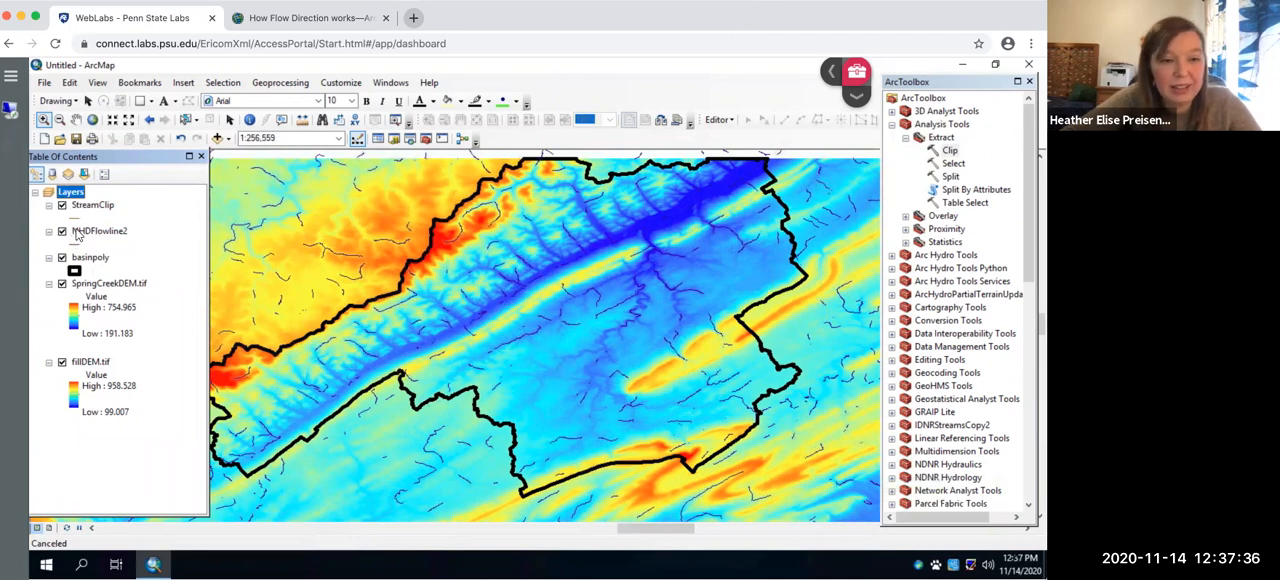
# - Set up the Analysis Clip tool with NHDFlowline2 as the input features and basinpoly as the clip features
pyautogui.doubleClick(949, 151)
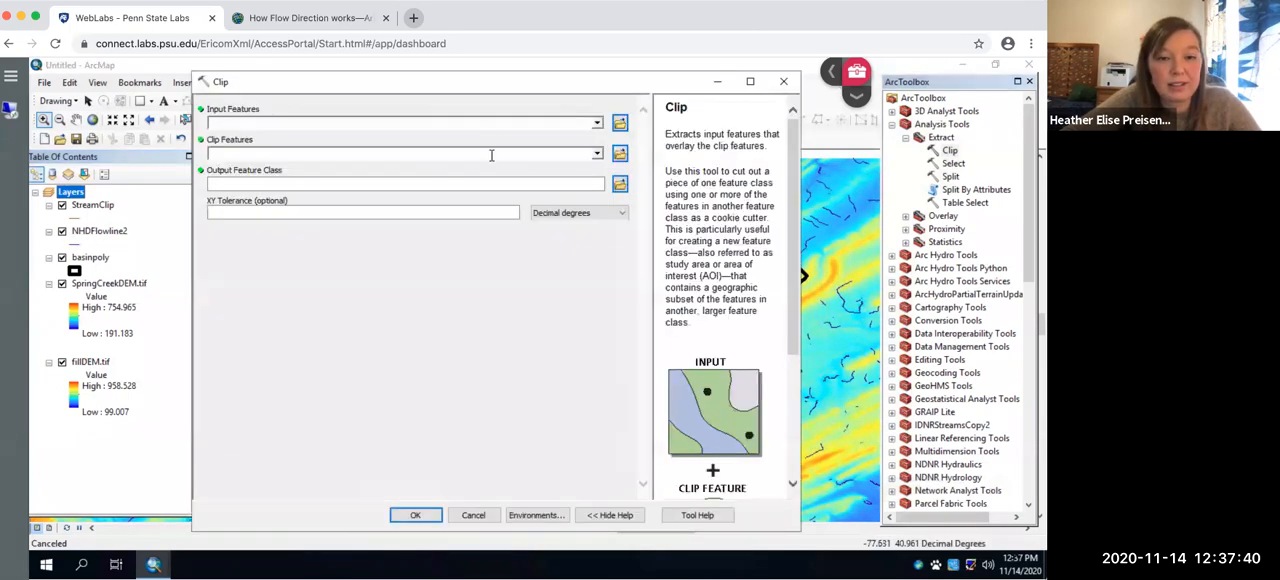
pyautogui.click(596, 123)
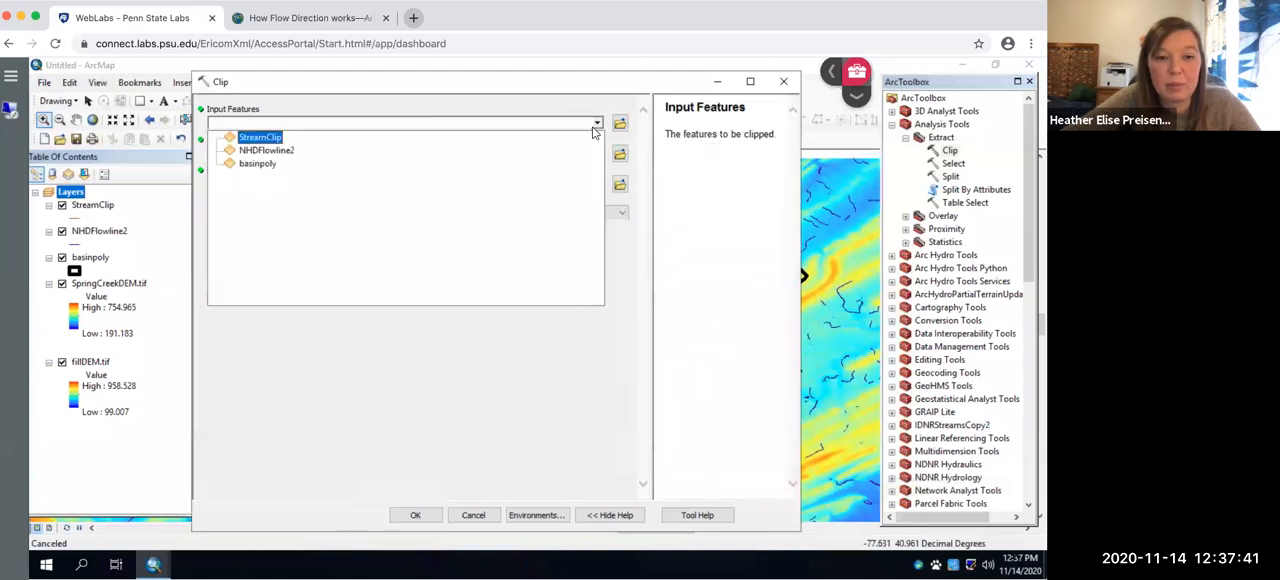
pyautogui.click(268, 150)
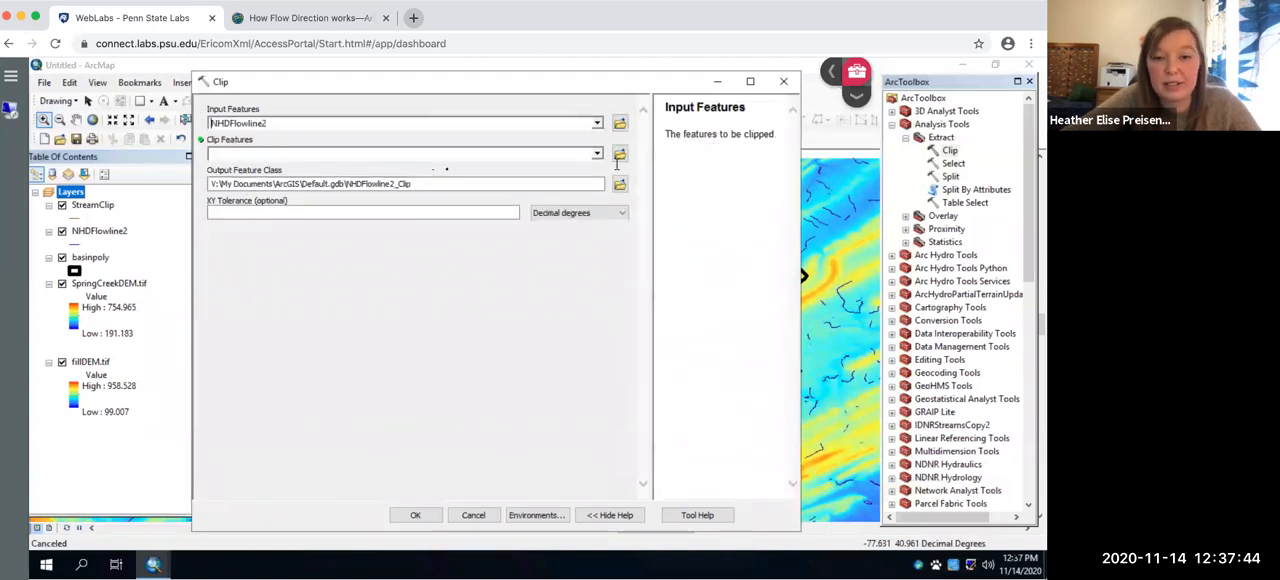
pyautogui.click(594, 153)
pyautogui.click(597, 154)
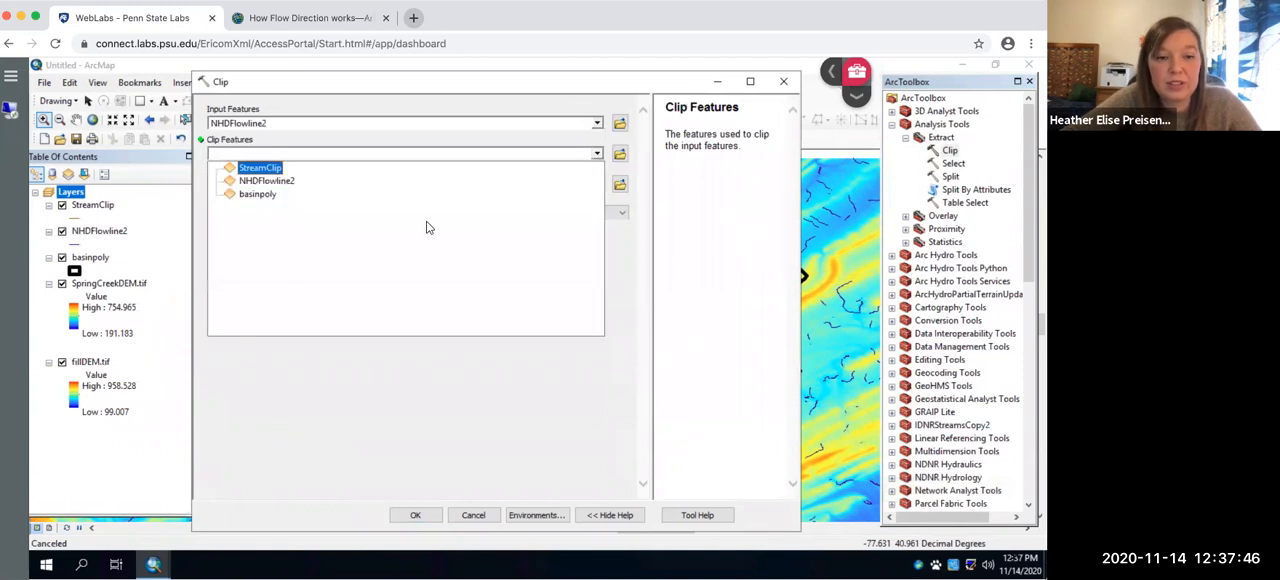
pyautogui.click(257, 194)
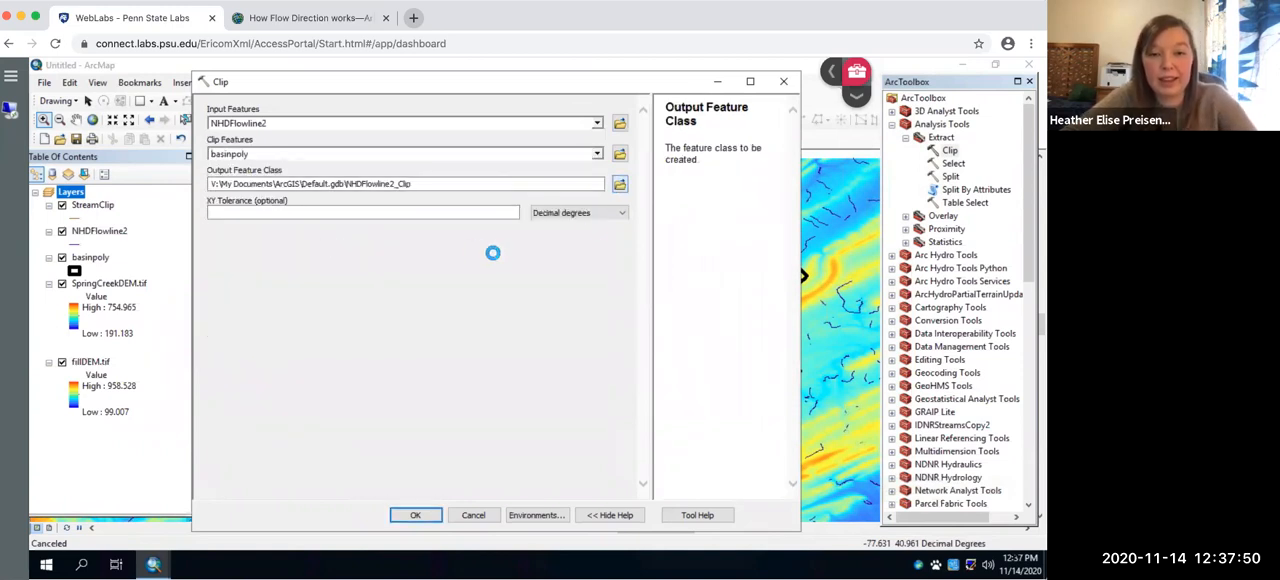
# - Name the clip output StreamClip2.shp in the Practice folder and run the Clip tool
pyautogui.click(619, 184)
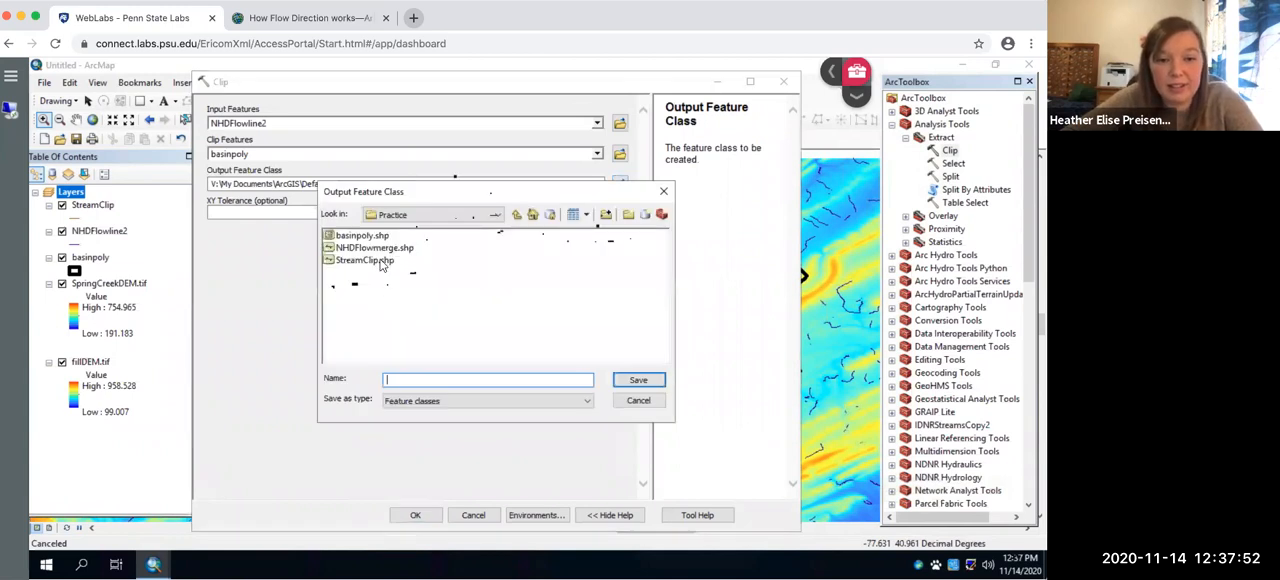
pyautogui.click(385, 261)
pyautogui.click(425, 379)
pyautogui.write('2.shp')
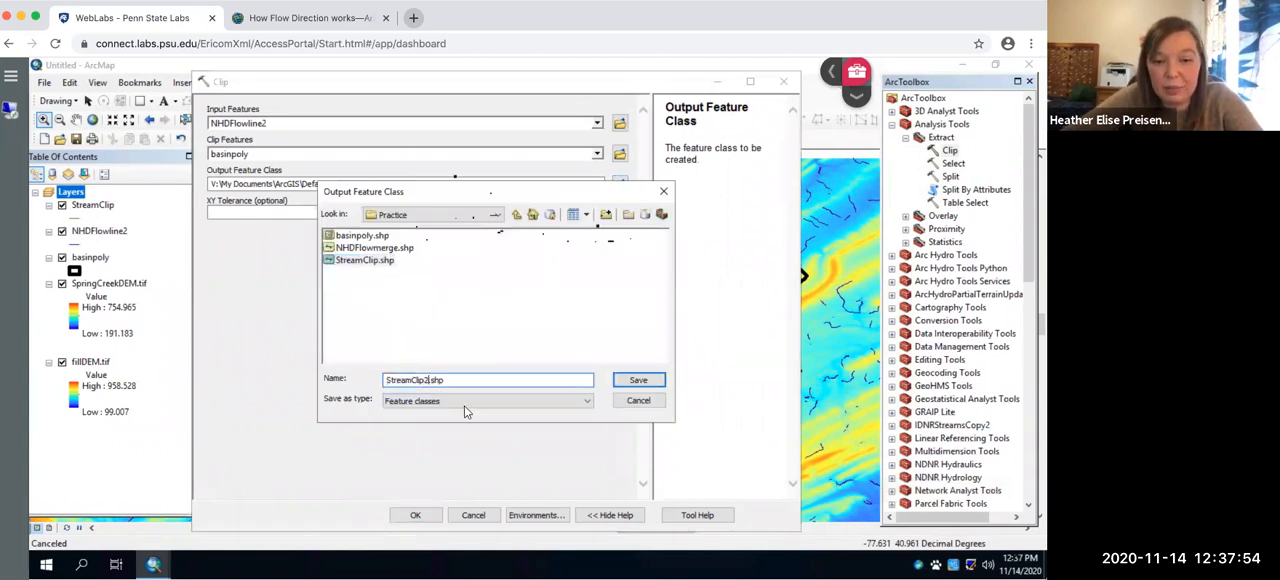
pyautogui.click(639, 380)
pyautogui.click(424, 514)
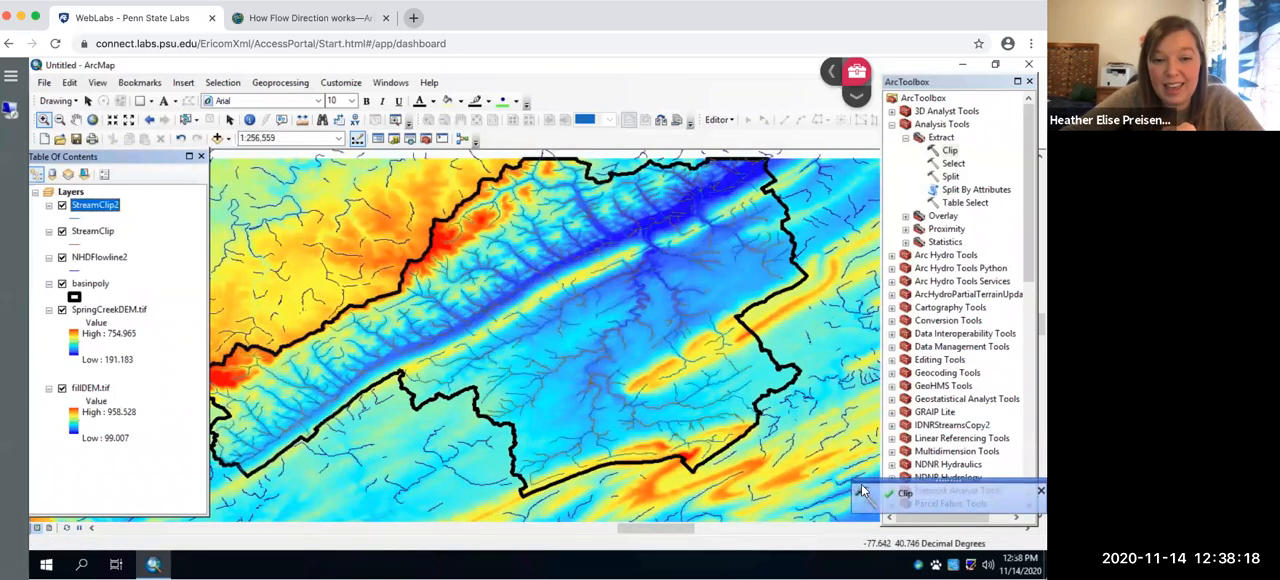
# - Remove the NHDFlowline2 layer from the map
pyautogui.rightClick(85, 258)
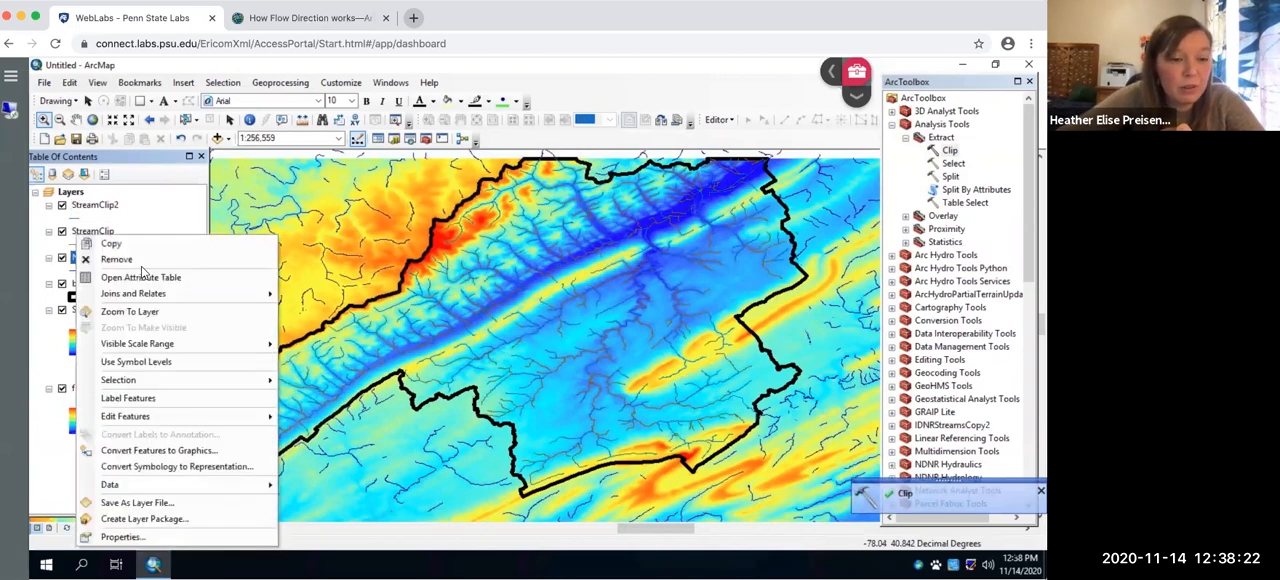
pyautogui.click(130, 259)
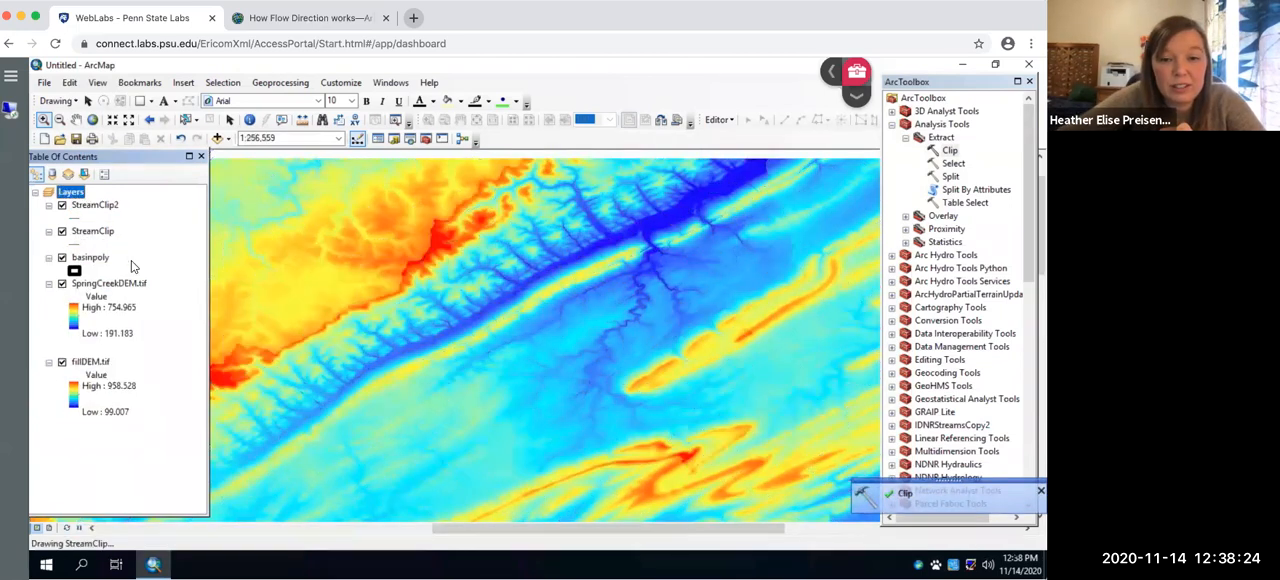
pyautogui.scroll(-1, 526, 262)
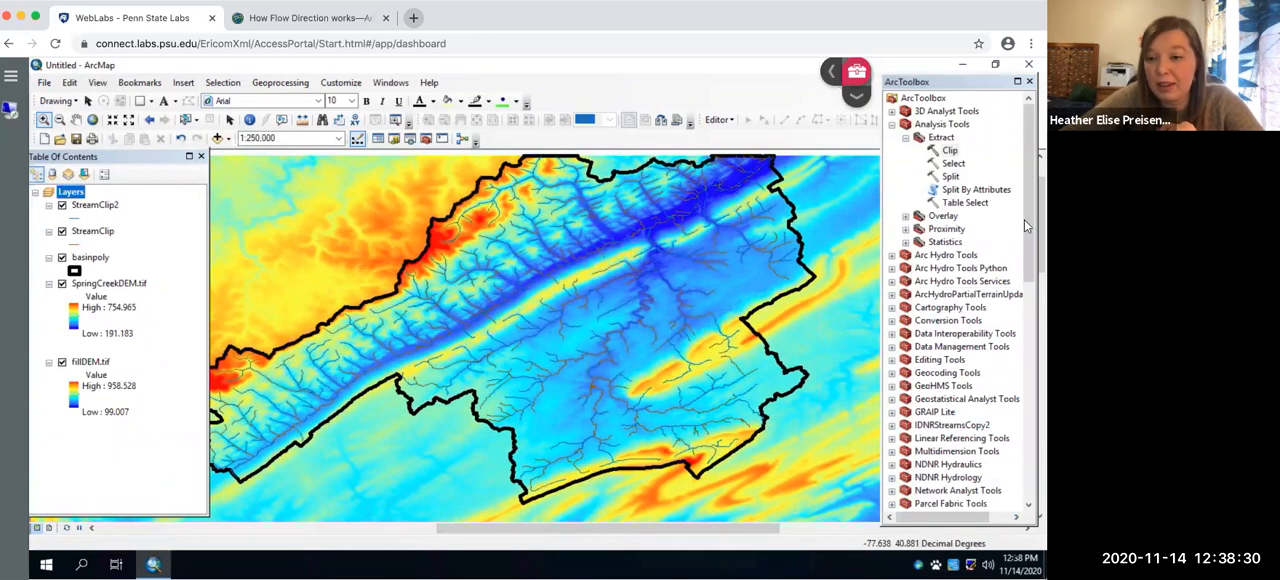
# - Set up the Data Management Merge tool with StreamClip2 and StreamClip as the input datasets
pyautogui.moveTo(1024, 219)
pyautogui.mouseDown()
pyautogui.moveTo(1024, 318)
pyautogui.moveTo(1024, 205)
pyautogui.mouseUp()
pyautogui.click(893, 124)
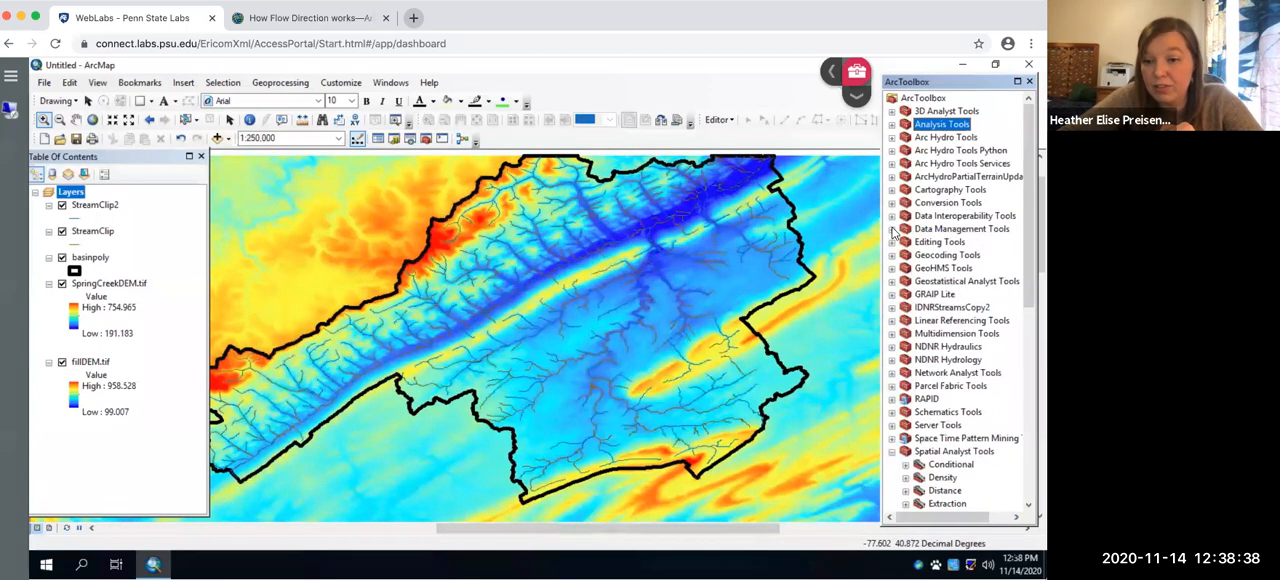
pyautogui.click(893, 229)
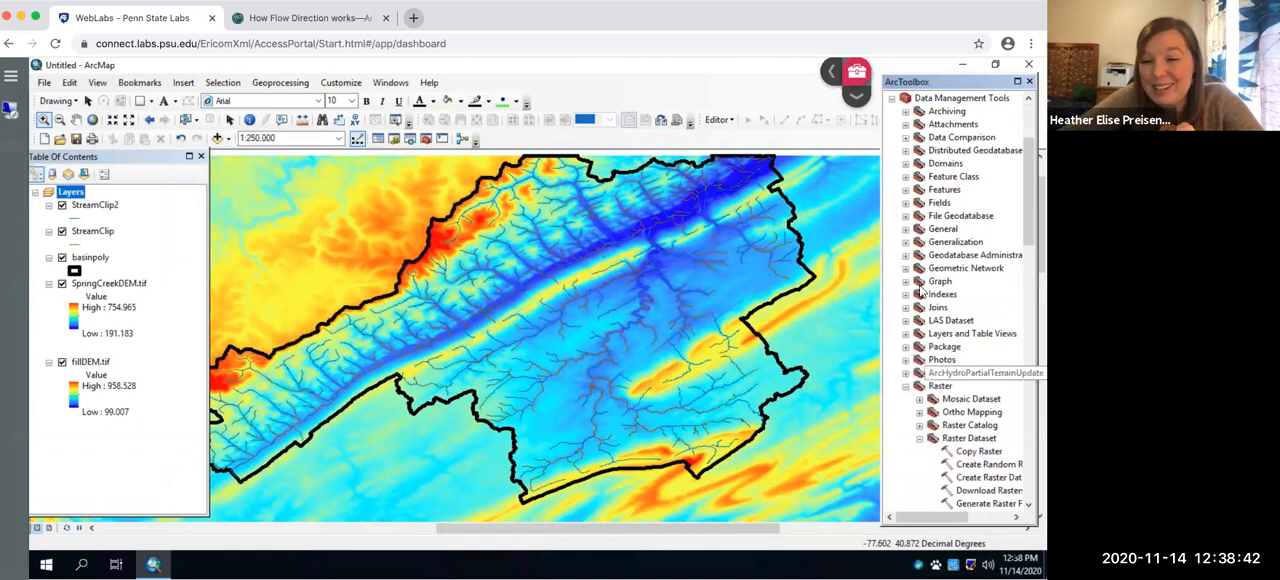
pyautogui.click(905, 230)
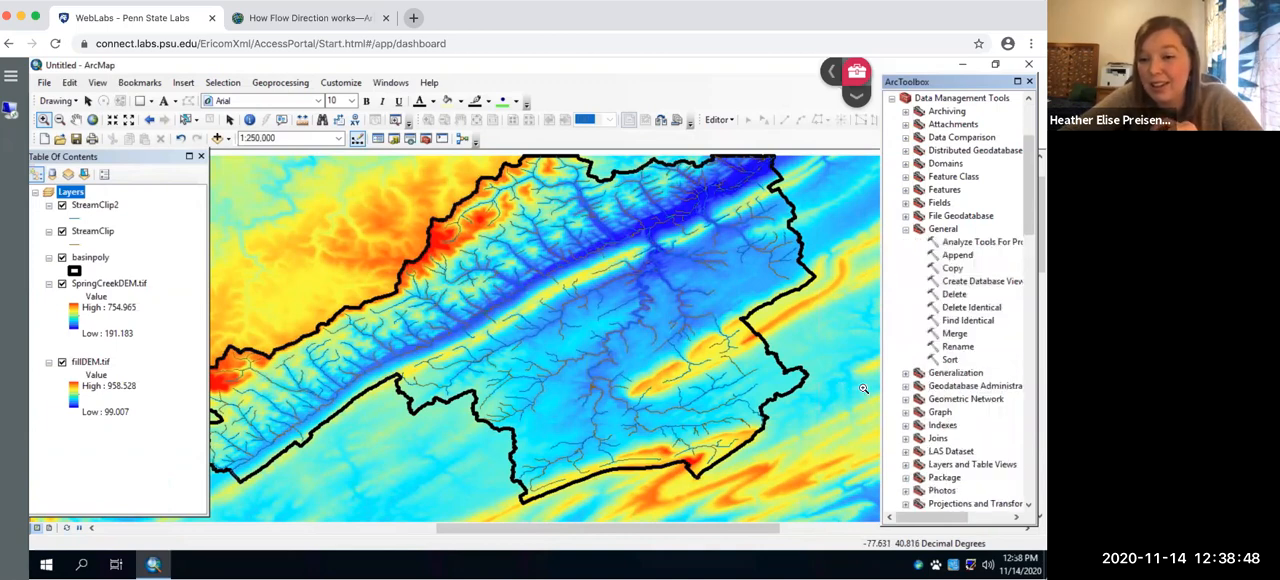
pyautogui.doubleClick(954, 334)
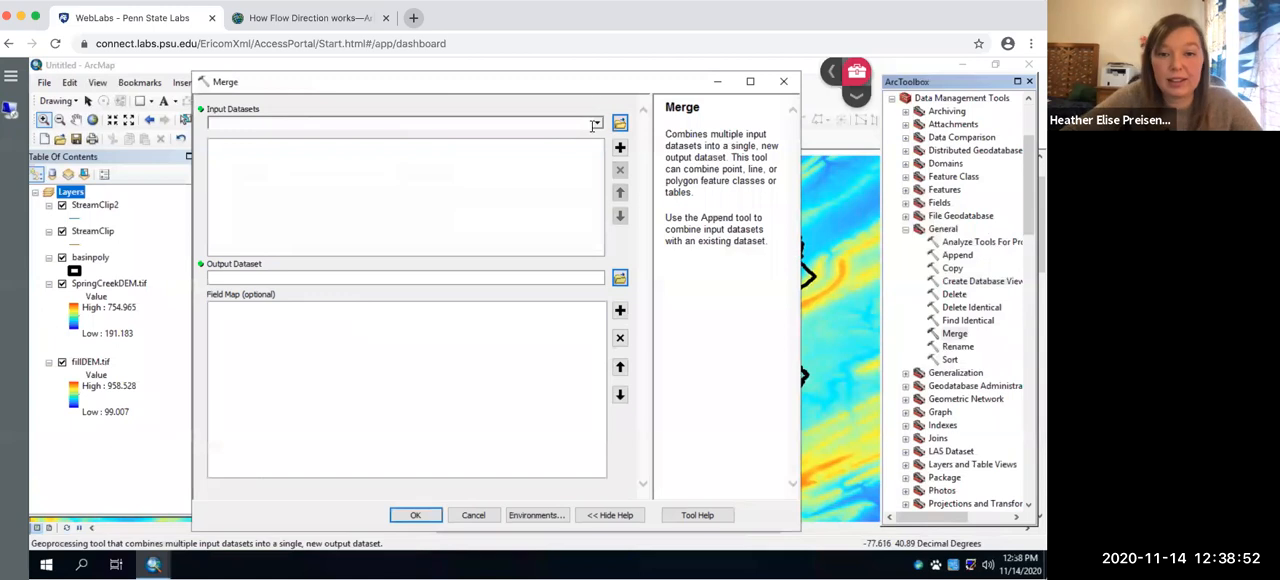
pyautogui.click(596, 124)
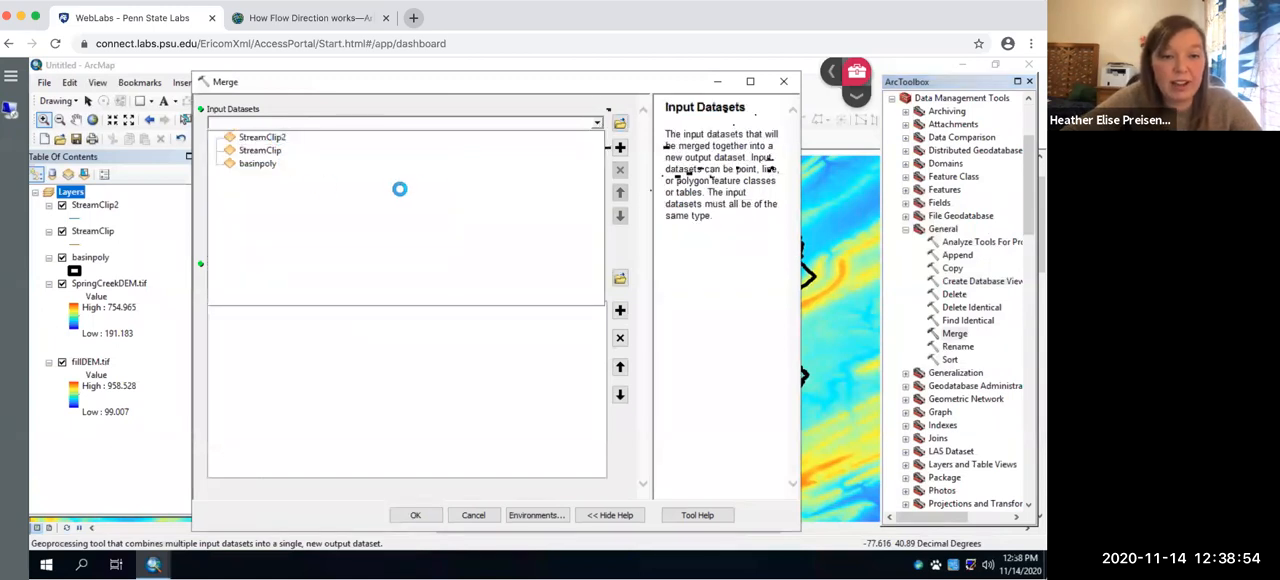
pyautogui.click(572, 140)
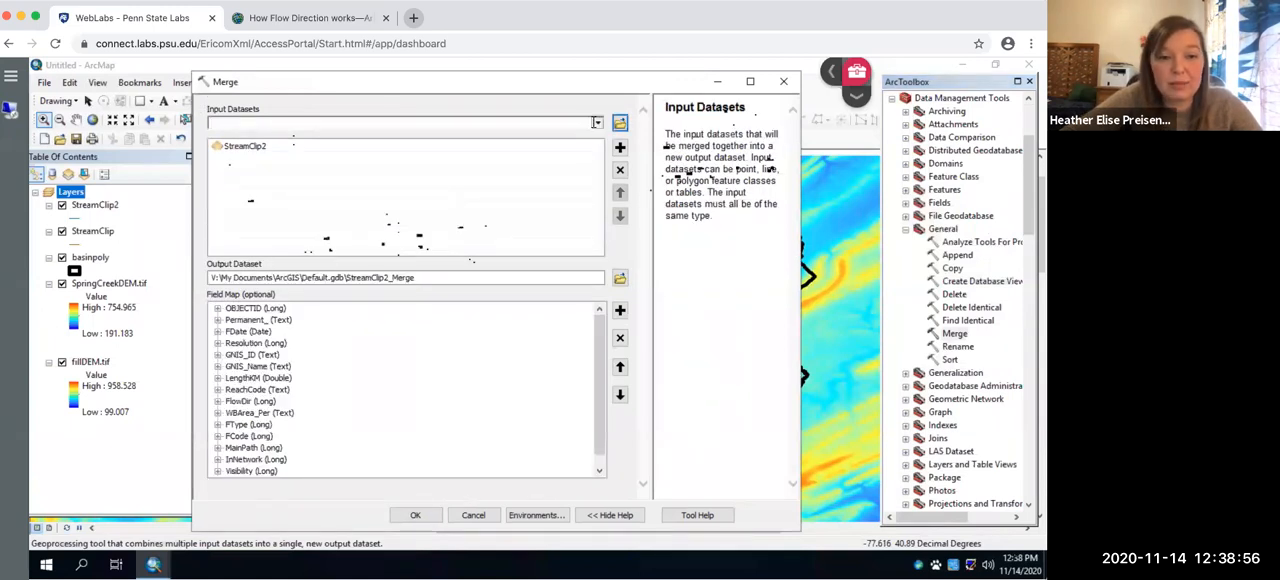
pyautogui.click(595, 122)
pyautogui.click(265, 153)
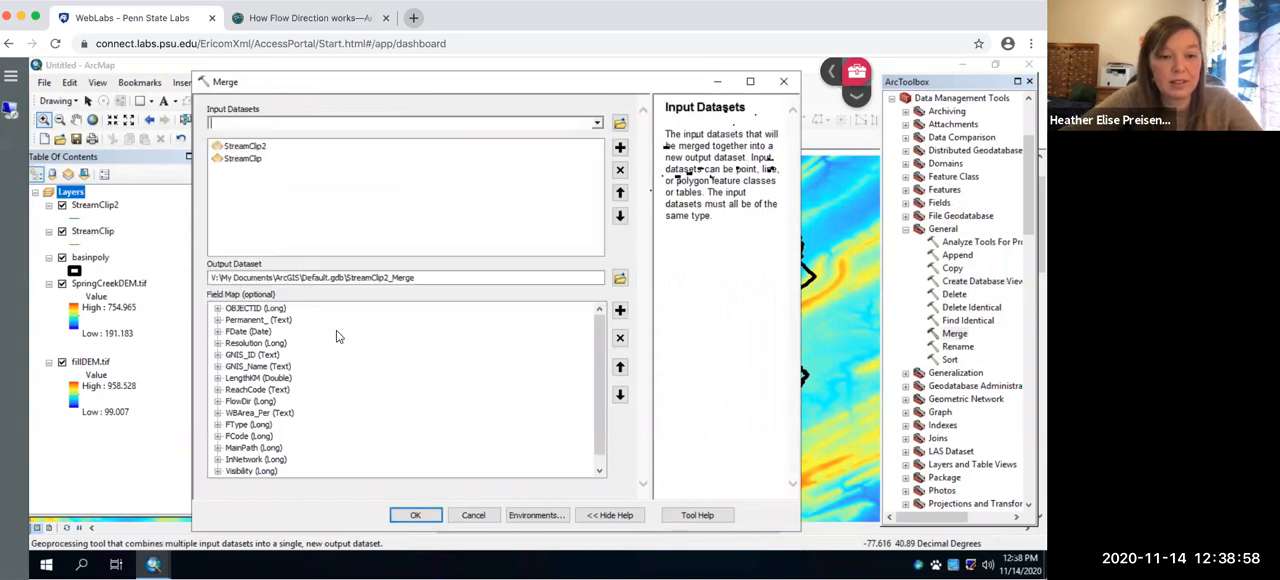
# - Name the merge output SpringCrSt in the Practice folder and run the Merge tool
pyautogui.click(620, 278)
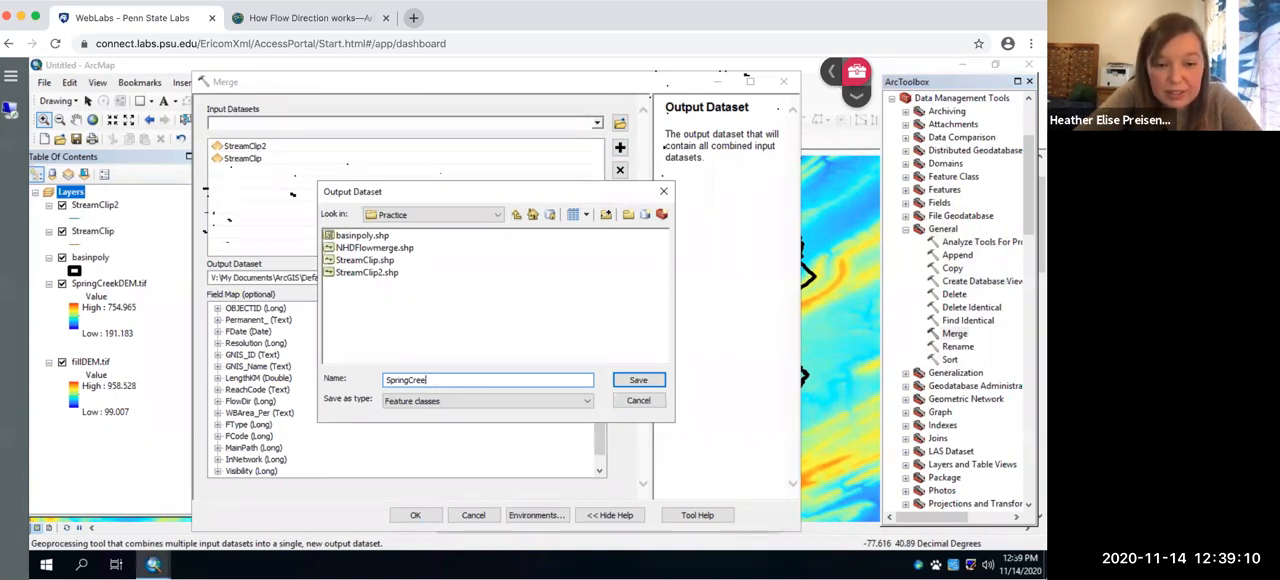
pyautogui.click(637, 381)
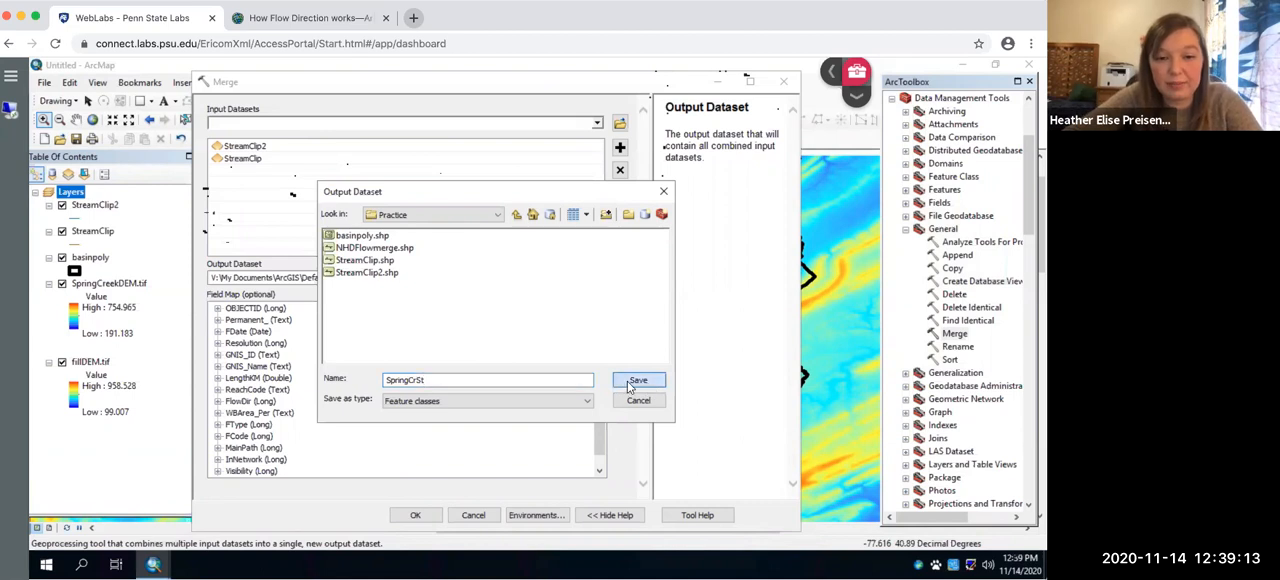
pyautogui.click(420, 516)
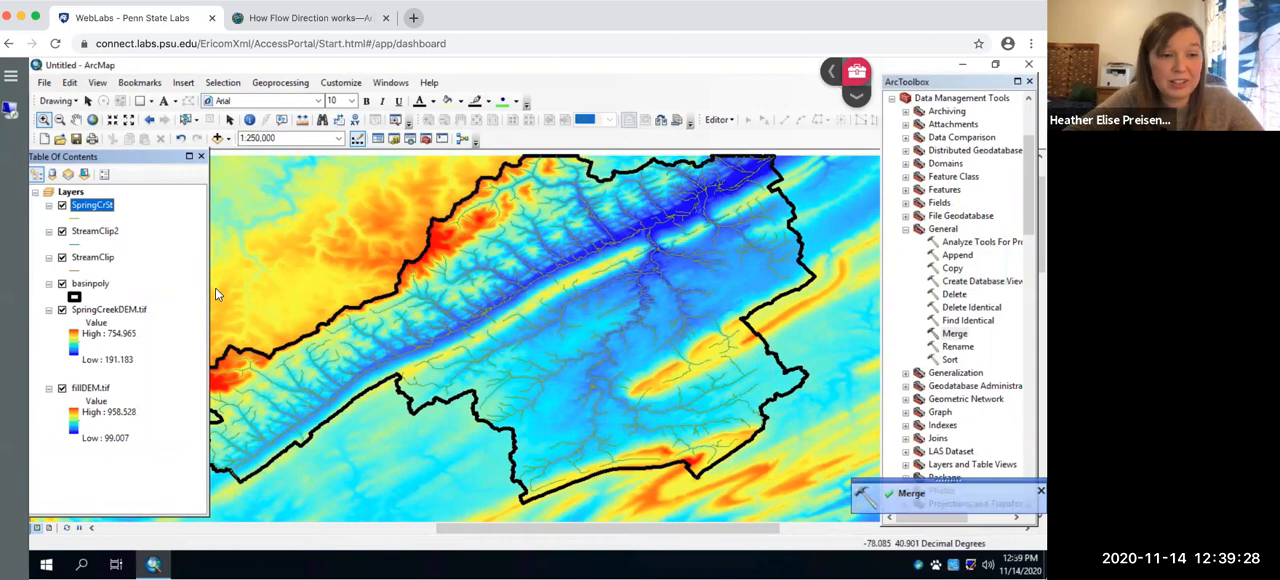
# - Hide the StreamClip2 and StreamClip layers and remove both from the map
pyautogui.click(62, 231)
pyautogui.click(62, 257)
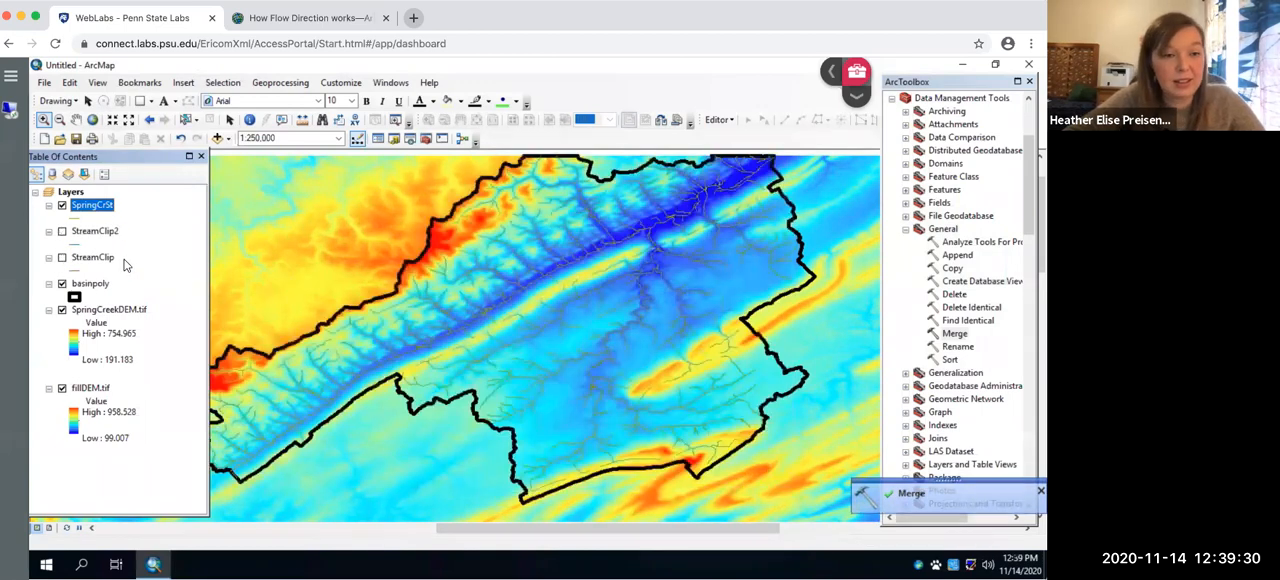
pyautogui.rightClick(101, 239)
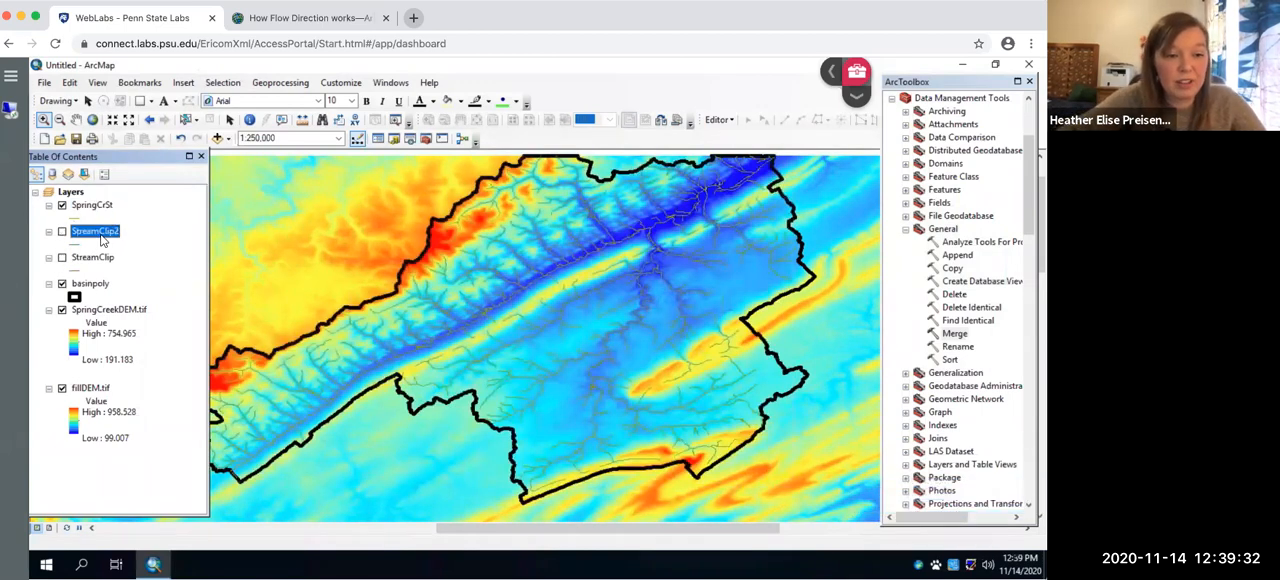
pyautogui.click(115, 260)
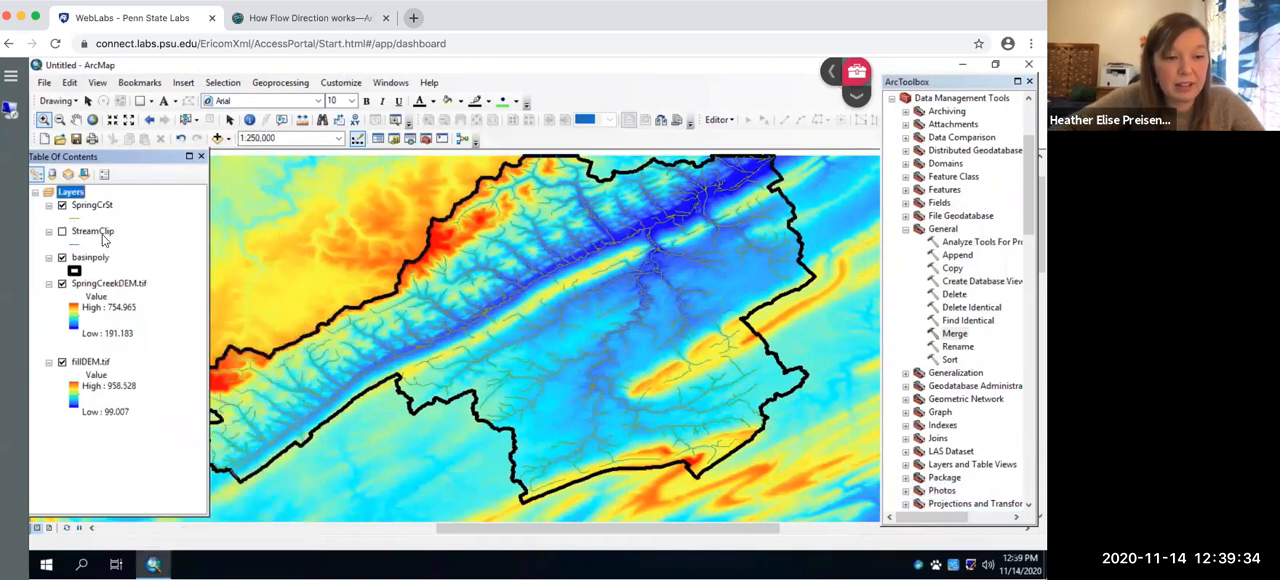
pyautogui.rightClick(103, 238)
pyautogui.click(140, 262)
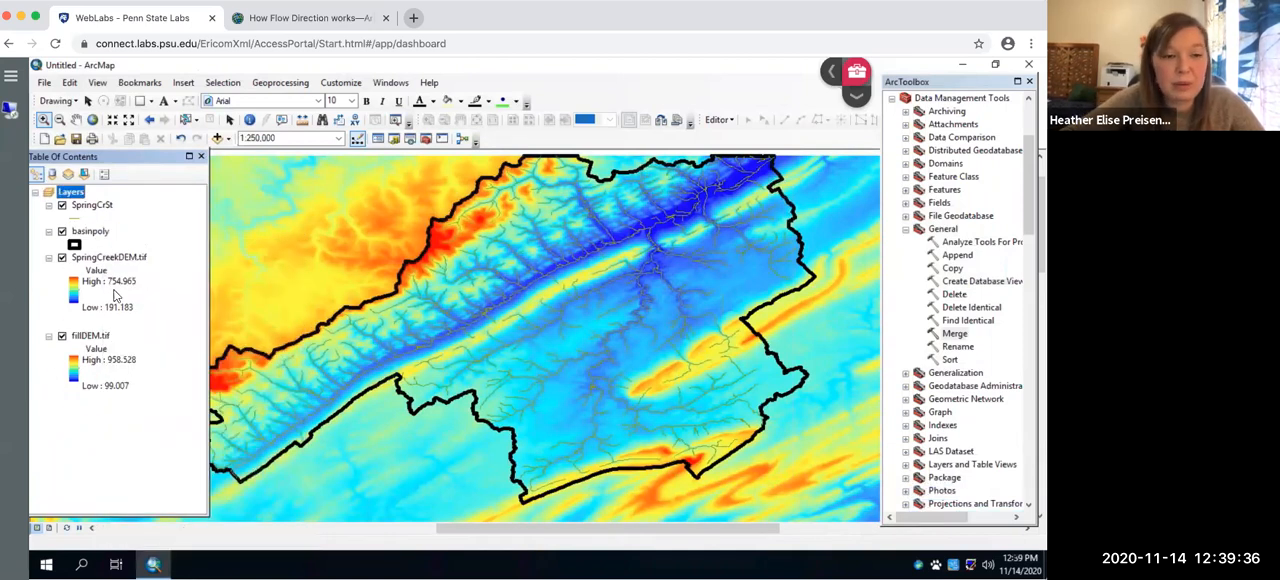
# - Change the SpringCrSt line symbol to Dark Navy with a width of 2
pyautogui.click(78, 219)
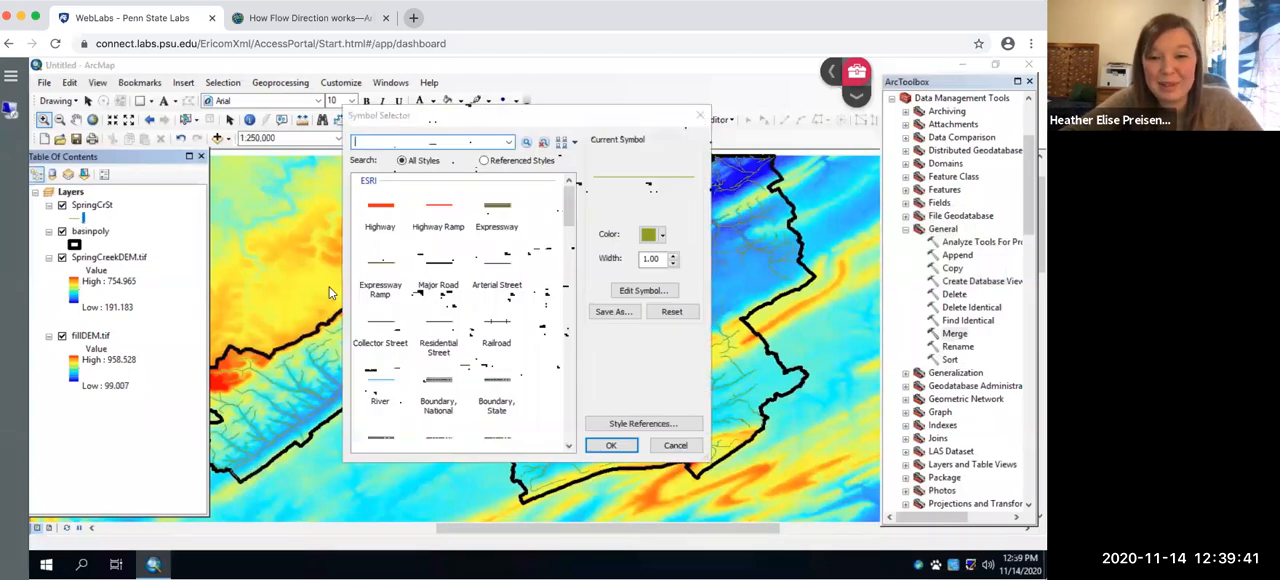
pyautogui.click(655, 234)
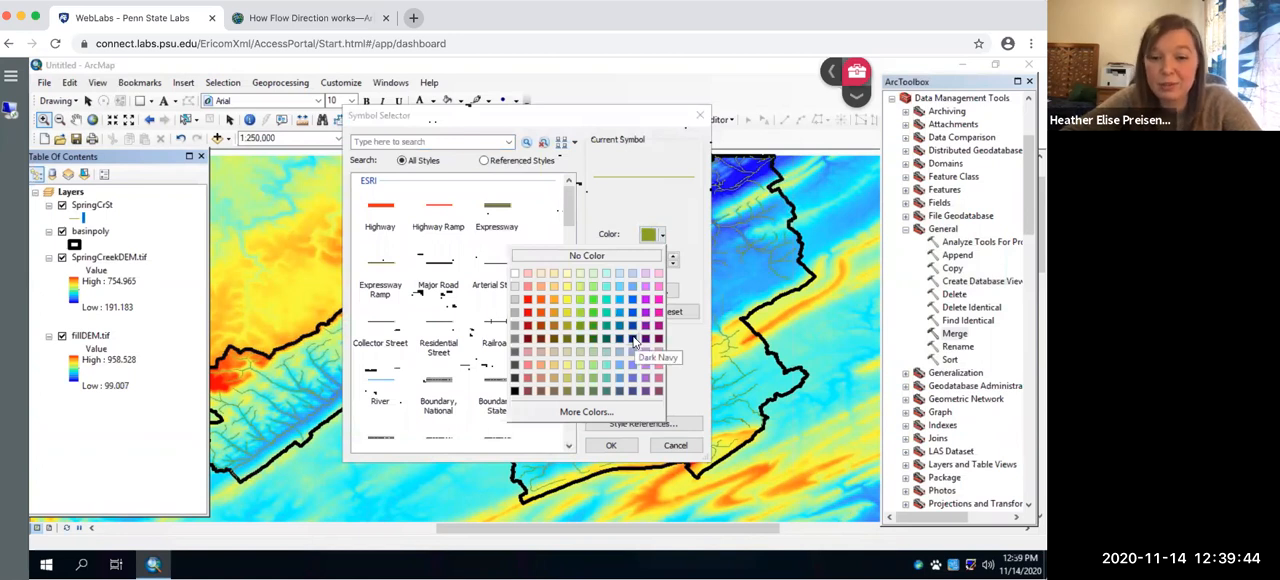
pyautogui.click(634, 340)
pyautogui.doubleClick(658, 260)
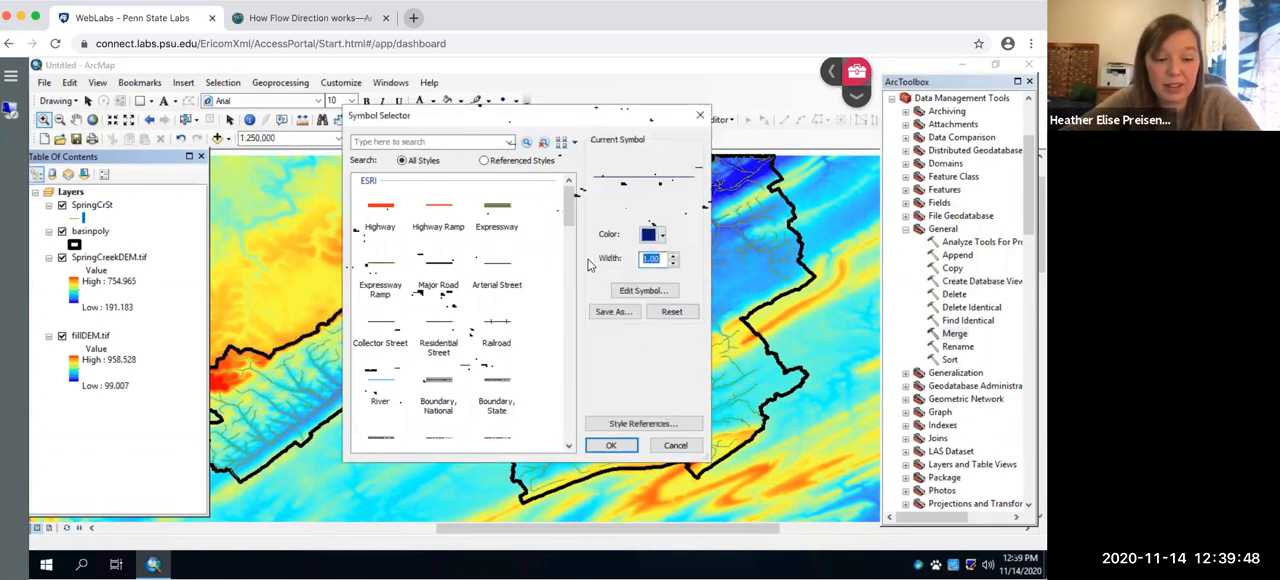
pyautogui.write('2')
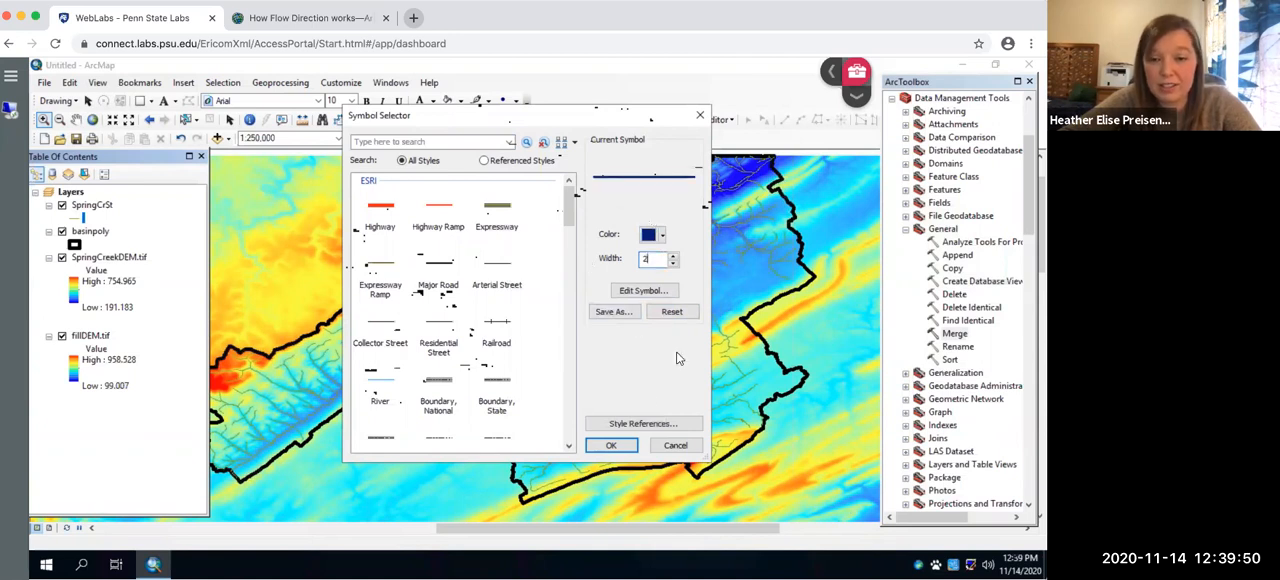
pyautogui.click(609, 446)
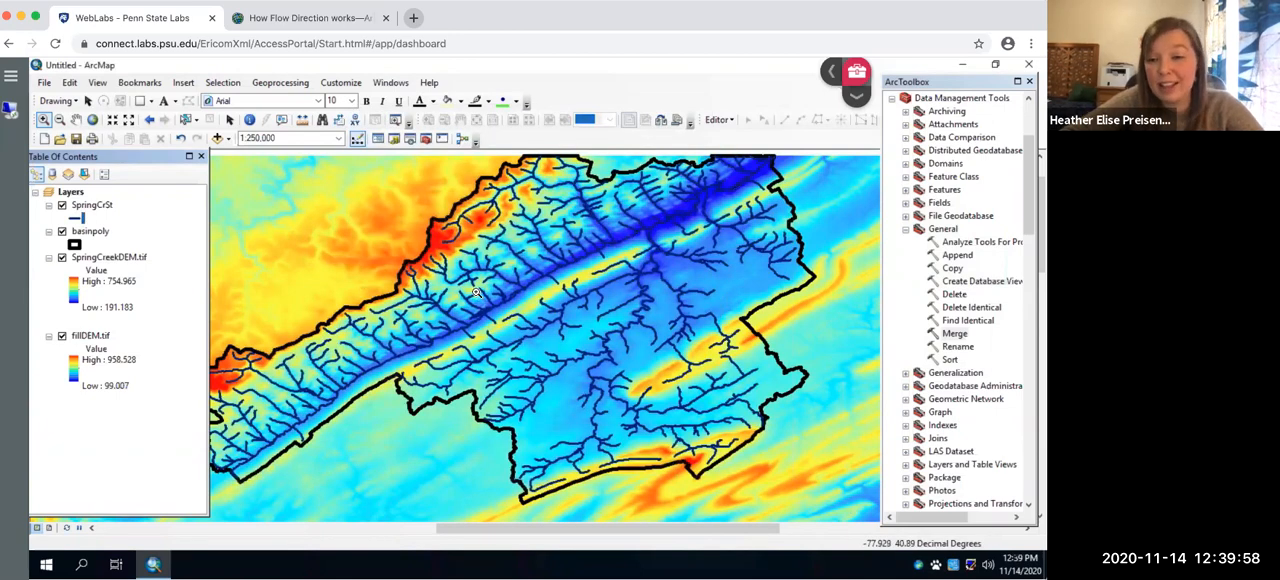
pyautogui.click(906, 230)
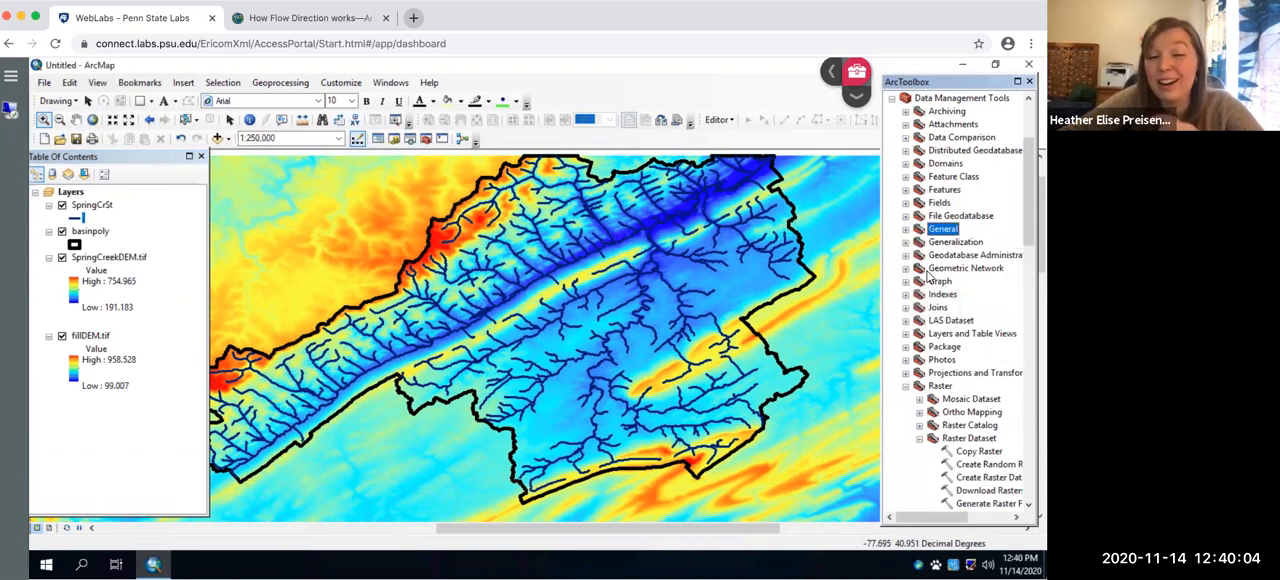
pyautogui.moveTo(1024, 229); pyautogui.dragTo(1024, 289)
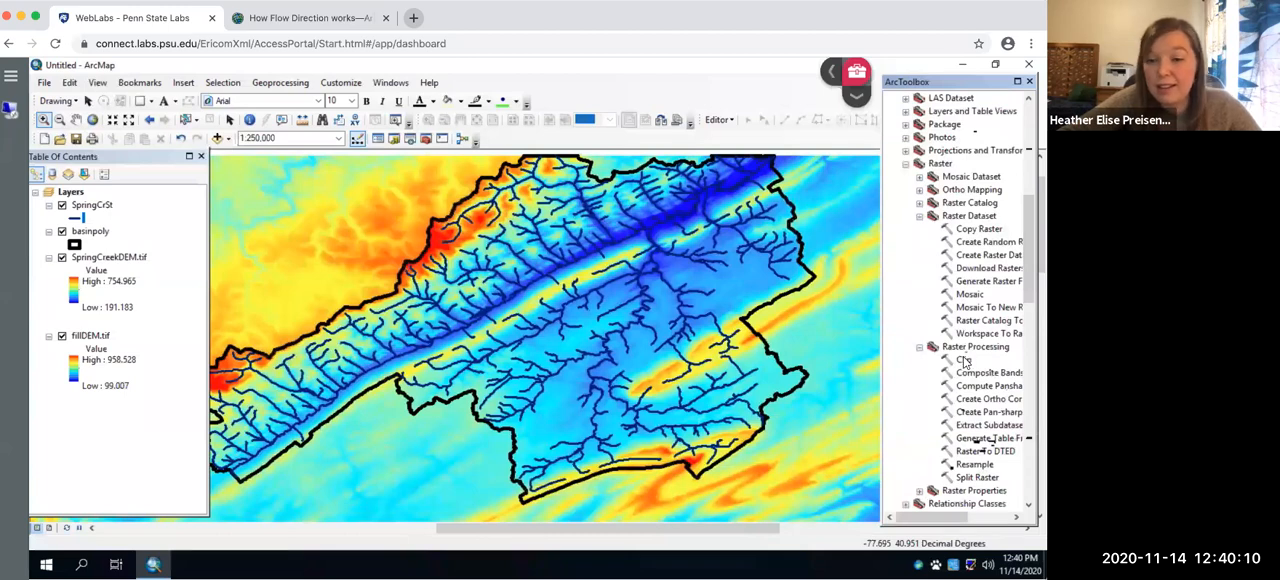
pyautogui.doubleClick(964, 361)
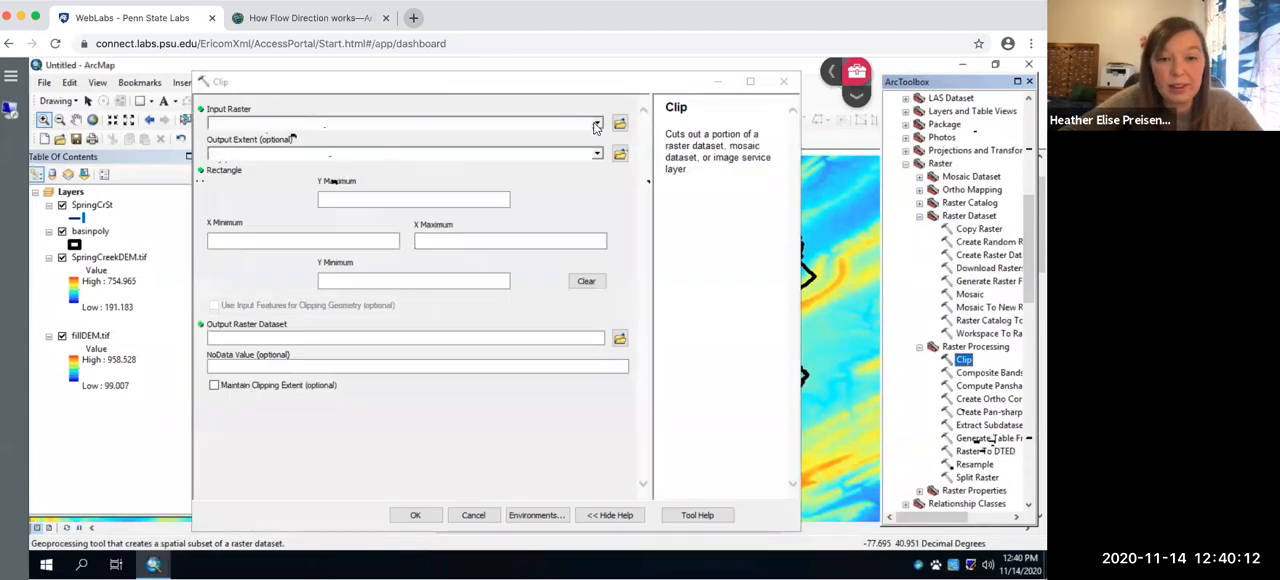
pyautogui.click(596, 124)
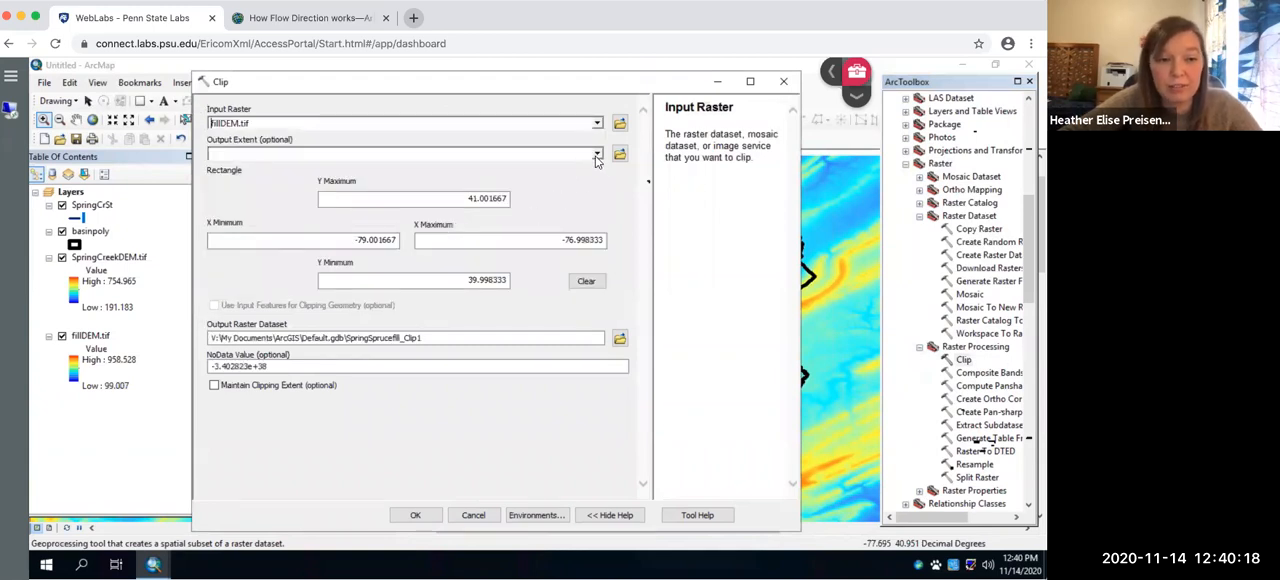
pyautogui.click(596, 156)
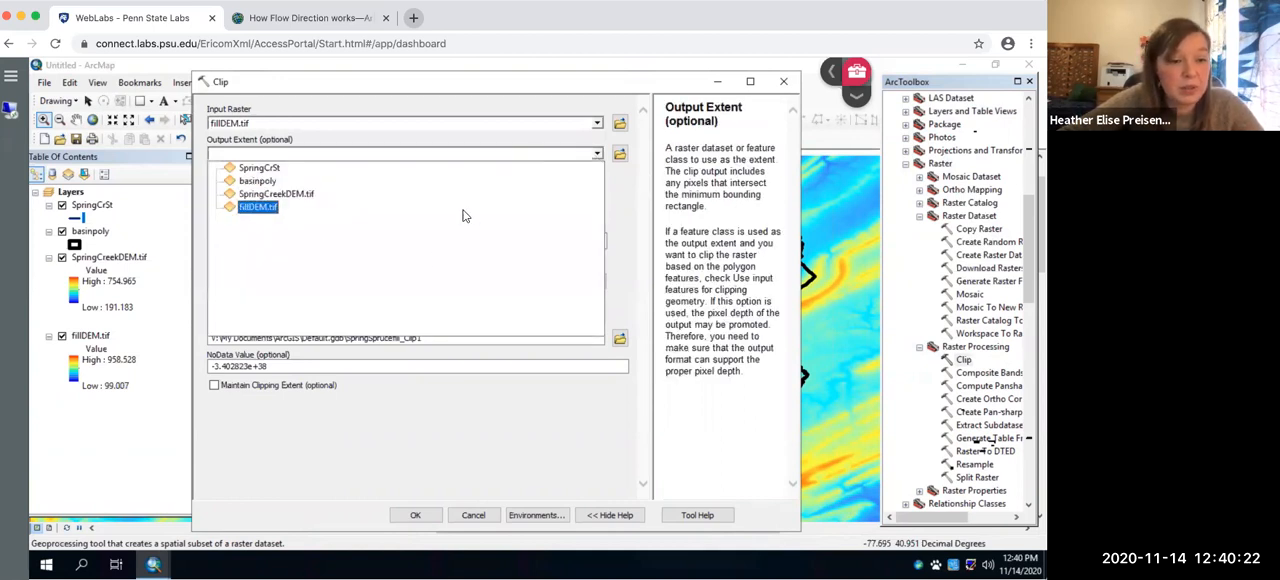
pyautogui.click(385, 106)
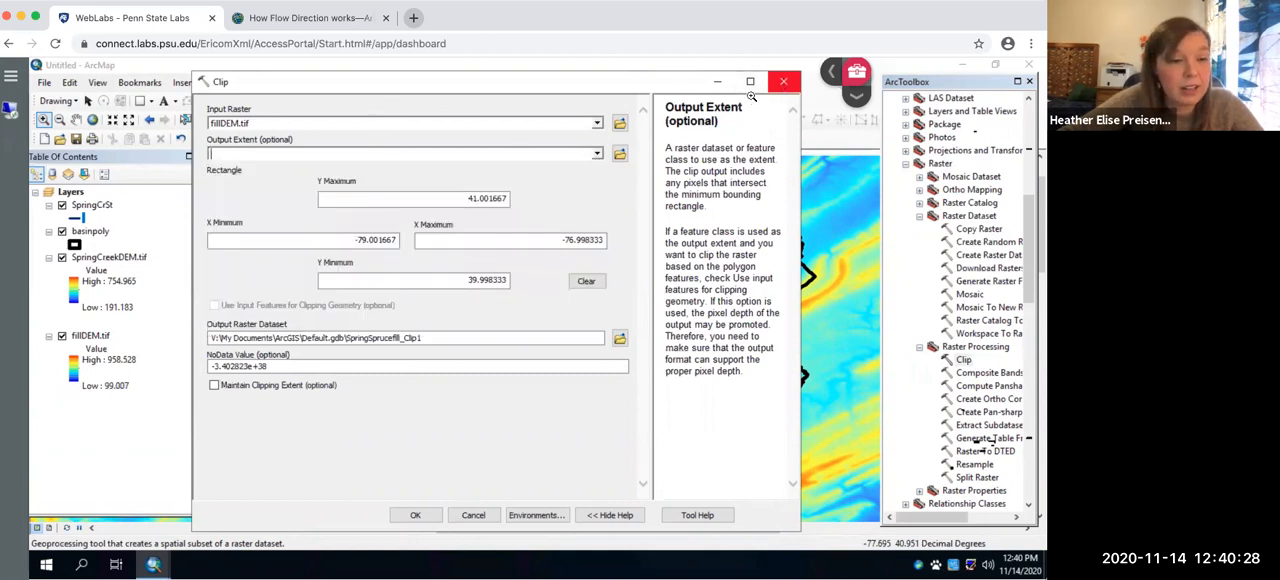
pyautogui.click(783, 81)
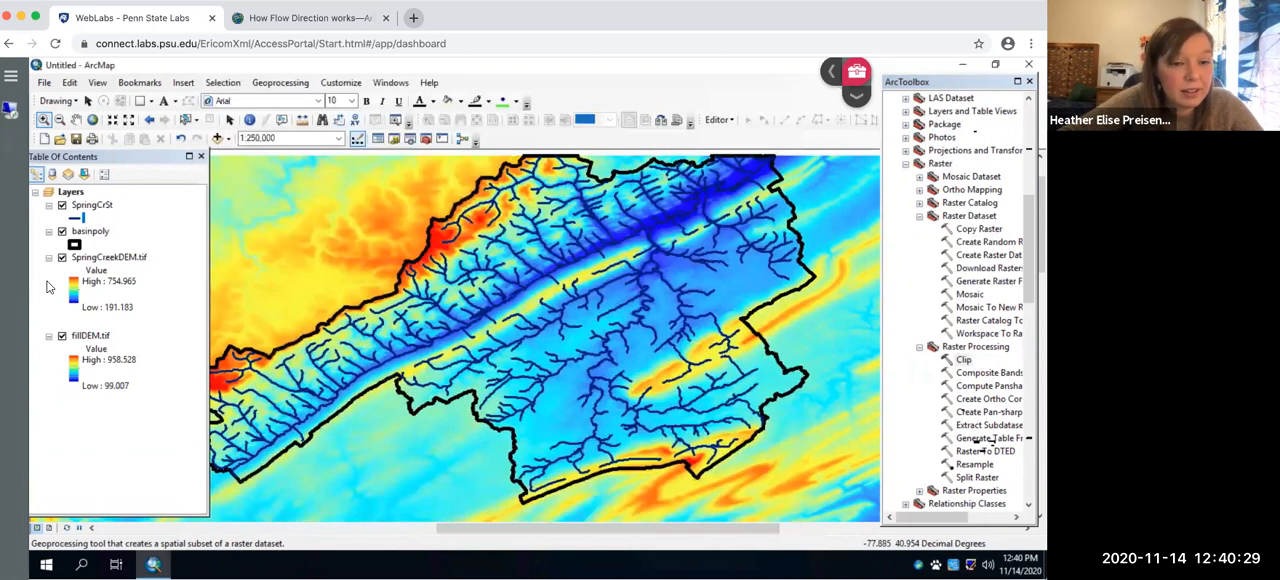
# - Hide the fillDEM.tif layer
pyautogui.click(62, 337)
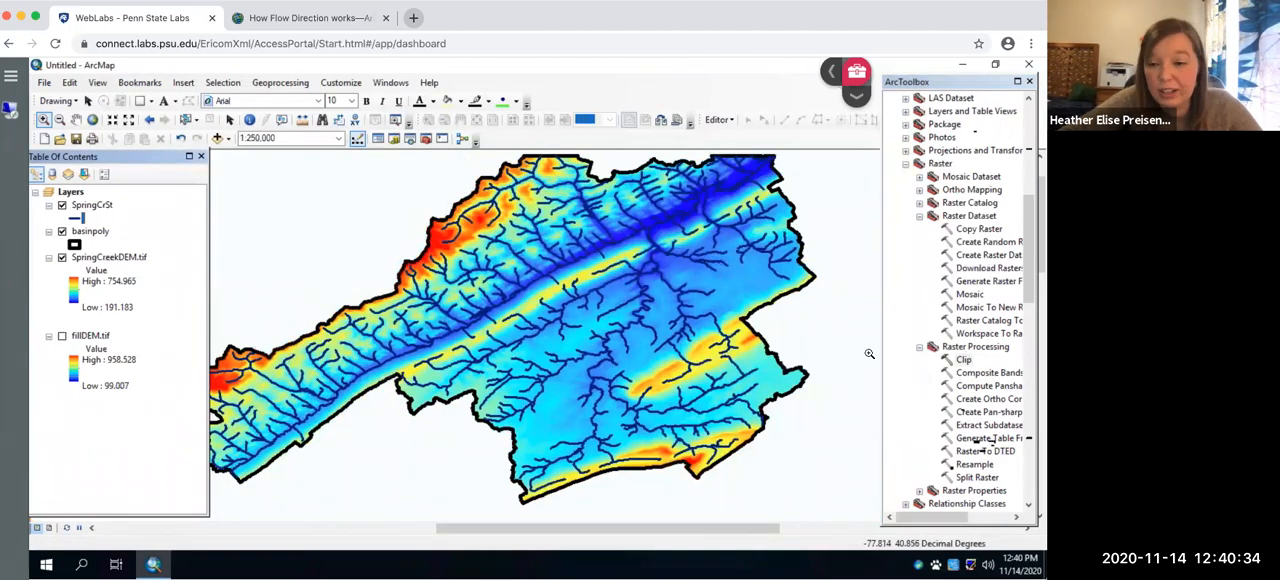
pyautogui.doubleClick(966, 362)
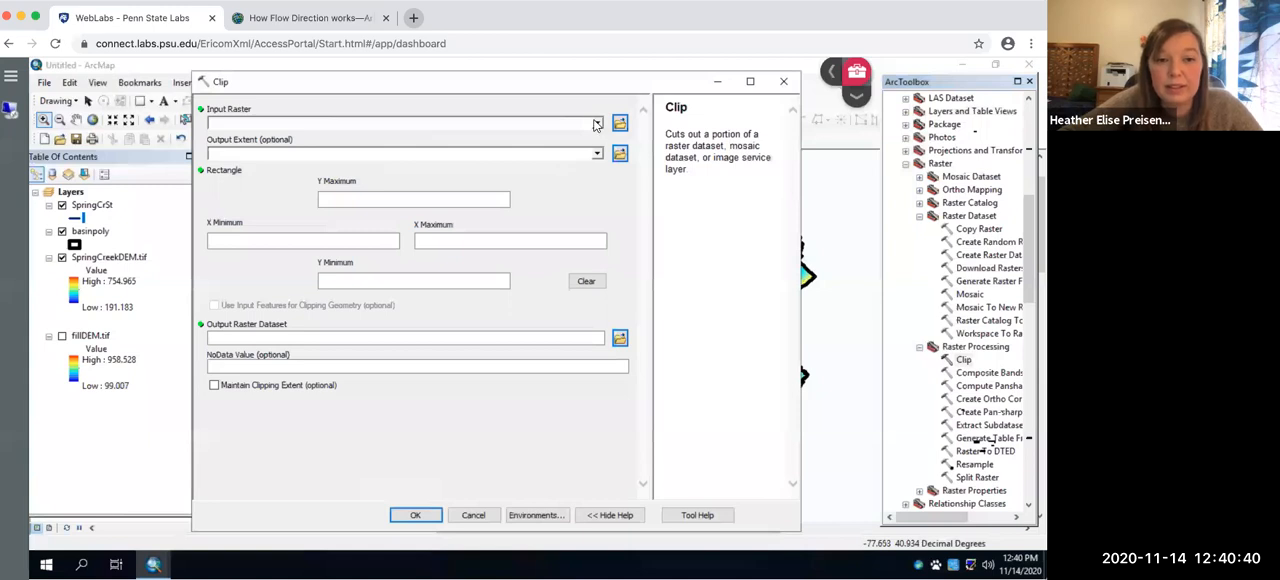
pyautogui.click(596, 123)
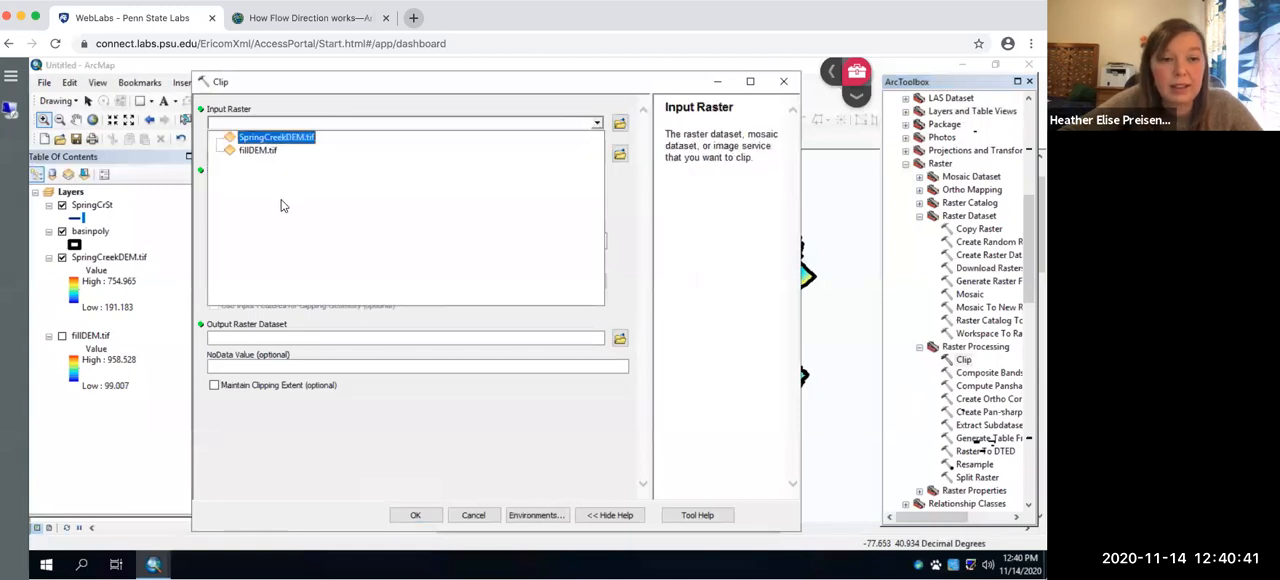
pyautogui.click(266, 149)
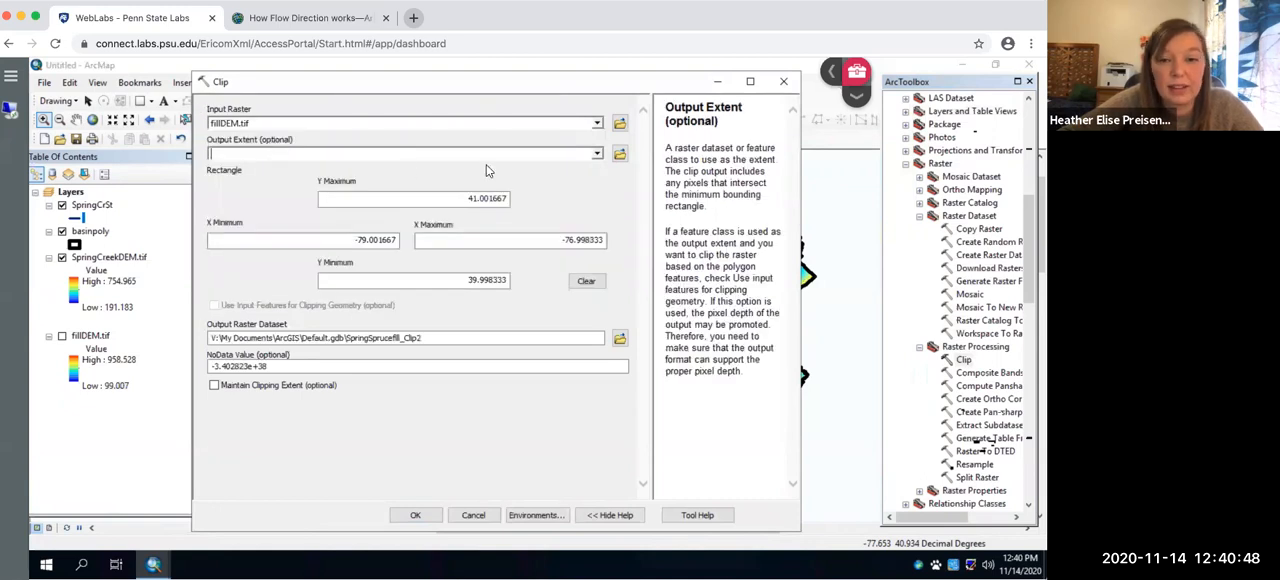
pyautogui.click(597, 153)
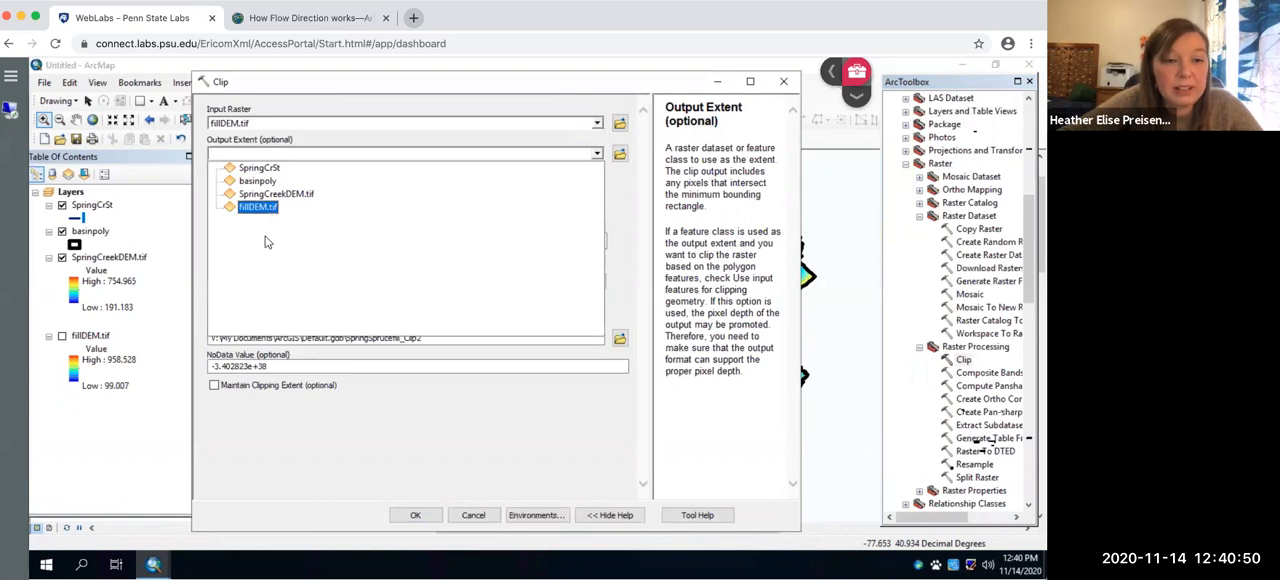
pyautogui.click(258, 181)
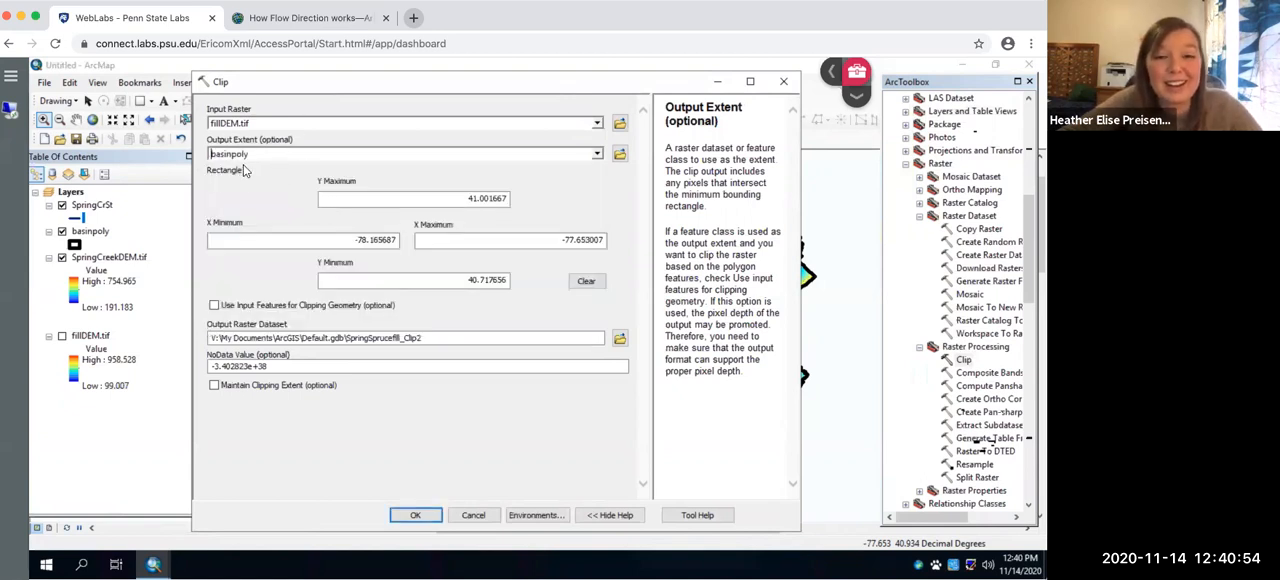
pyautogui.click(214, 308)
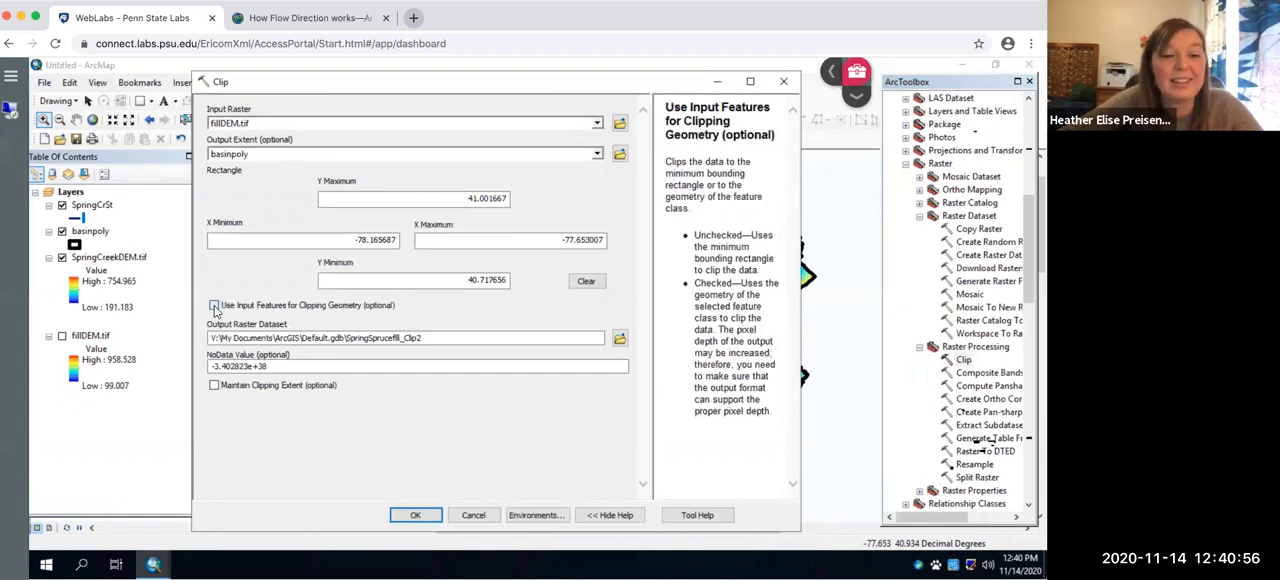
pyautogui.click(619, 340)
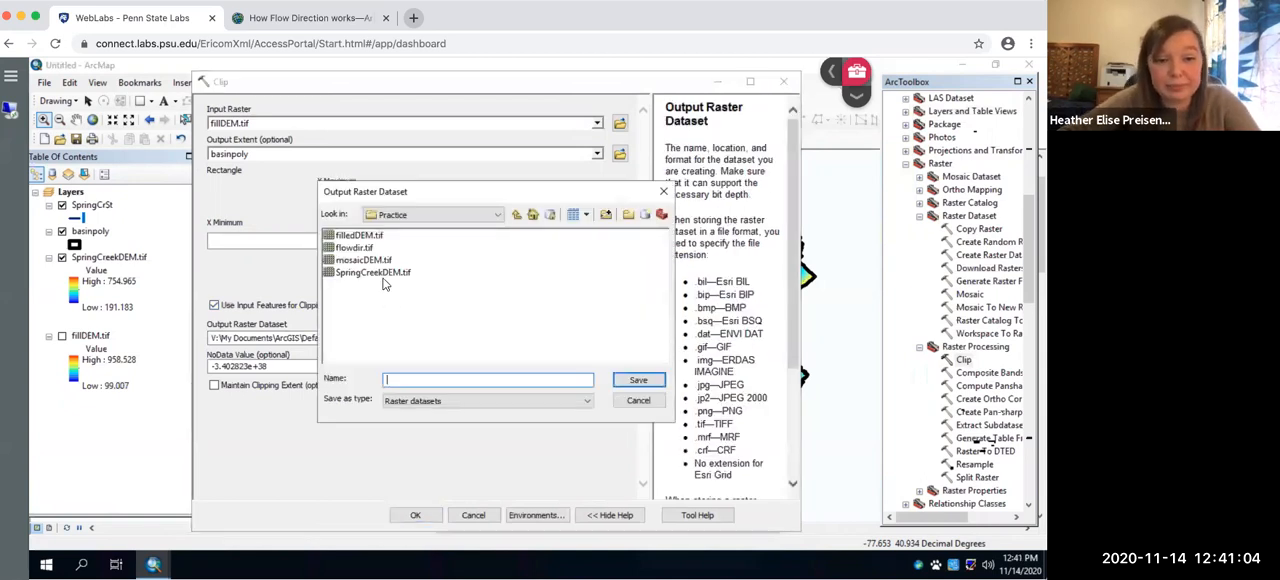
pyautogui.click(380, 273)
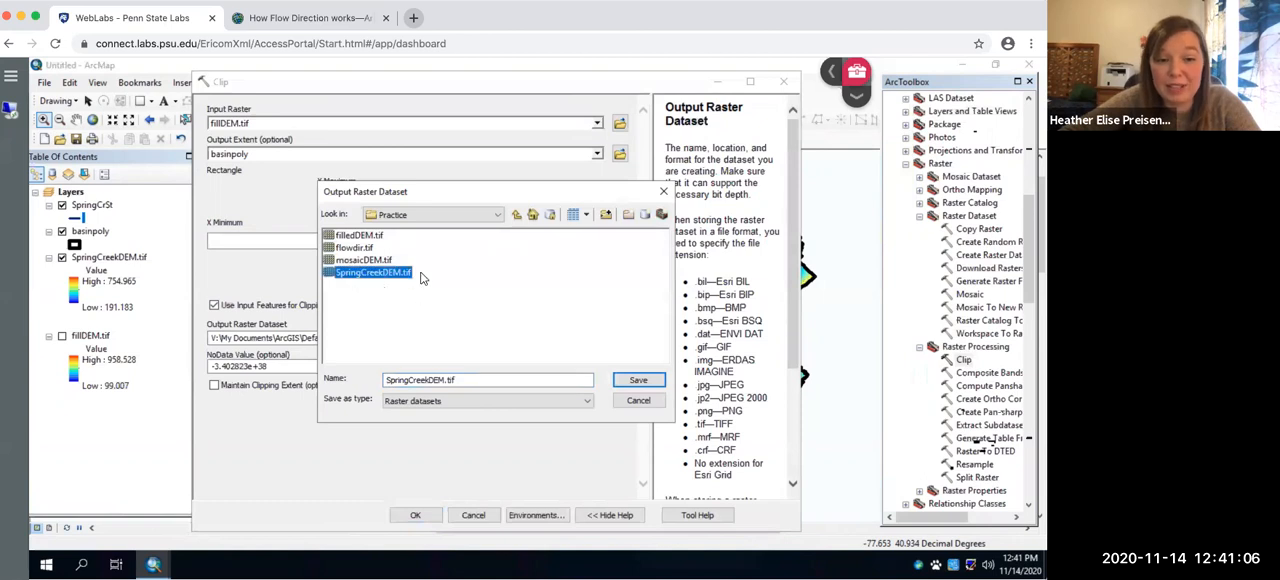
pyautogui.click(637, 381)
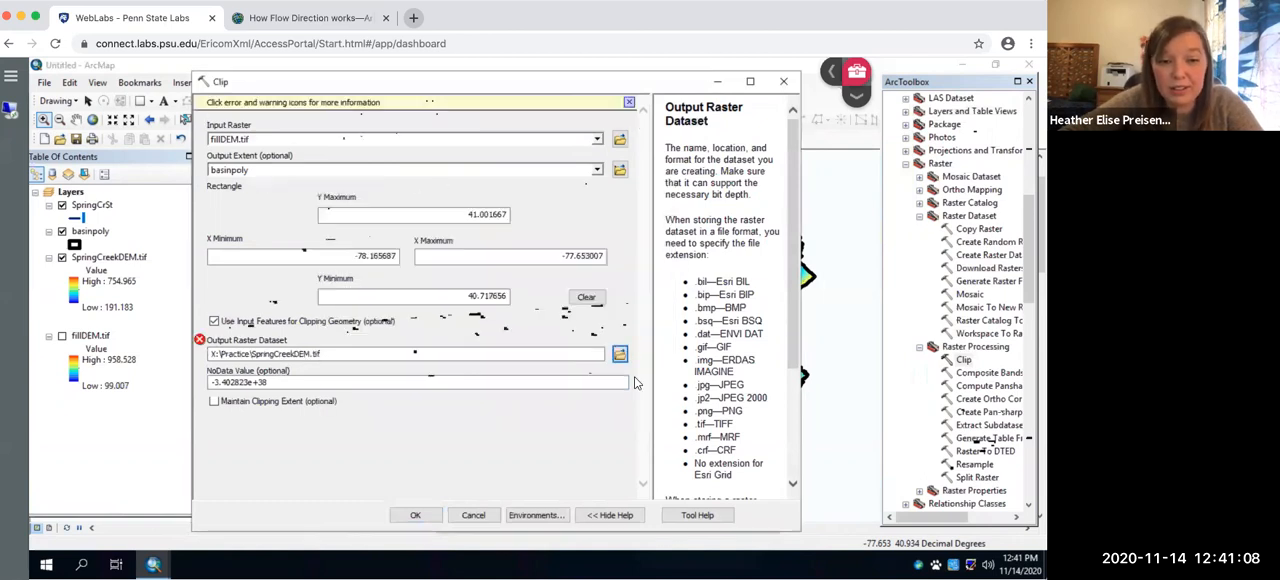
pyautogui.click(783, 81)
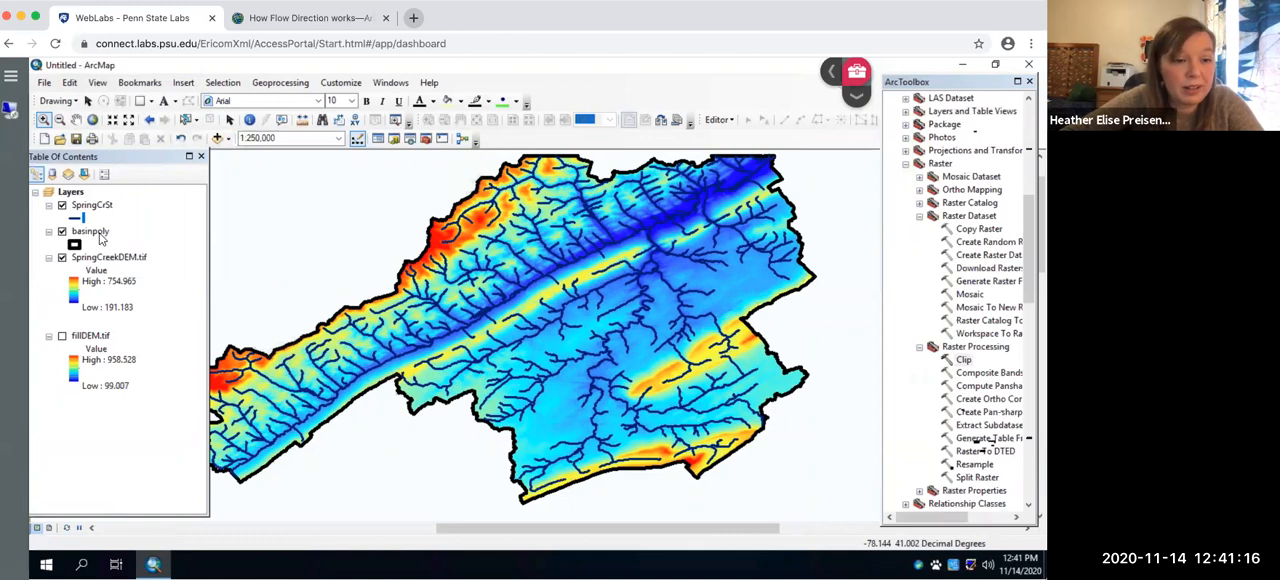
# - Rename the SpringCrSt layer as Streams and the basinpoly layer as Watershed Boundary
pyautogui.rightClick(101, 234)
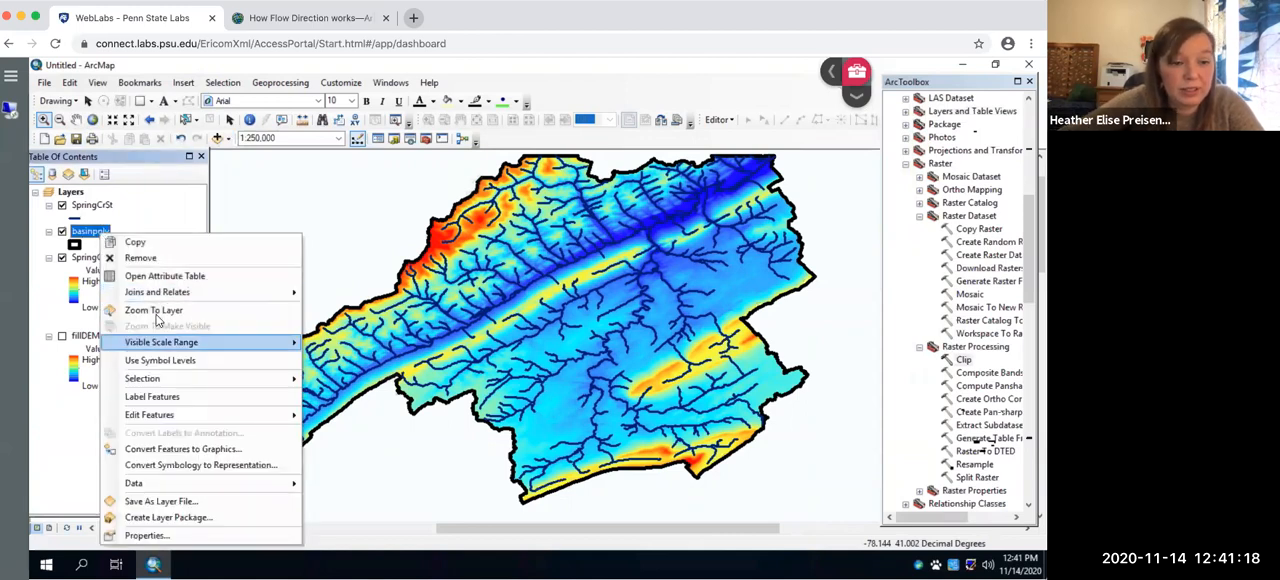
pyautogui.click(155, 311)
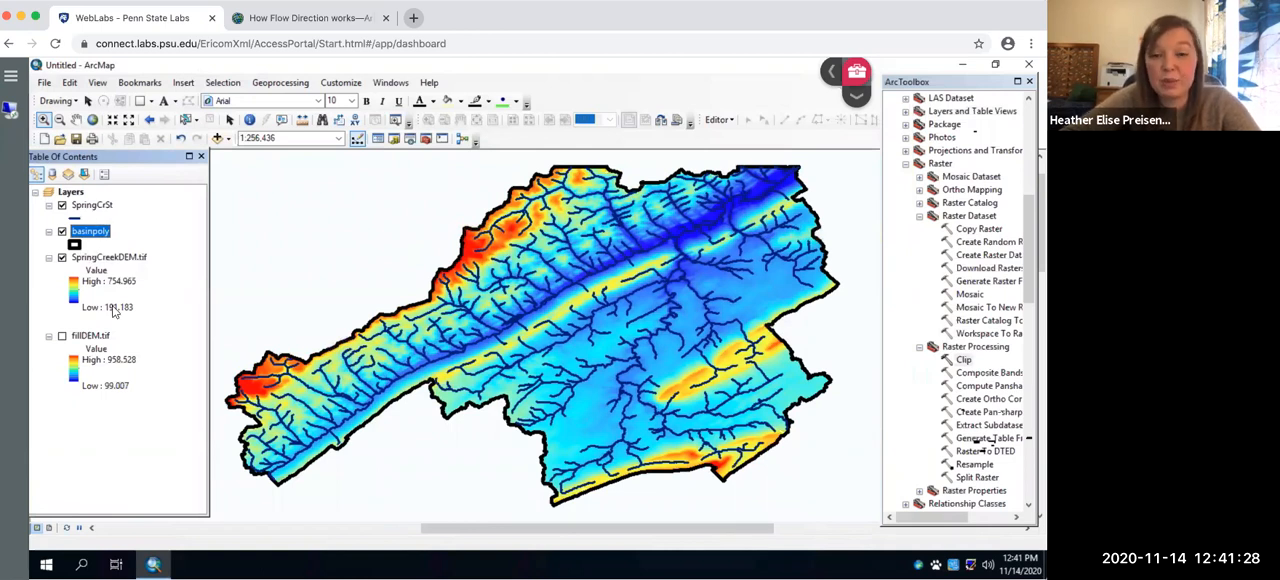
pyautogui.click(105, 206)
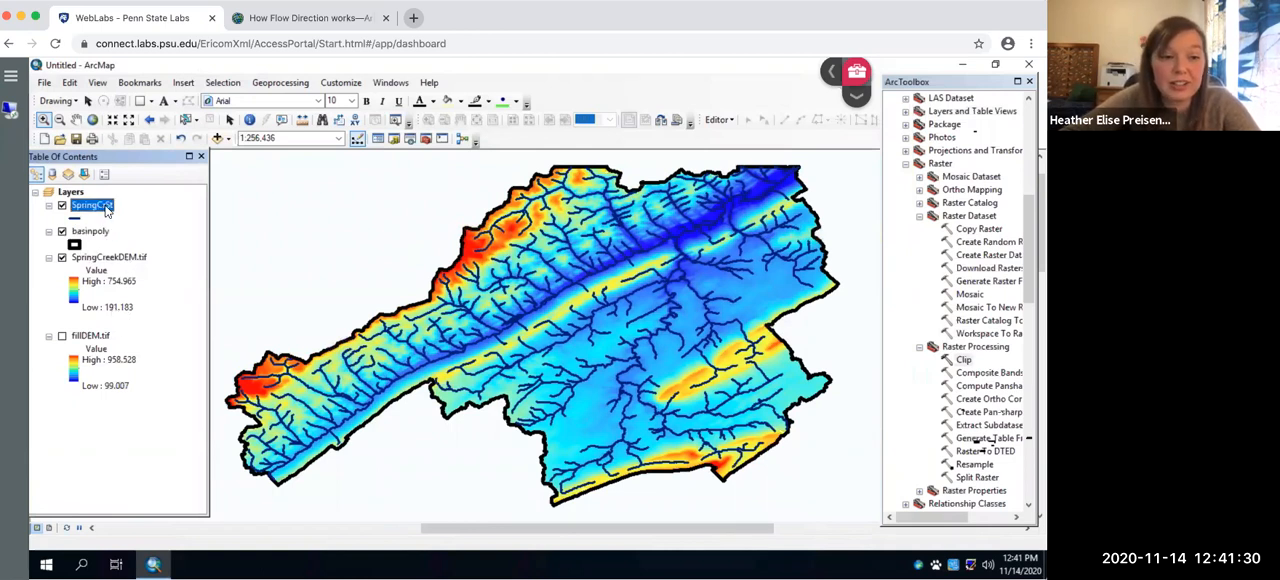
pyautogui.click(105, 206)
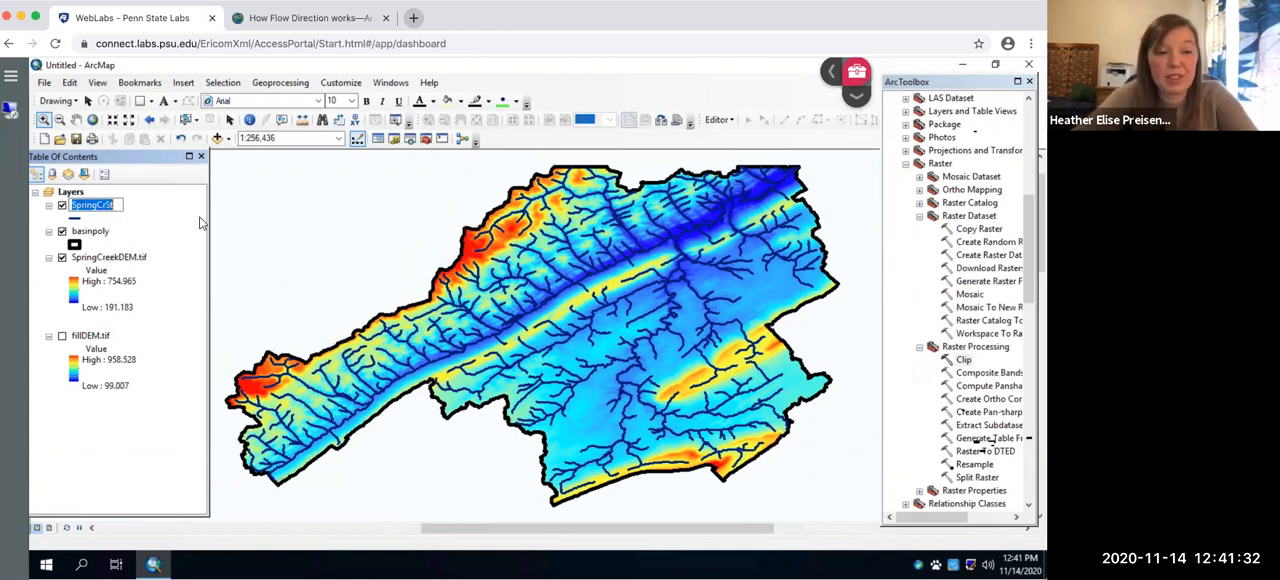
pyautogui.write('Streams')
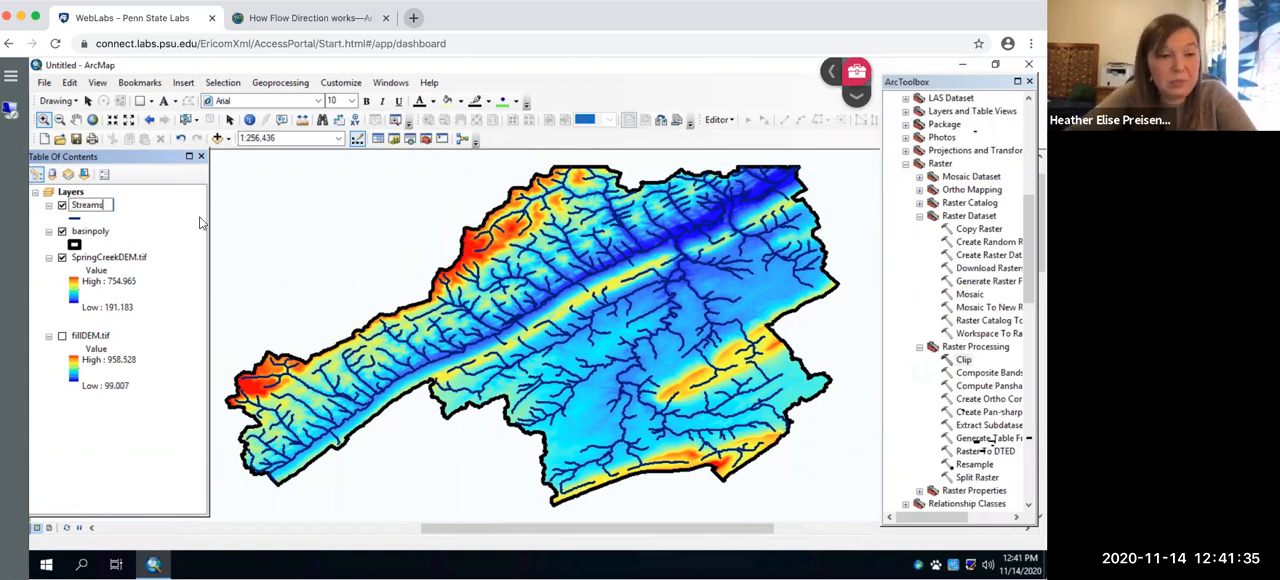
pyautogui.click(103, 236)
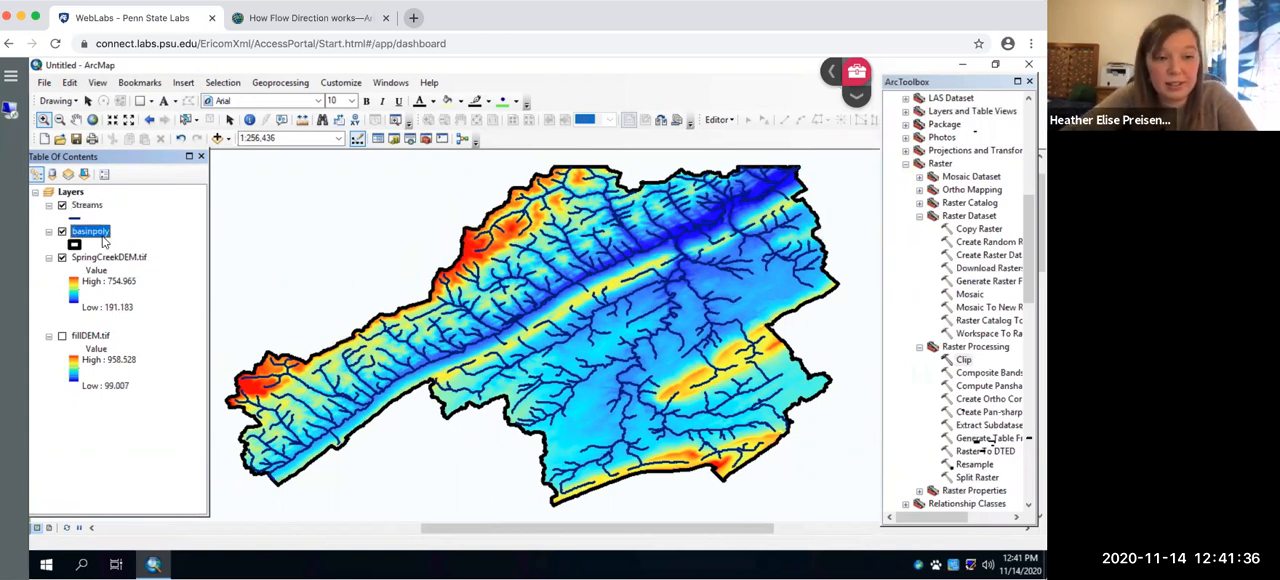
pyautogui.click(103, 236)
pyautogui.write('Watershed Boundary')
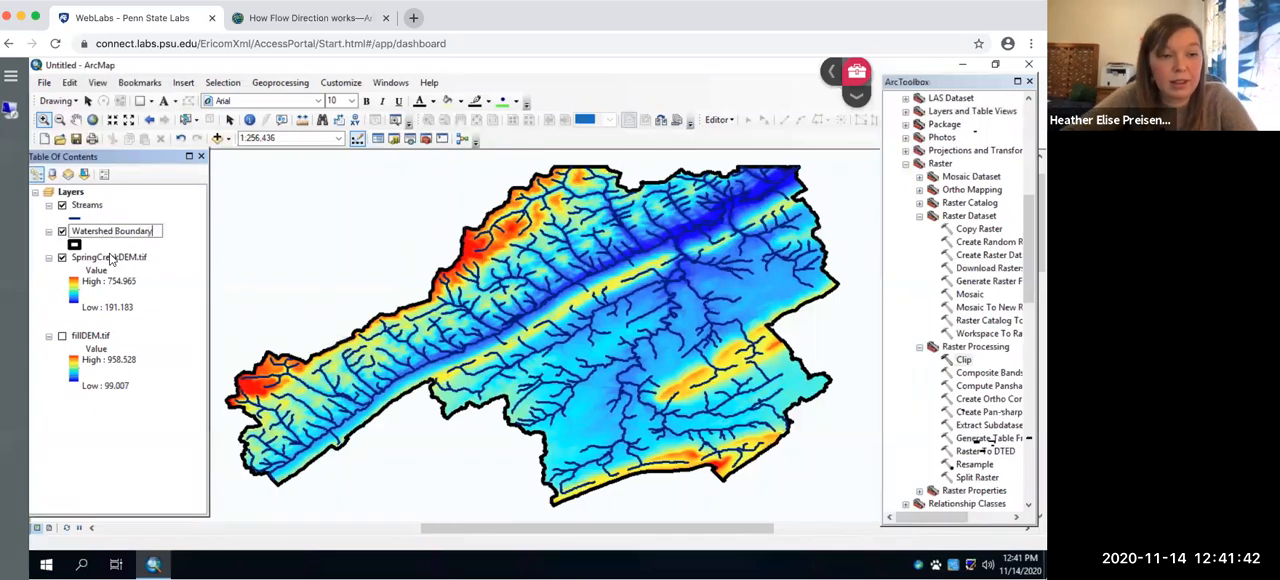
pyautogui.press('Return')
# - Rename the SpringCreekDEM.tif layer as Elevations (ft)
pyautogui.click(132, 259)
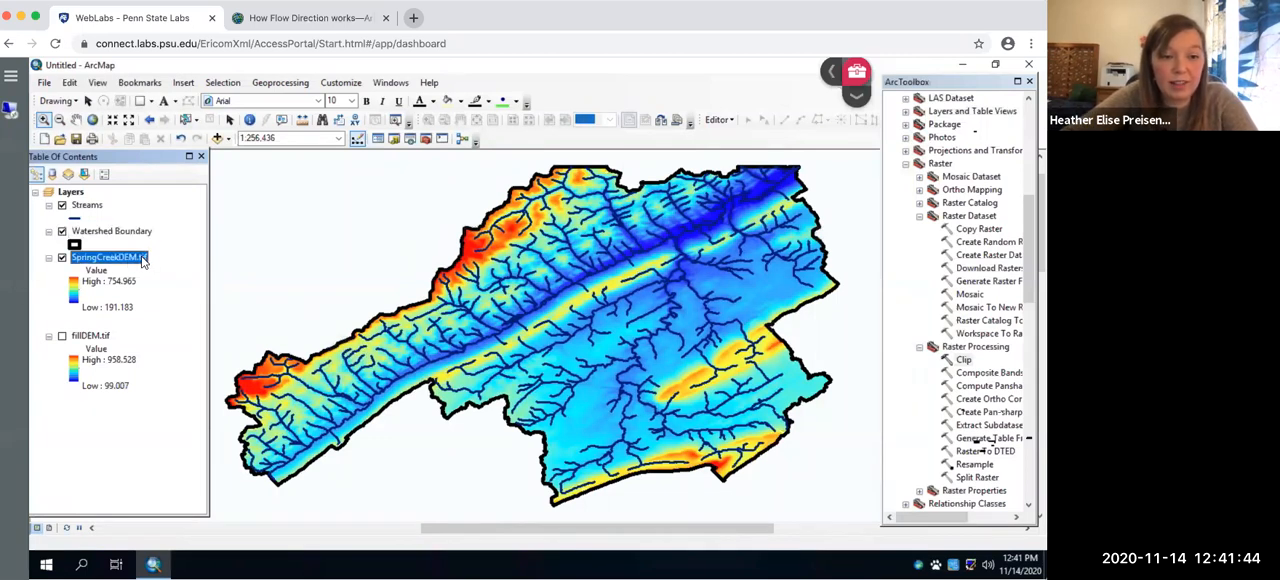
pyautogui.click(143, 259)
pyautogui.write('Elevation')
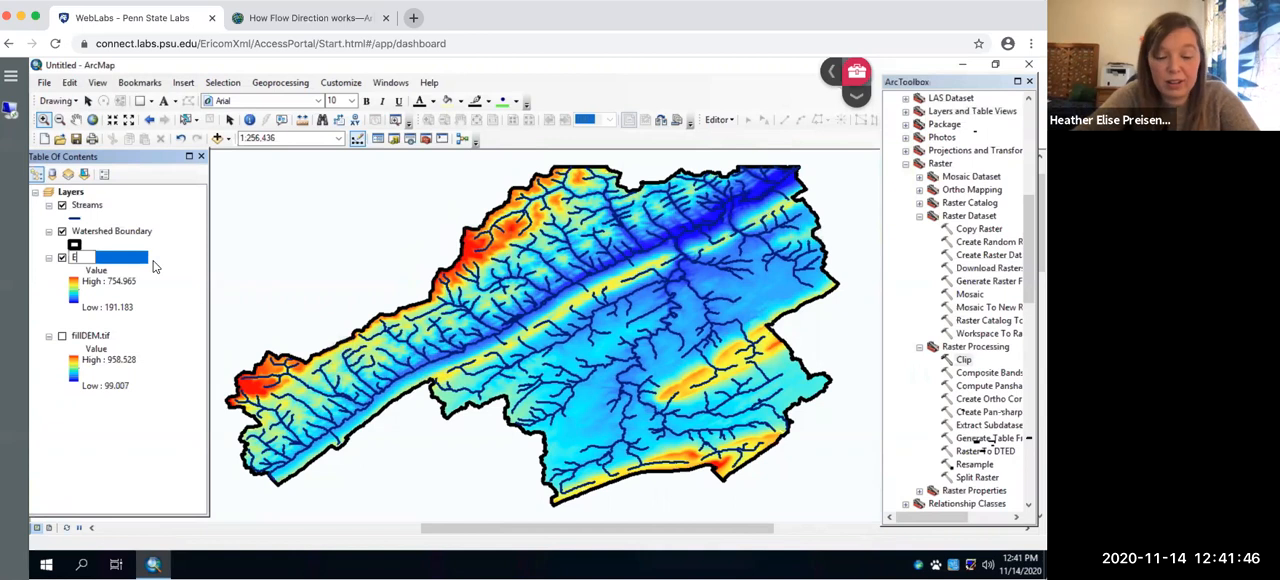
pyautogui.press('Return')
pyautogui.write('s (ft)')
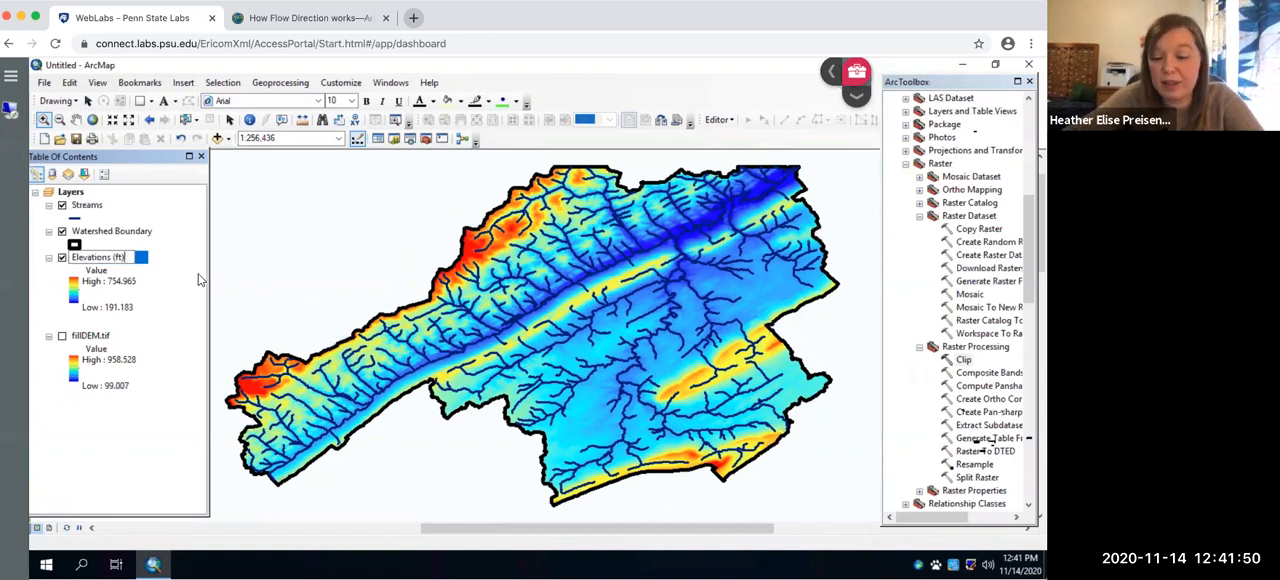
pyautogui.press('Return')
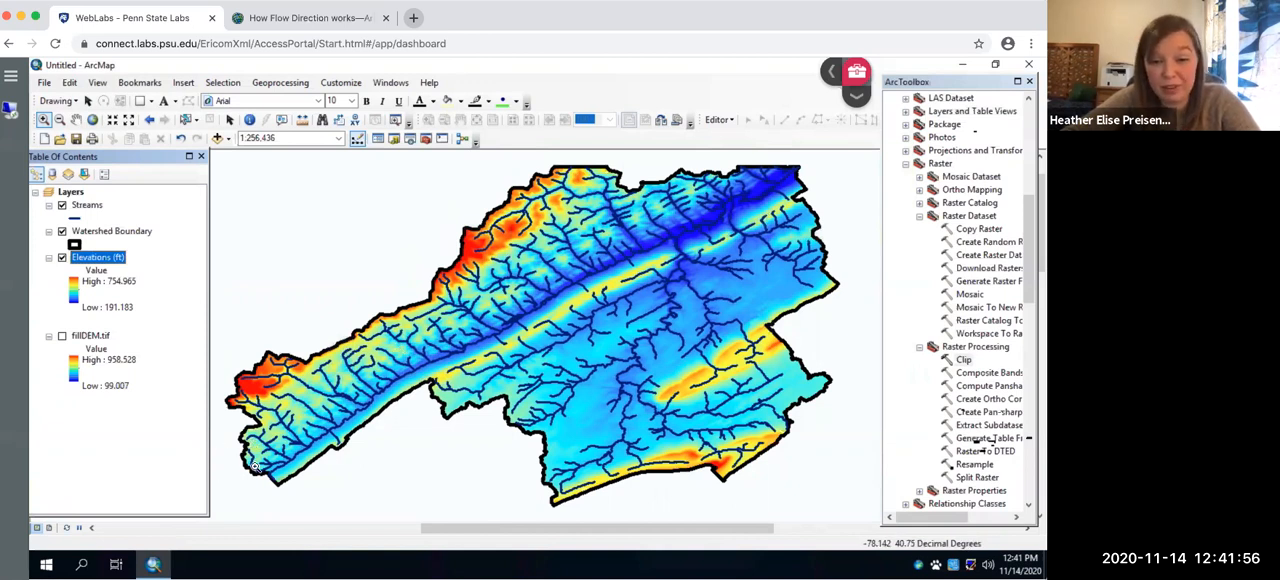
# - Switch to the page layout and apply the LetterLandscape.mxd template from the Traditional Layouts
pyautogui.click(49, 529)
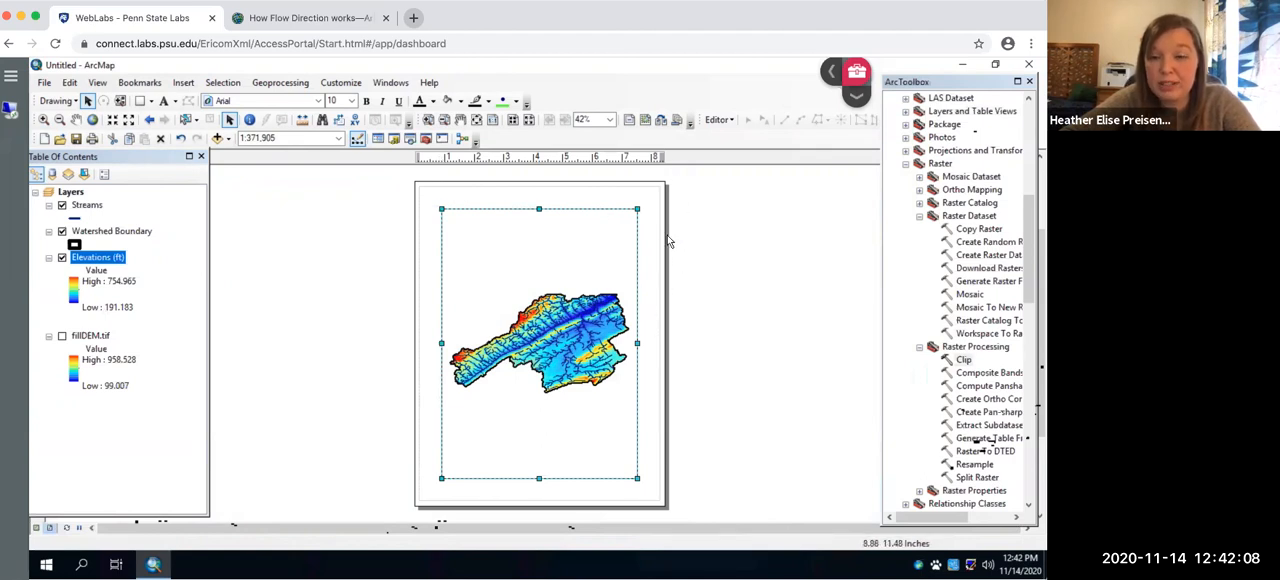
pyautogui.click(660, 117)
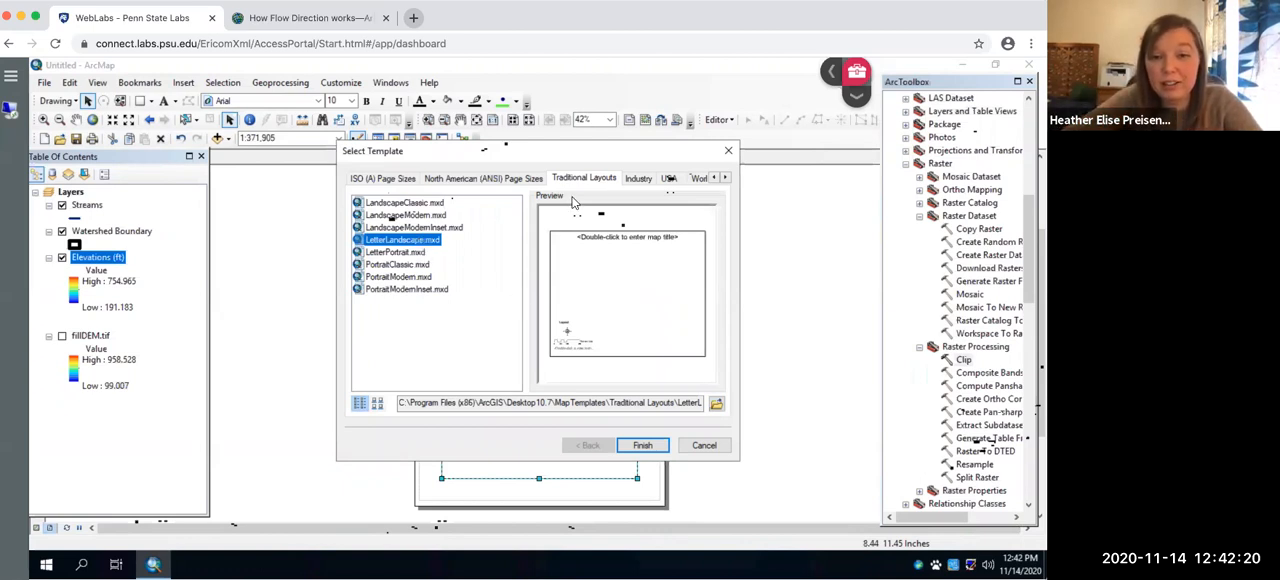
pyautogui.click(642, 445)
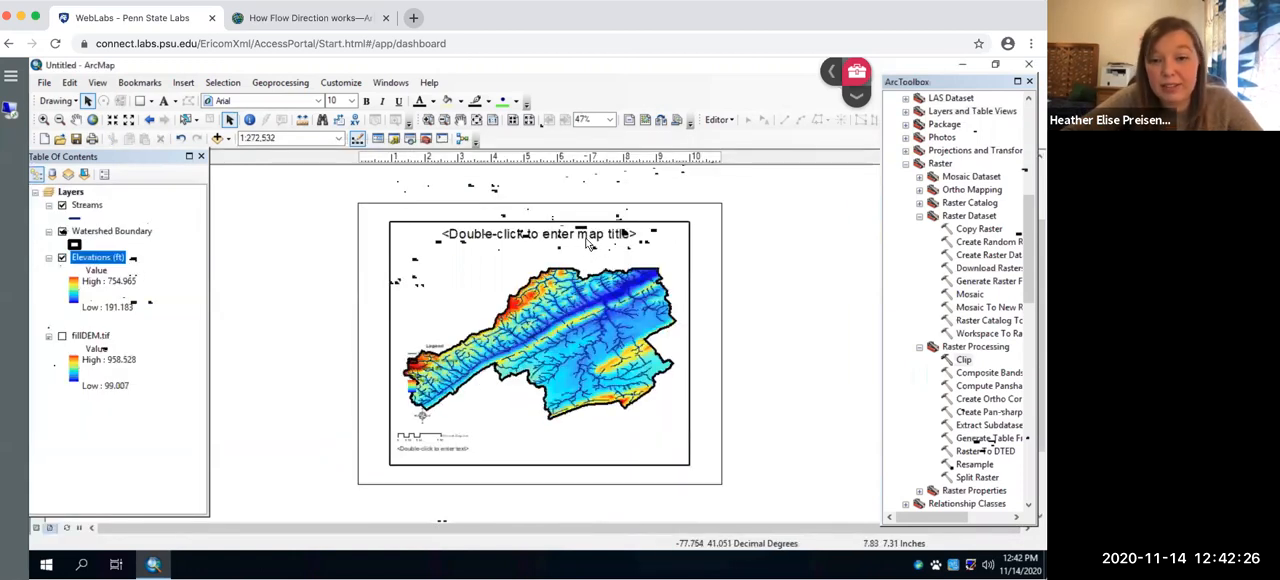
# - Move the legend into the empty upper-left corner of the map frame, beneath the title, and enlarge it
pyautogui.click(446, 346)
pyautogui.moveTo(446, 348); pyautogui.dragTo(431, 264)
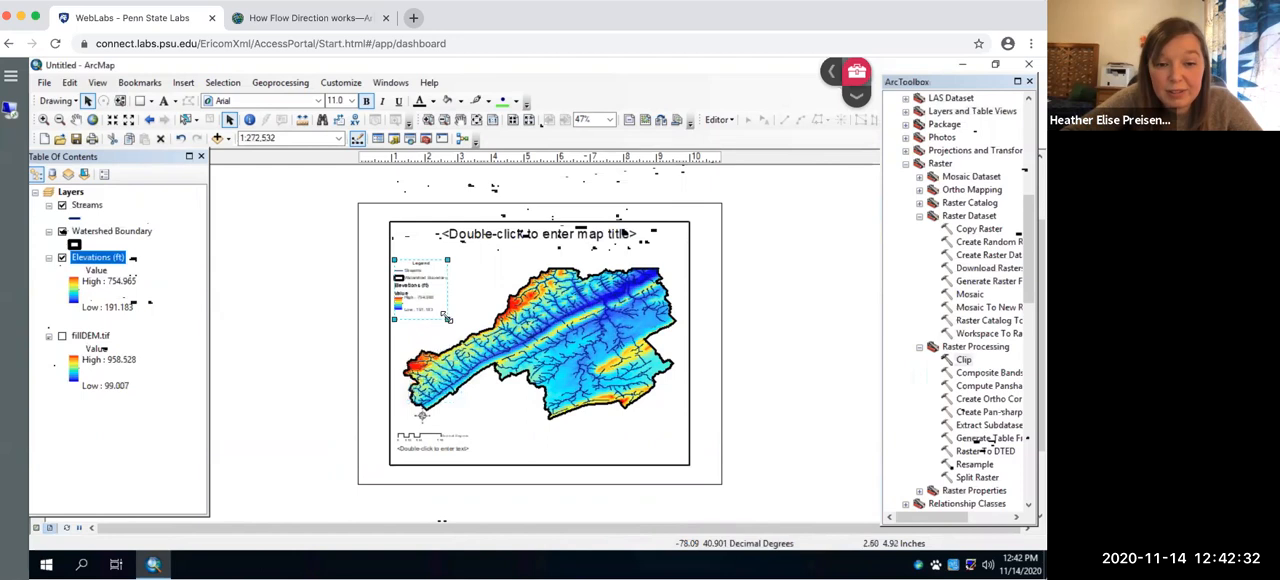
pyautogui.moveTo(452, 342); pyautogui.dragTo(464, 356)
pyautogui.moveTo(466, 256); pyautogui.dragTo(471, 249)
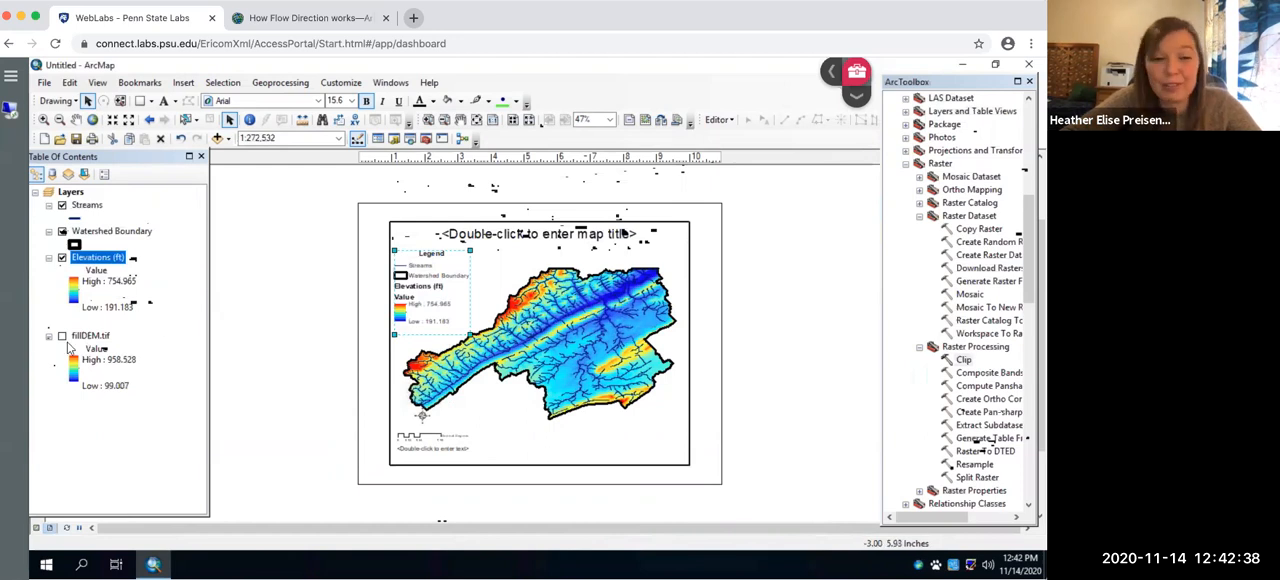
# - Replace the placeholder map title with Spring Creek Elevation Map
pyautogui.click(620, 236)
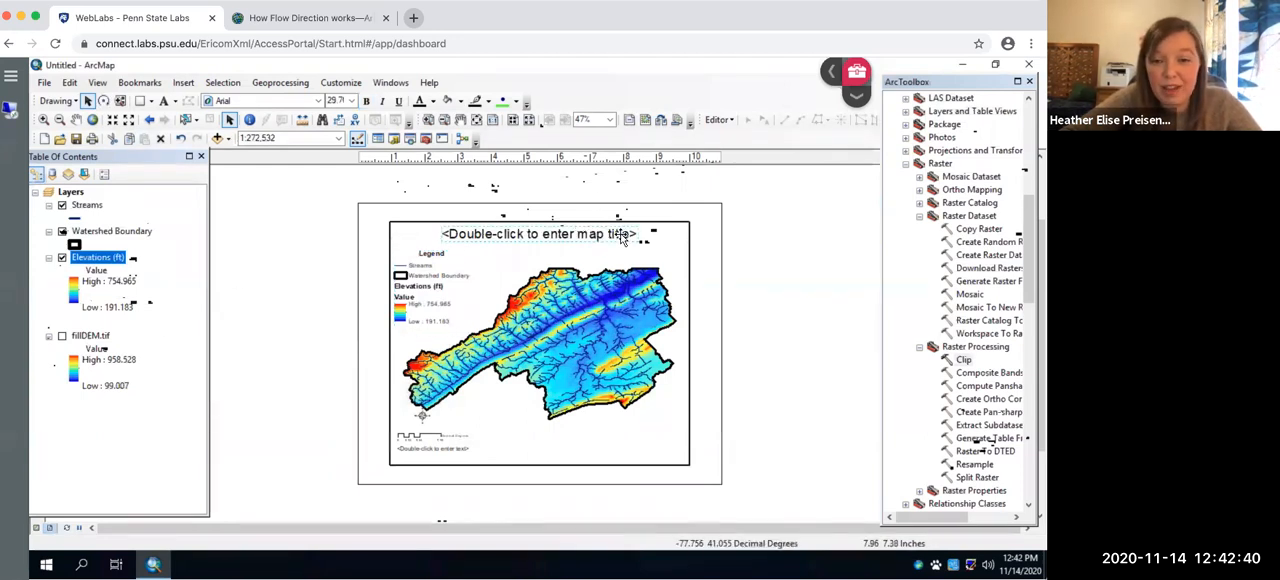
pyautogui.doubleClick(620, 236)
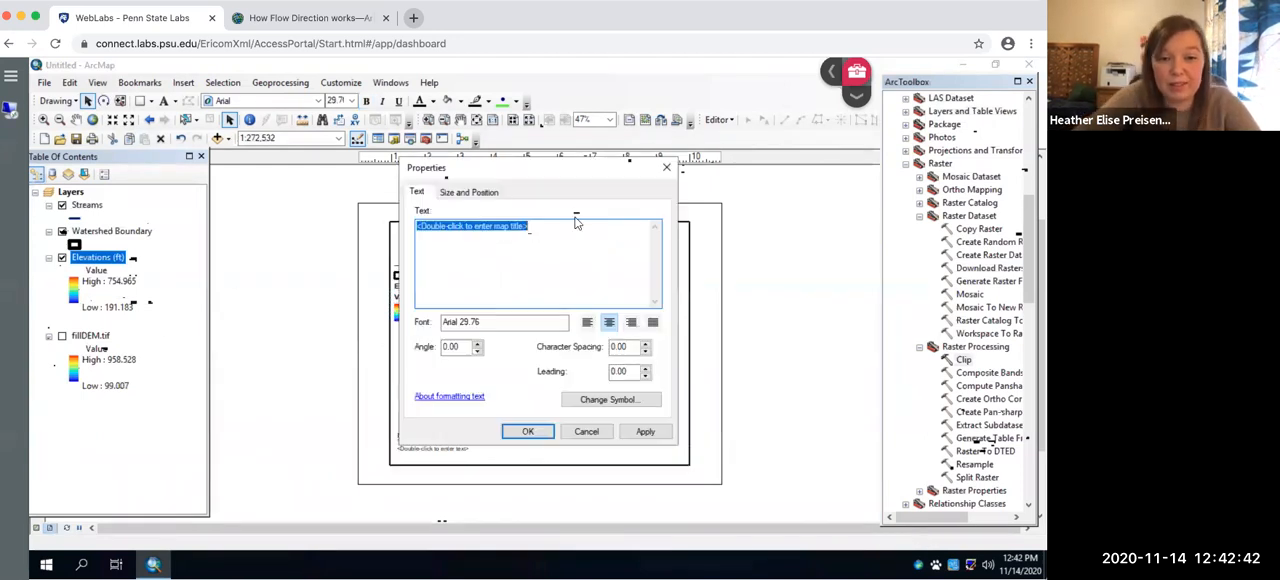
pyautogui.write('Spring Creek Elevation Map')
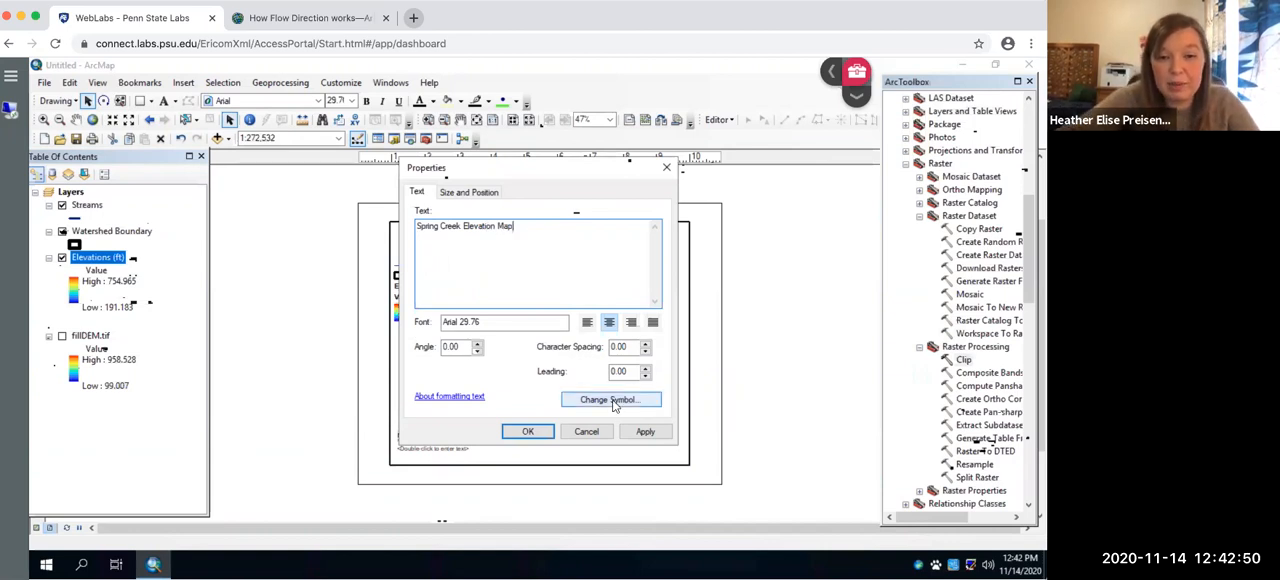
pyautogui.click(530, 434)
# - Move the north arrow to the map frame's upper-right corner and place the scale bar, enlarged, in its lower-right area
pyautogui.click(424, 418)
pyautogui.moveTo(640, 350); pyautogui.dragTo(674, 235)
pyautogui.click(440, 437)
pyautogui.click(450, 438)
pyautogui.click(448, 437)
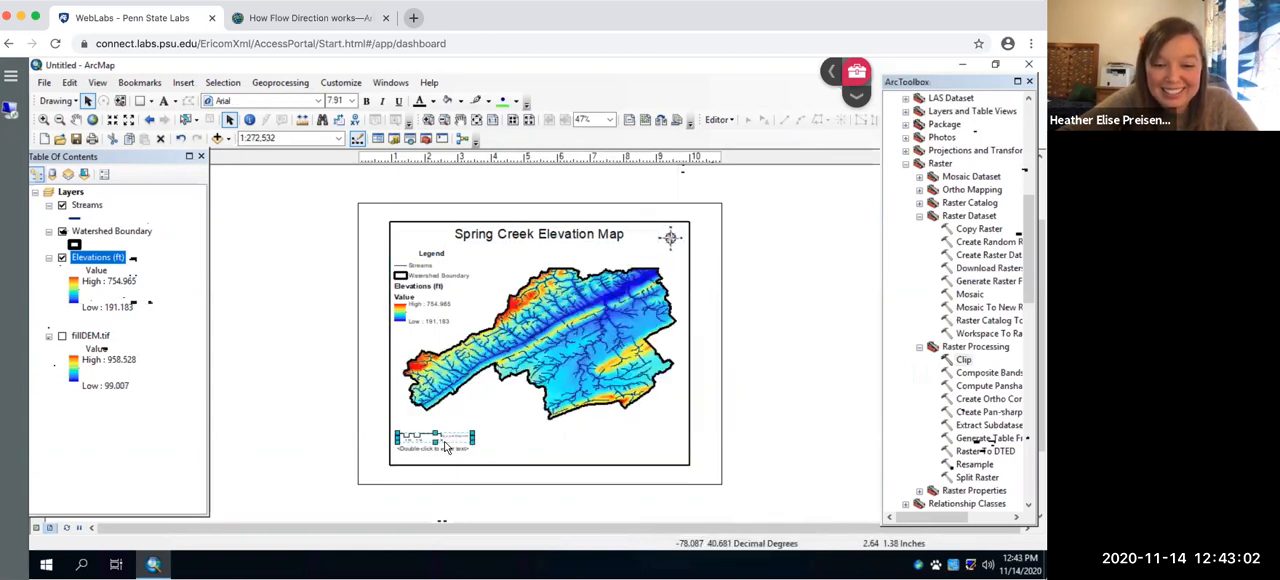
pyautogui.moveTo(446, 444); pyautogui.dragTo(676, 440)
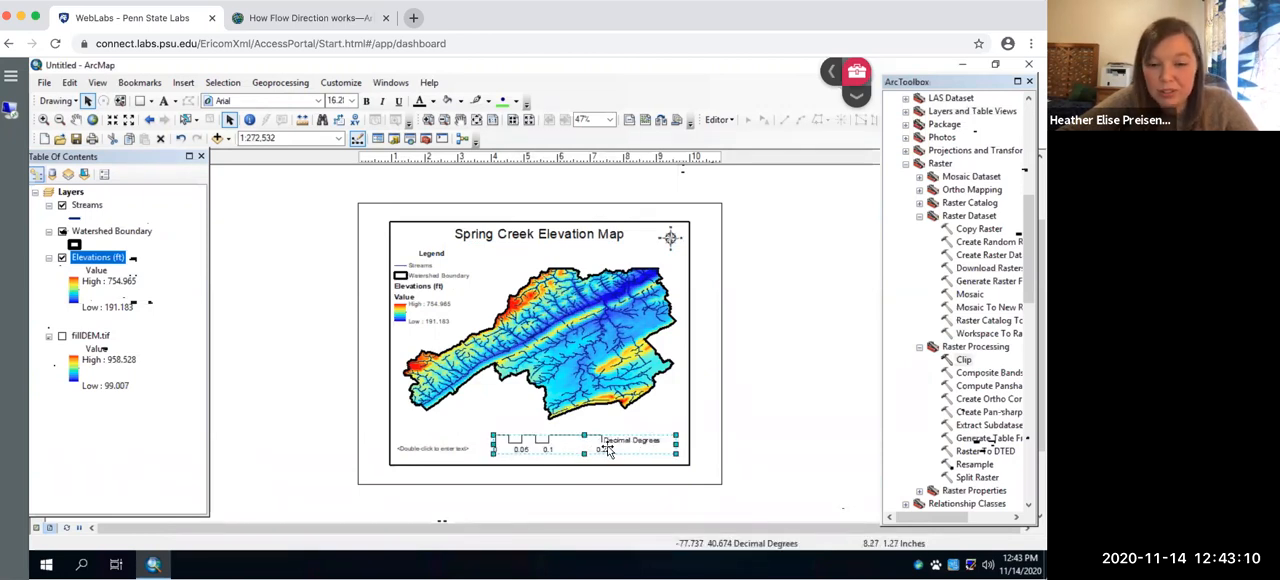
# - Set the scale bar's division units to Miles and change its style to an alternating scale bar
pyautogui.click(604, 445)
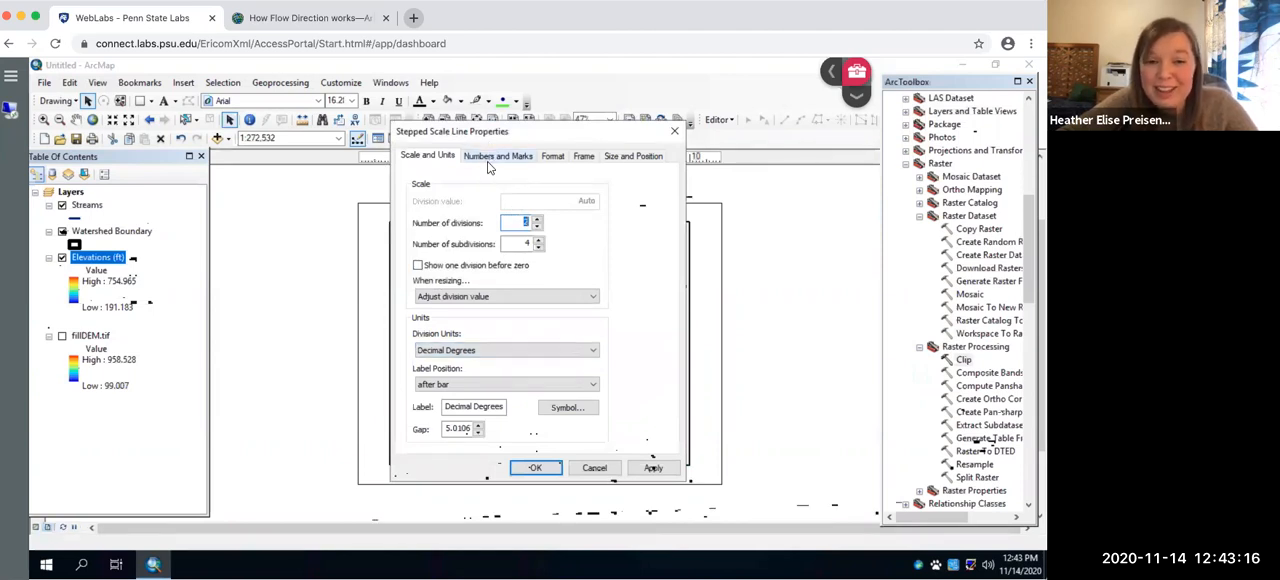
pyautogui.click(494, 350)
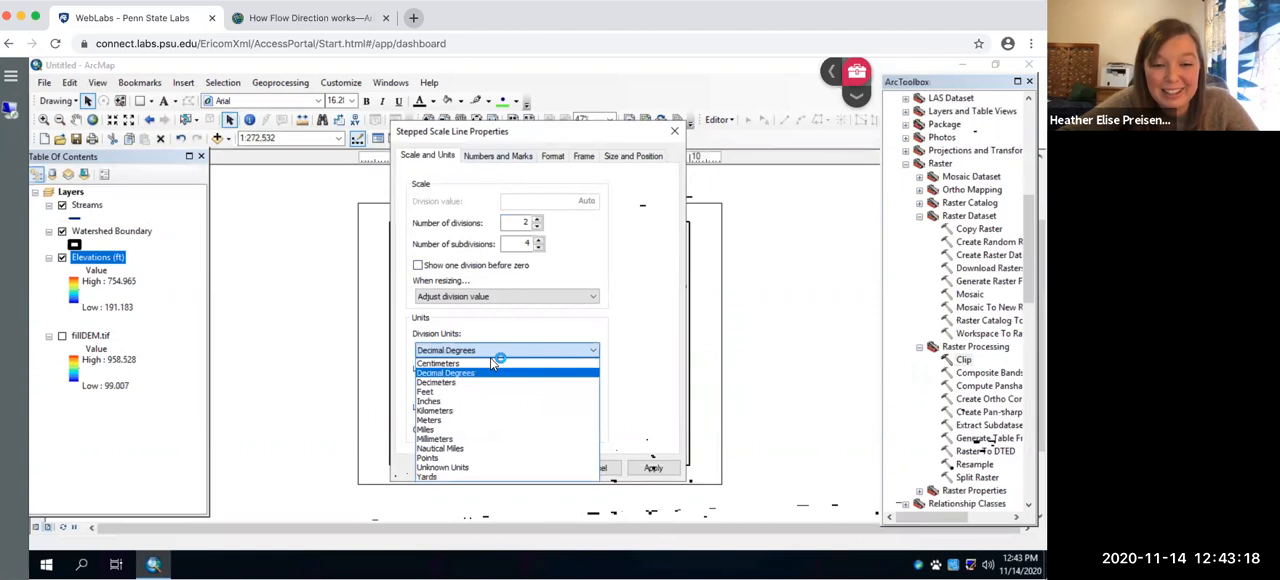
pyautogui.click(462, 428)
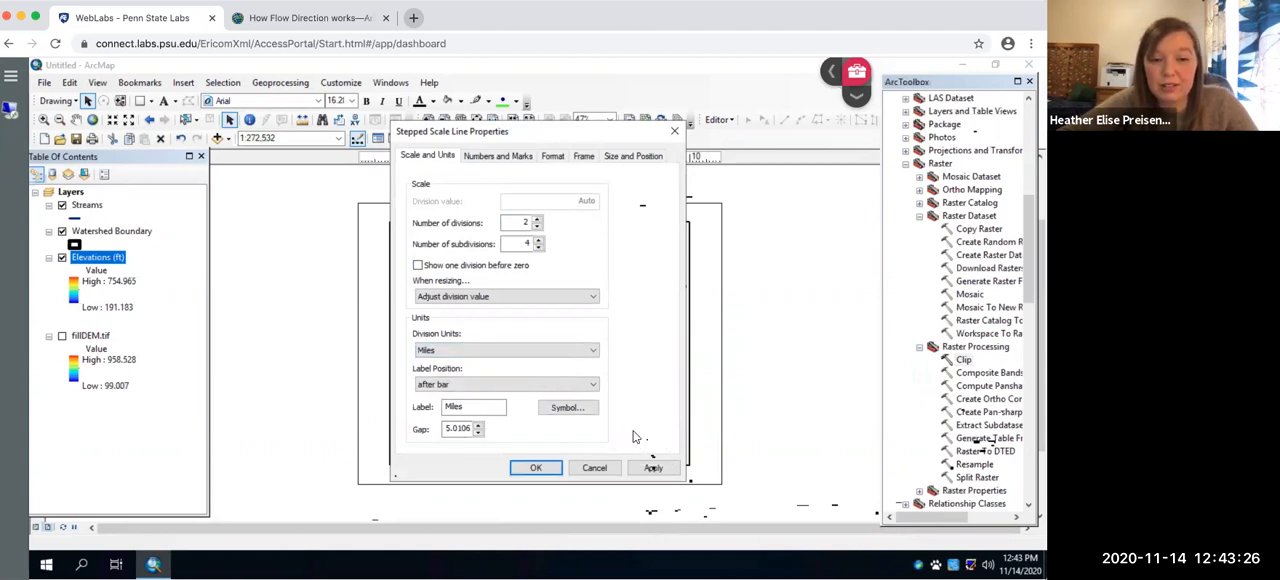
pyautogui.click(500, 158)
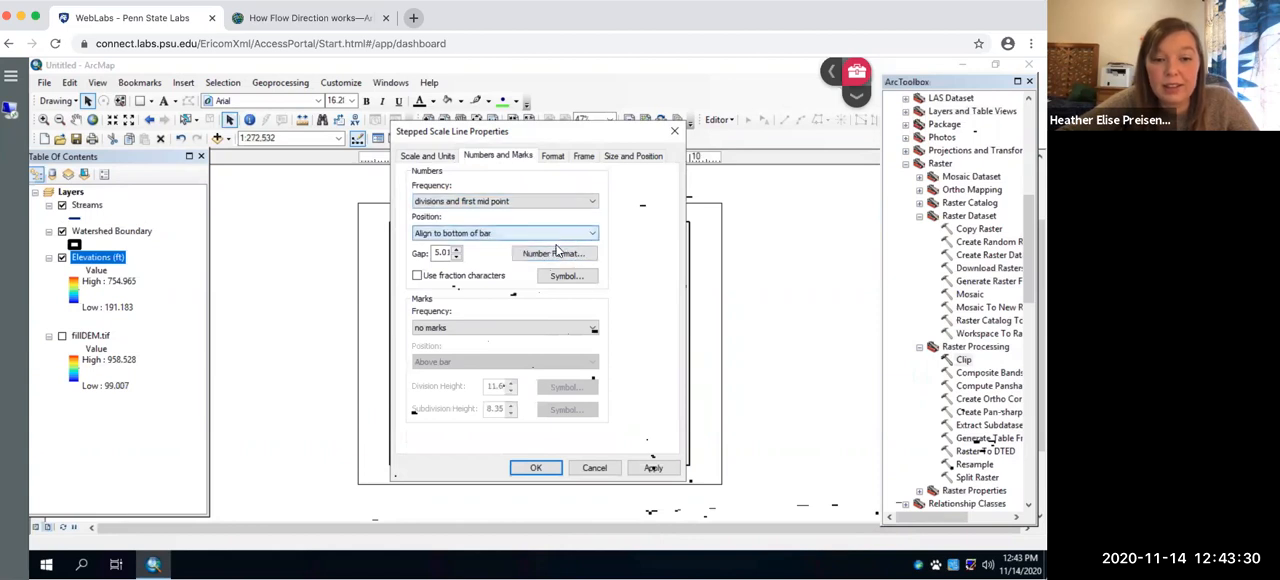
pyautogui.click(553, 157)
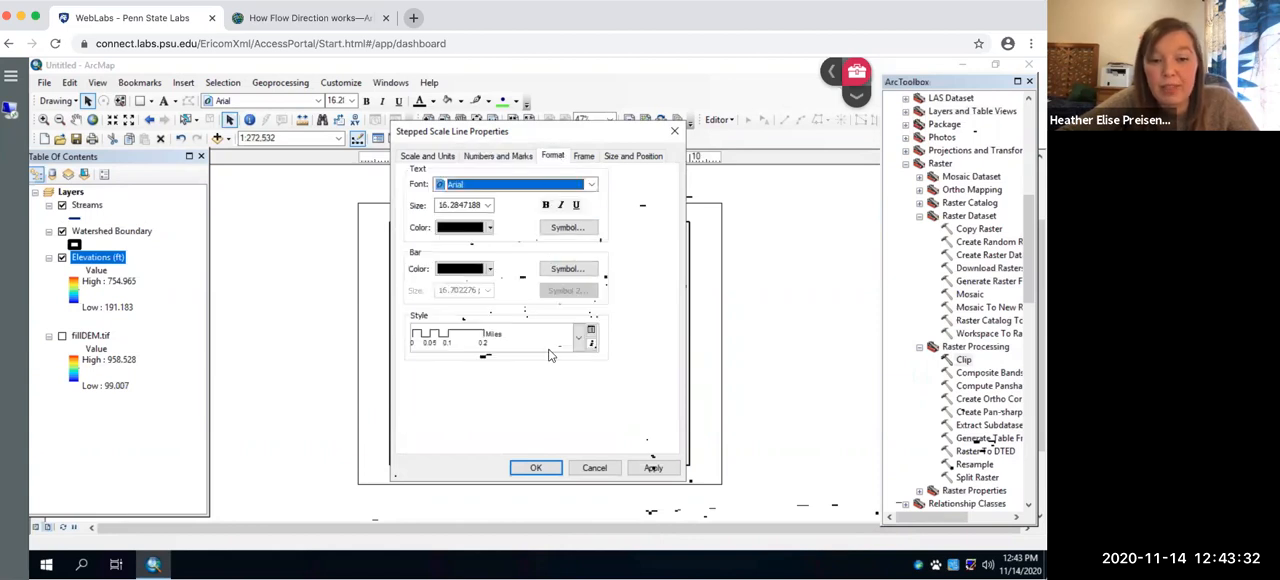
pyautogui.click(578, 340)
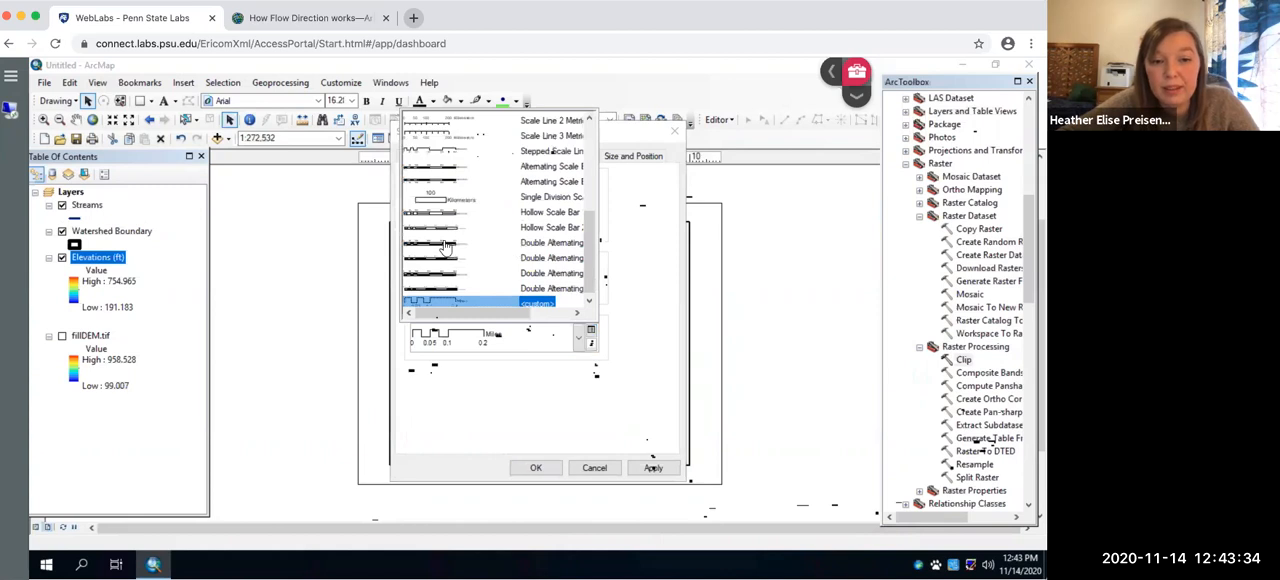
pyautogui.click(443, 155)
pyautogui.click(653, 468)
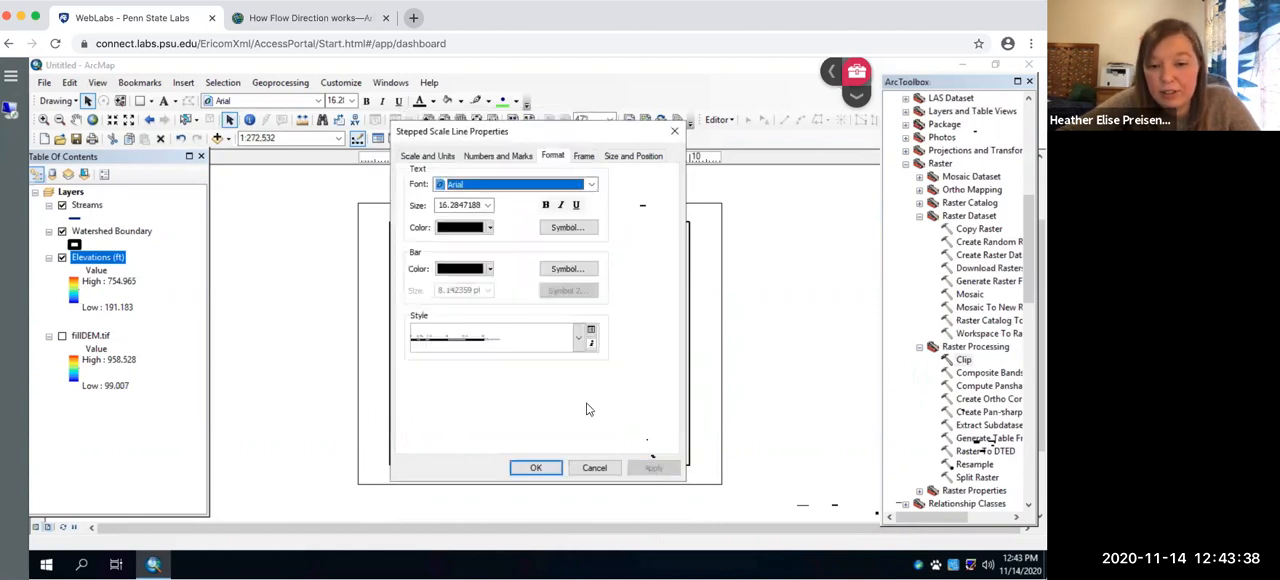
# - Set the division units of the restyled alternating scale bar back to Miles and apply the change
pyautogui.moveTo(492, 133); pyautogui.dragTo(302, 133)
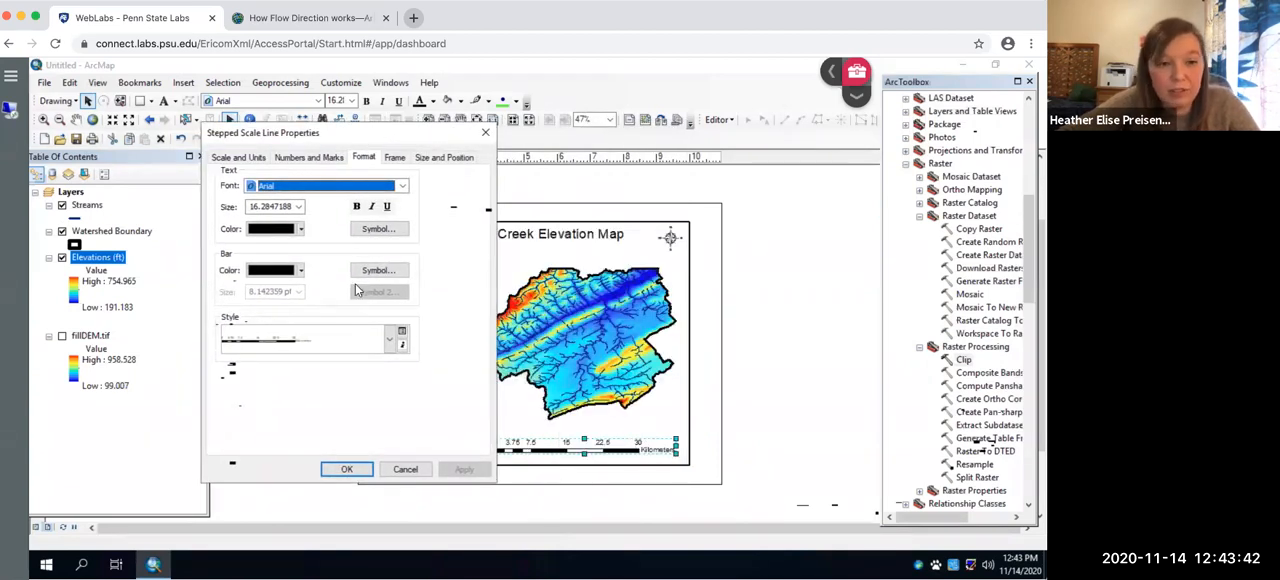
pyautogui.click(233, 163)
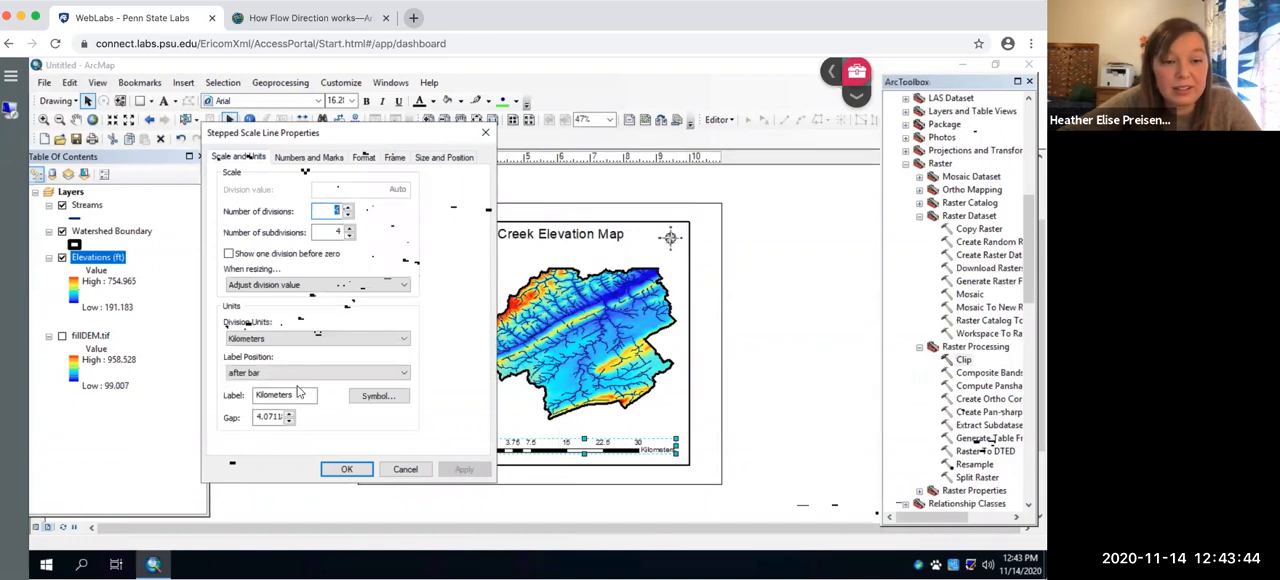
pyautogui.click(296, 338)
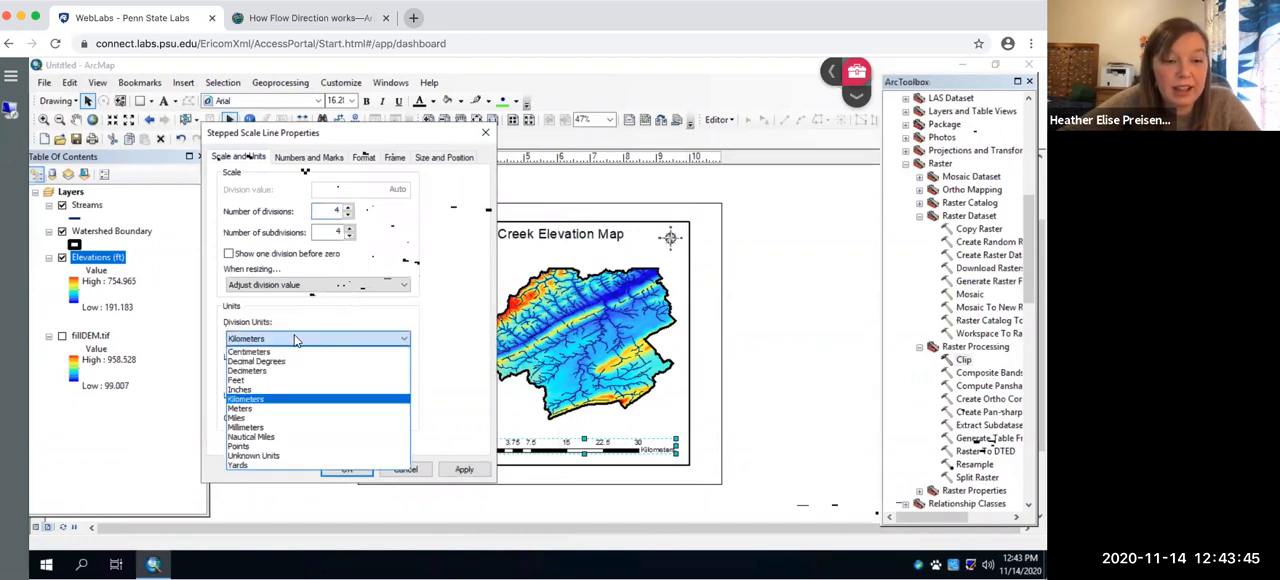
pyautogui.click(255, 418)
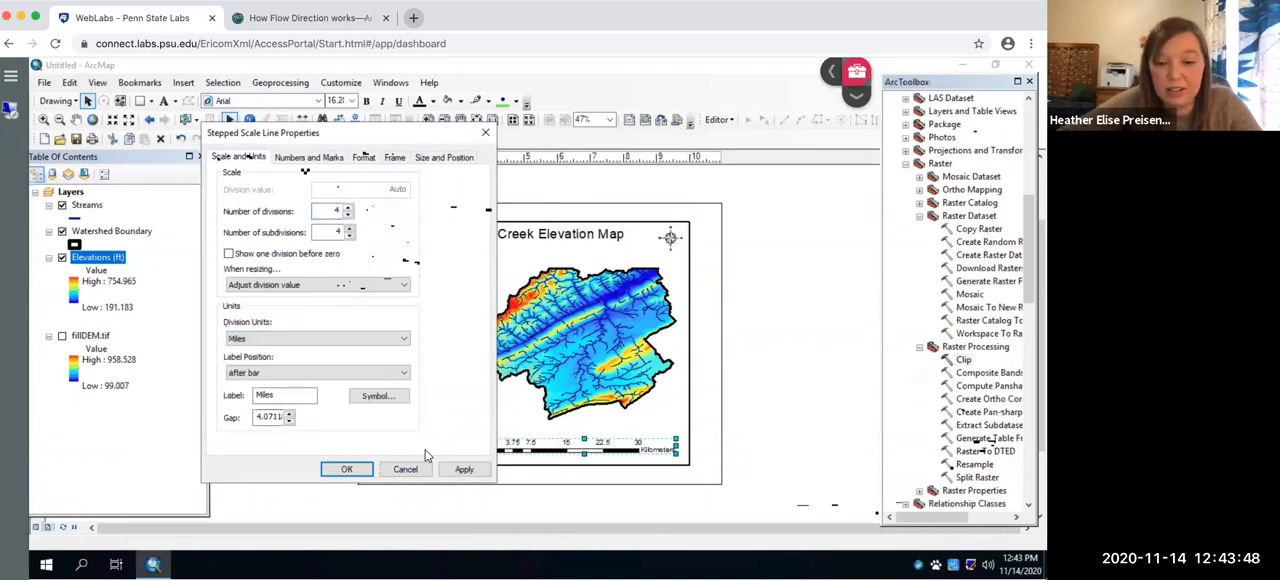
pyautogui.click(464, 469)
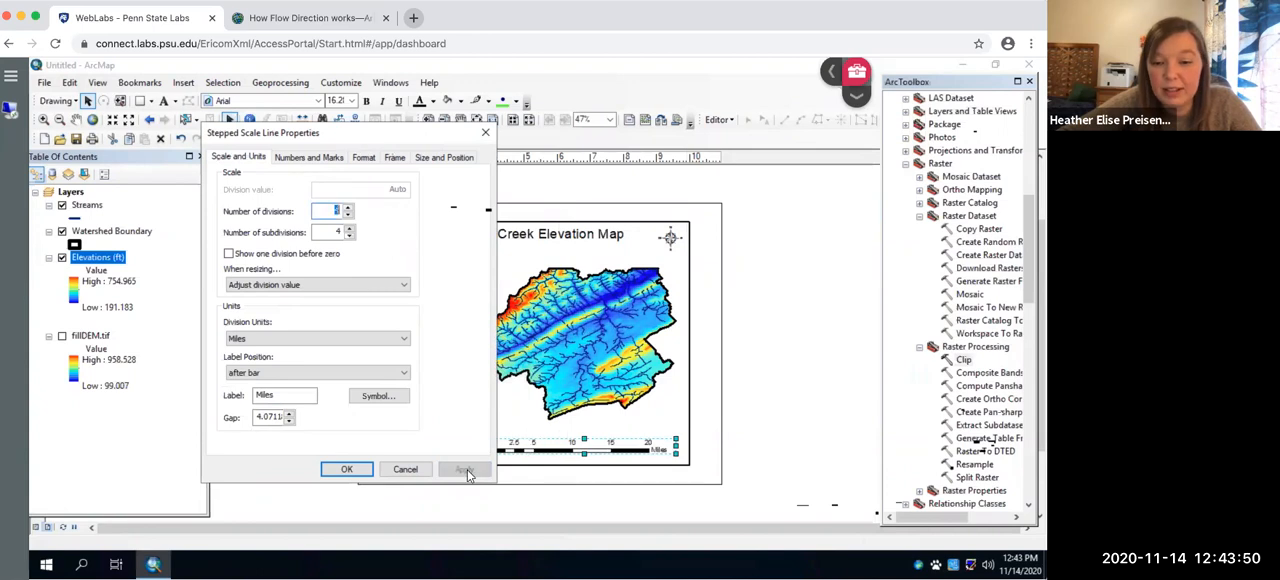
pyautogui.click(346, 469)
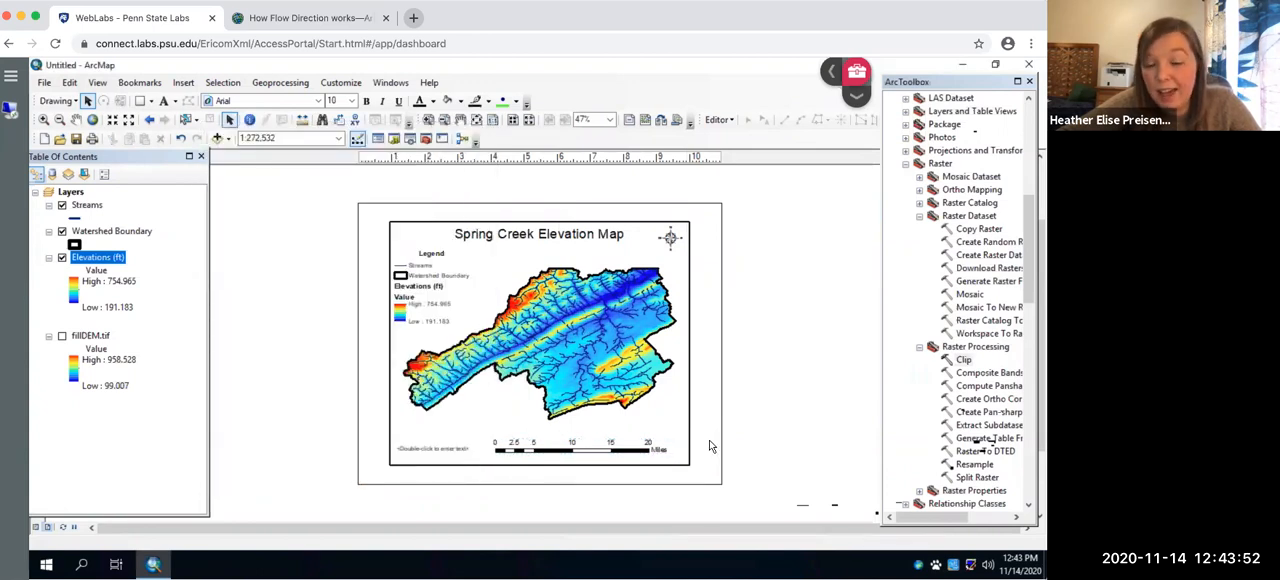
# - Replace the placeholder text beside the scale bar with the map author's full name
pyautogui.click(612, 120)
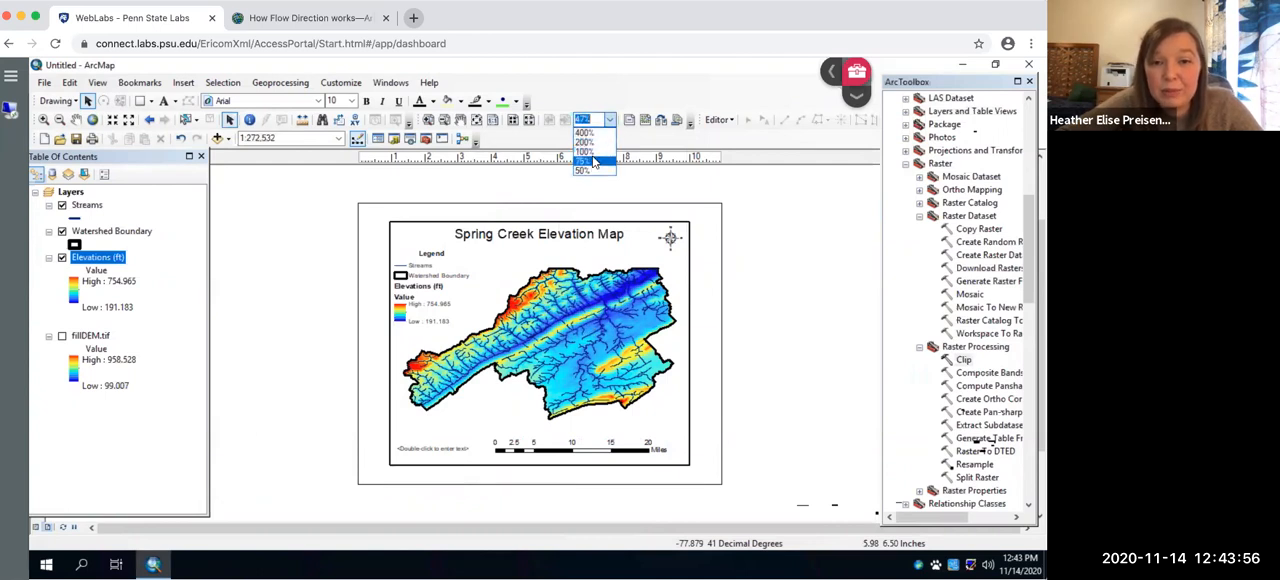
pyautogui.click(592, 153)
pyautogui.click(610, 120)
pyautogui.click(588, 163)
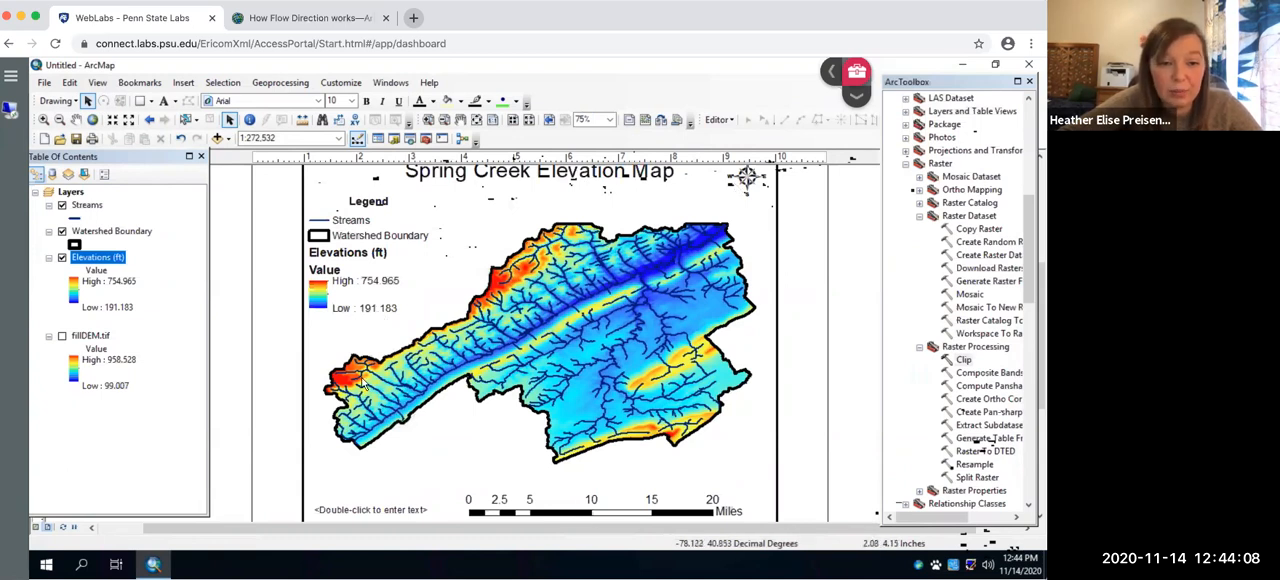
pyautogui.click(386, 511)
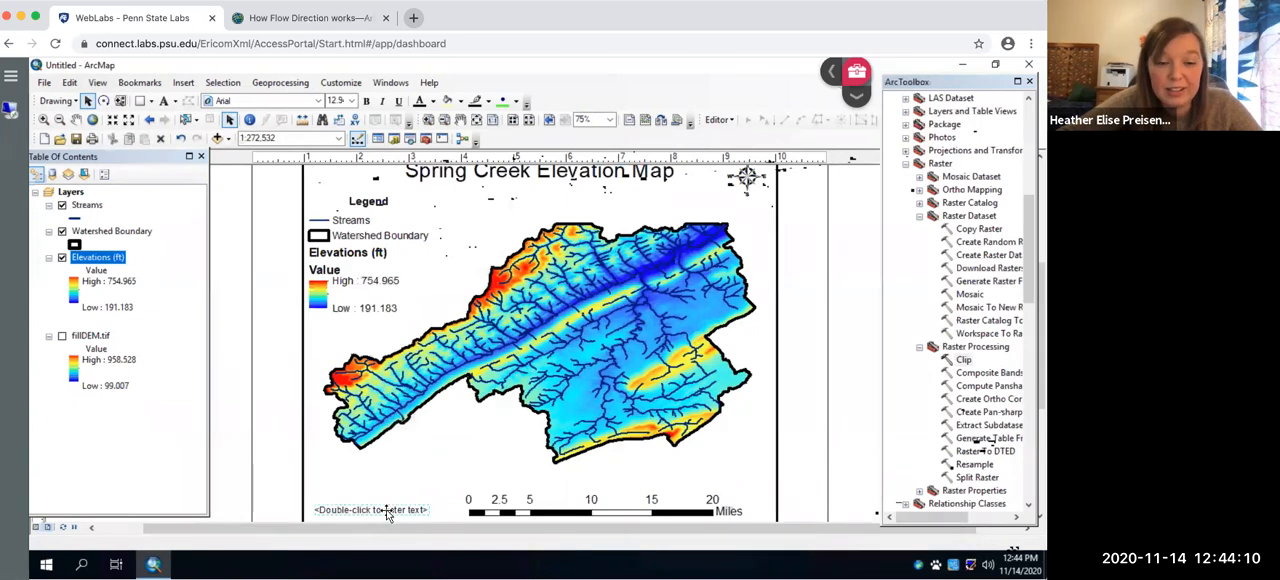
pyautogui.doubleClick(389, 511)
pyautogui.write('Heather Pre')
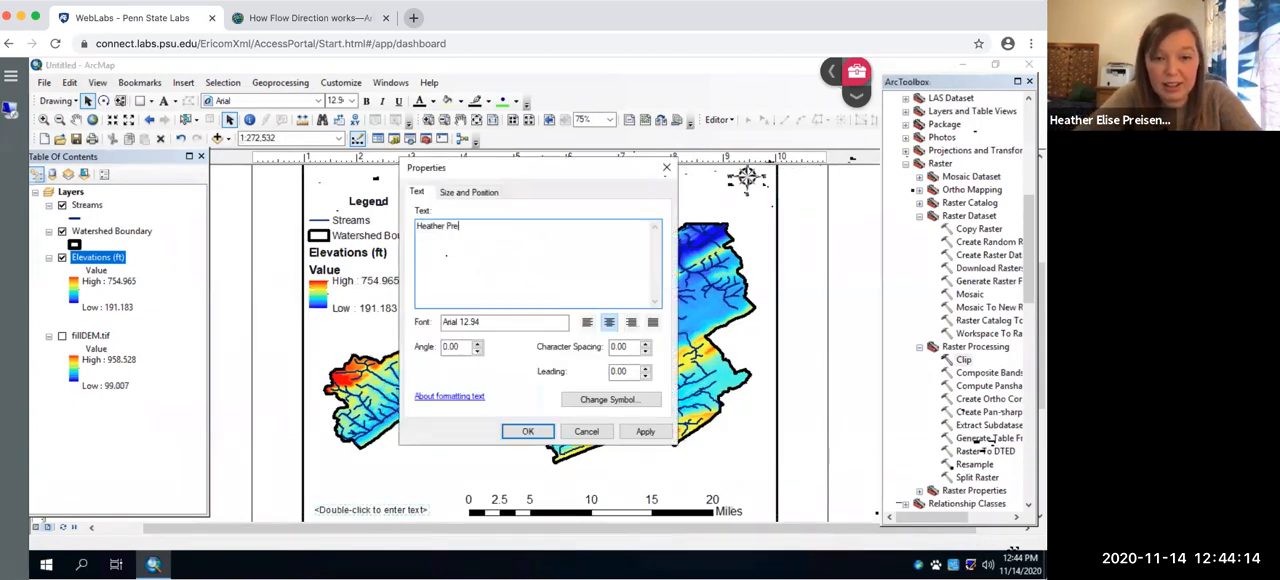
pyautogui.write('isendanz')
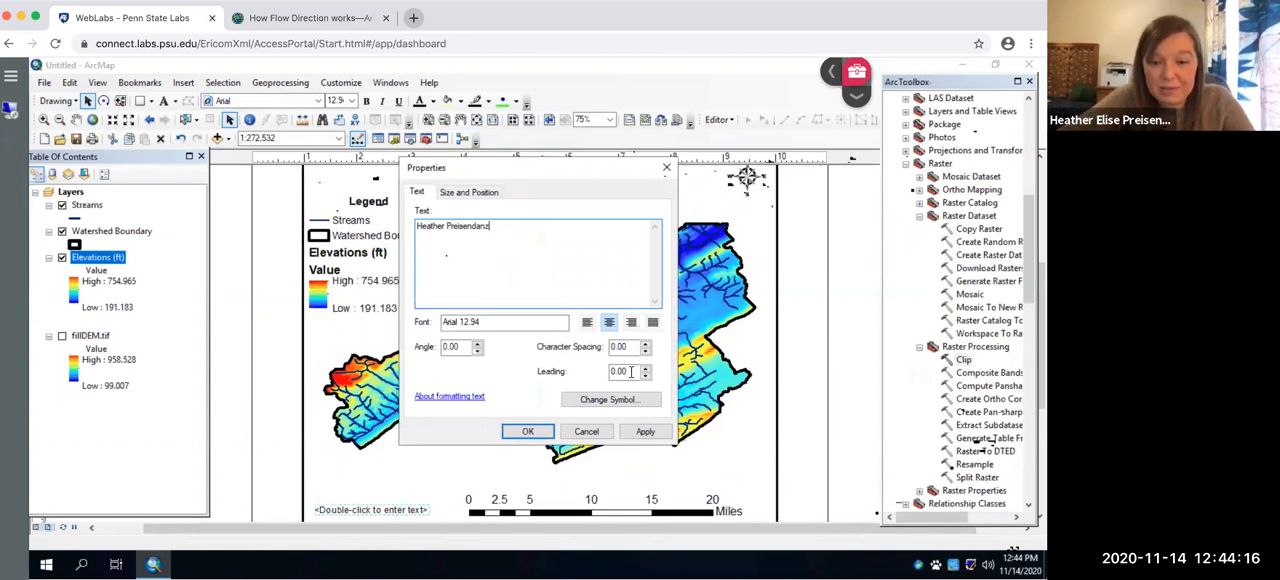
pyautogui.click(645, 431)
pyautogui.click(531, 432)
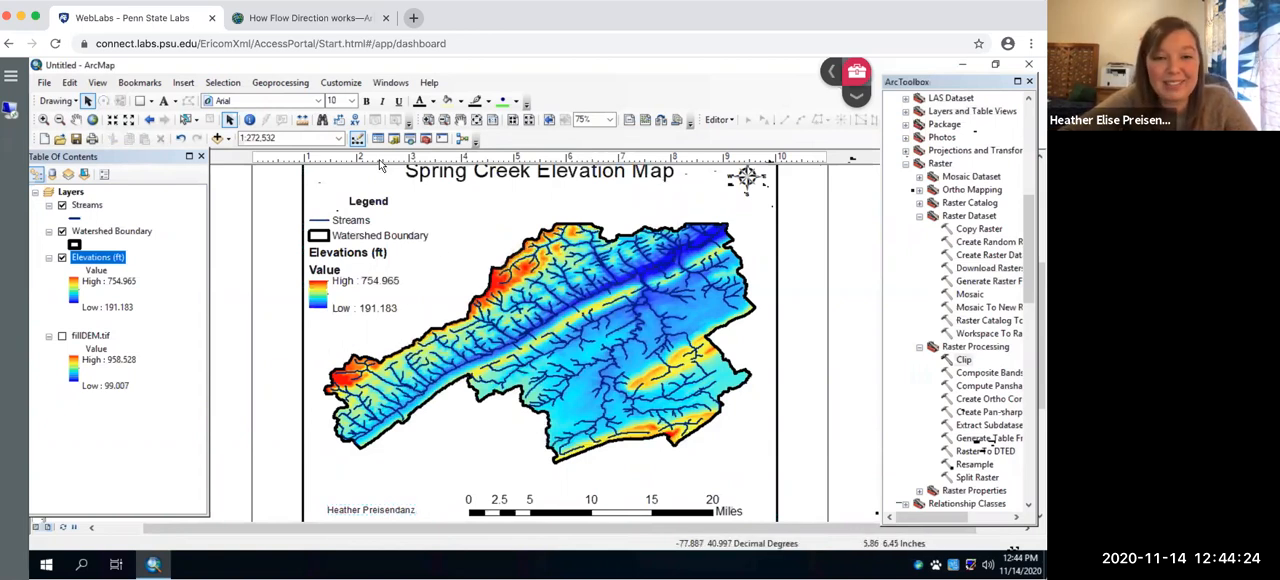
# - Export the finished layout to the For GIS Exam folder as a TIFF file named SpringCreekMap
pyautogui.click(609, 119)
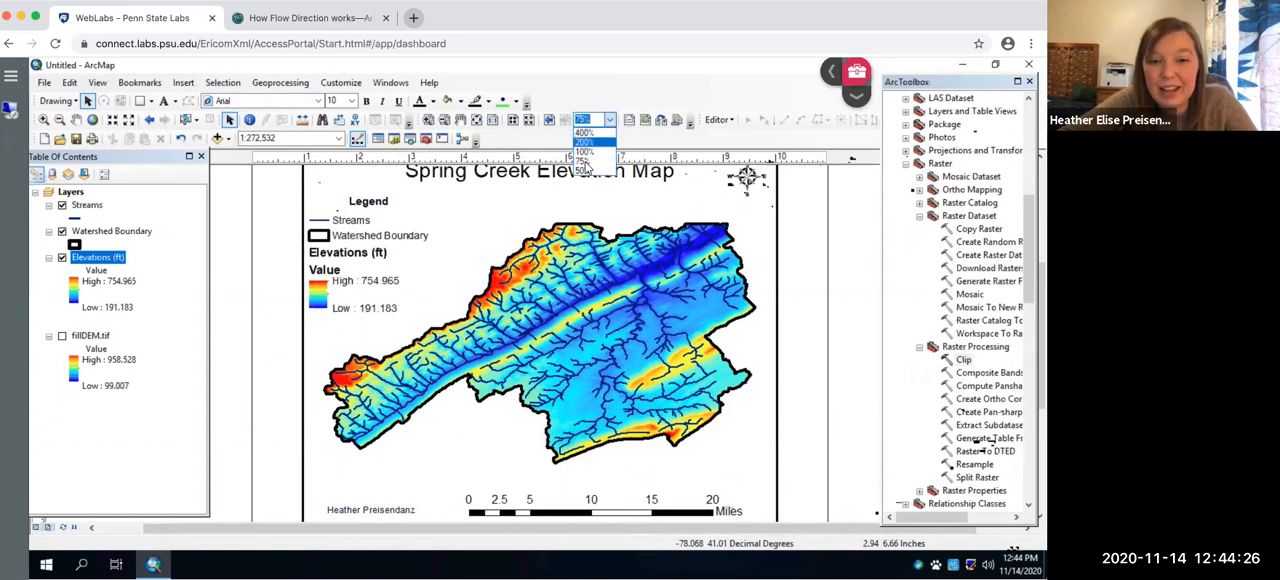
pyautogui.click(585, 170)
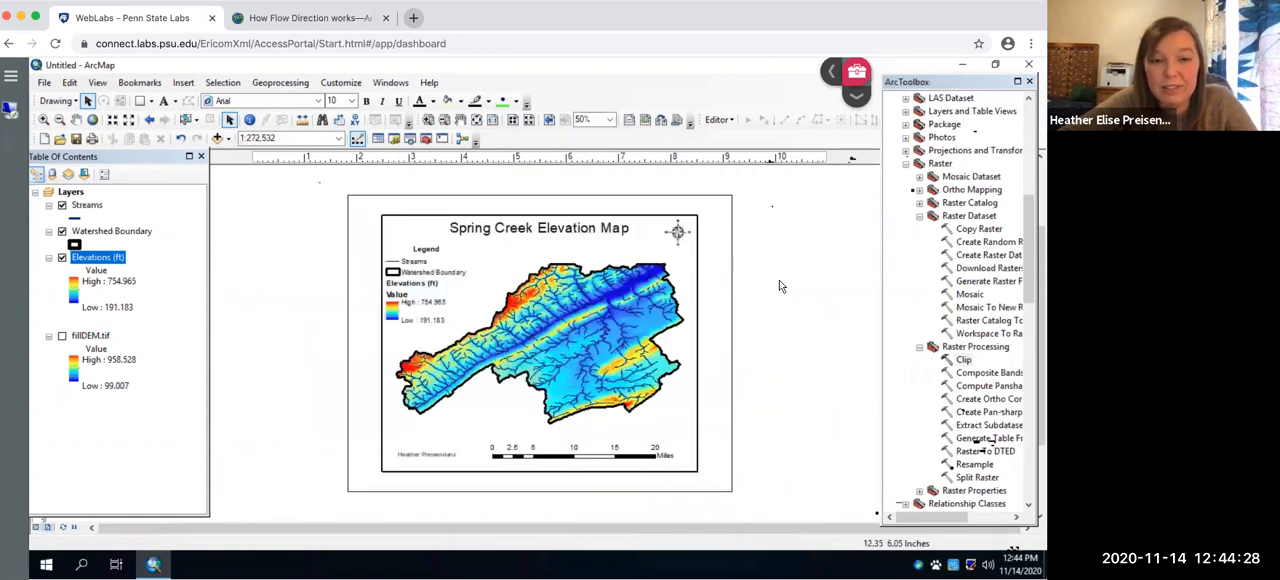
pyautogui.click(44, 84)
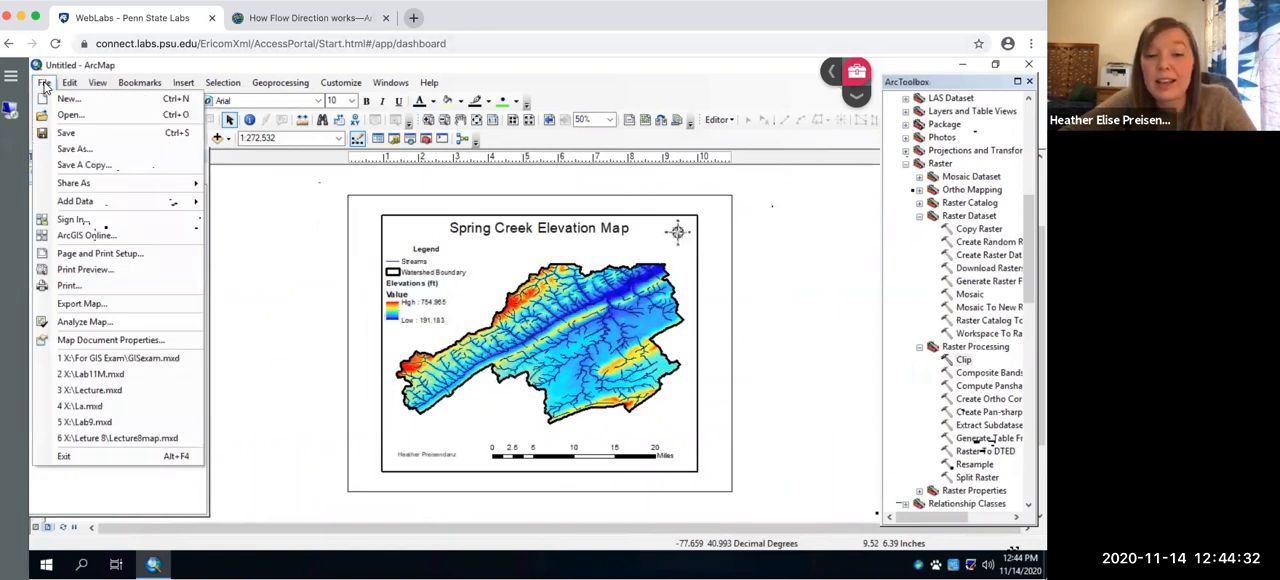
pyautogui.click(88, 305)
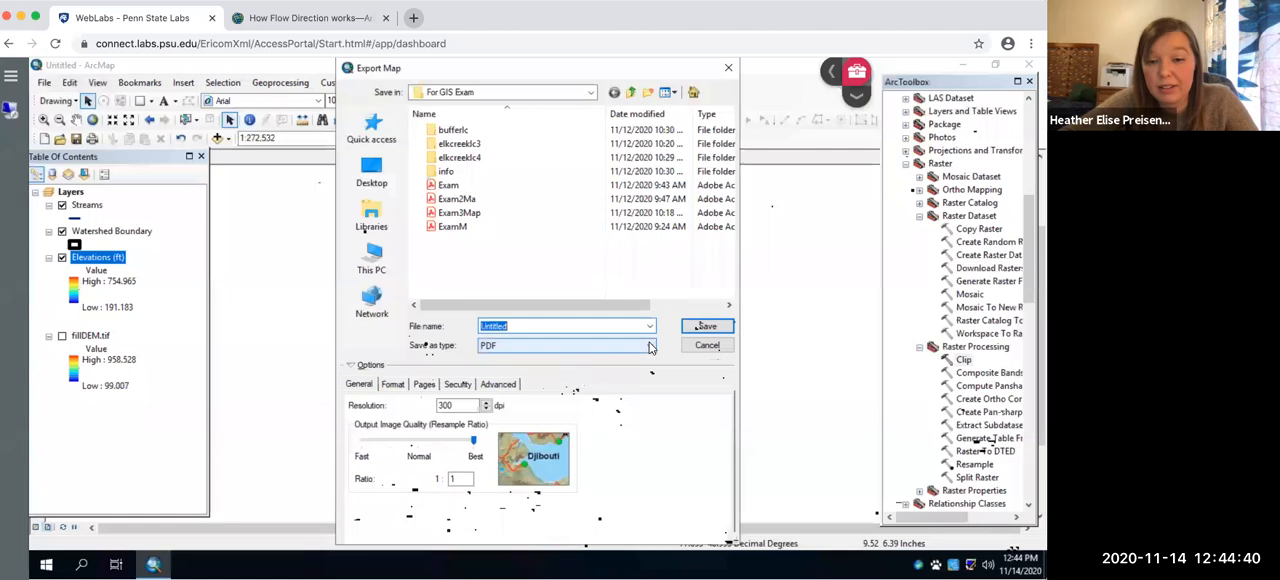
pyautogui.click(648, 345)
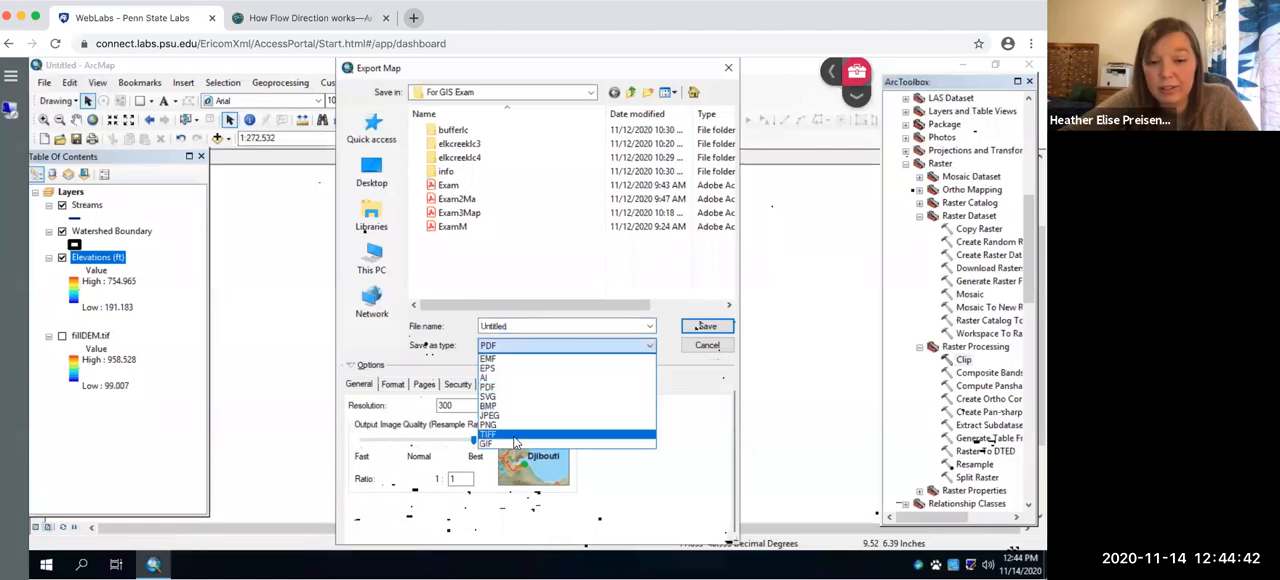
pyautogui.click(513, 438)
pyautogui.doubleClick(563, 325)
pyautogui.write('S')
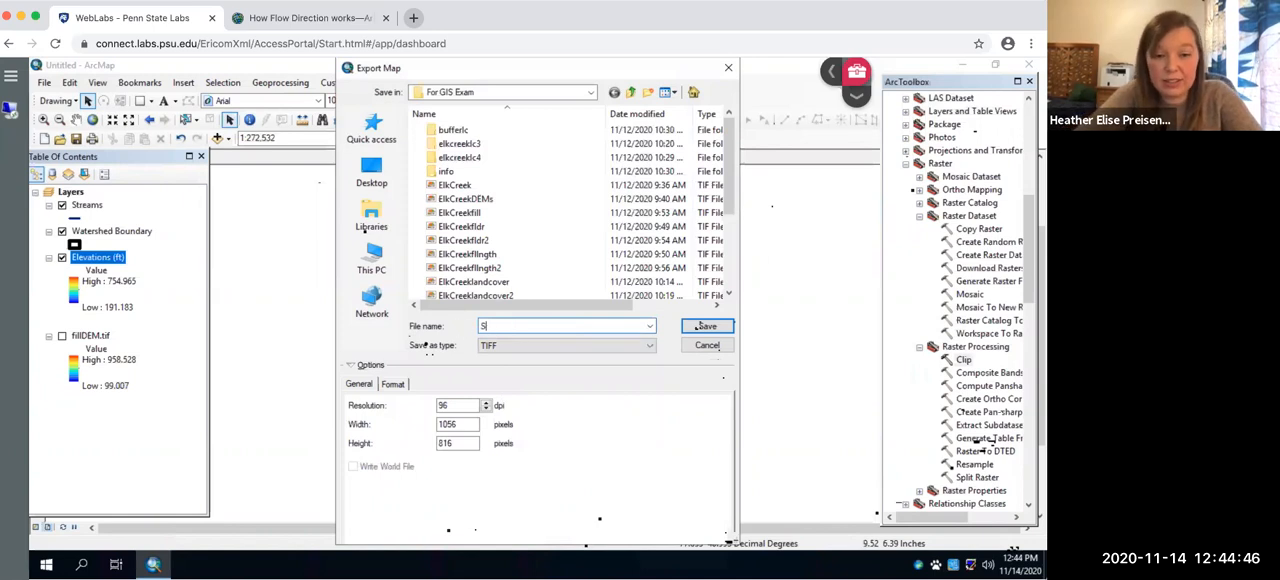
pyautogui.write('prin')
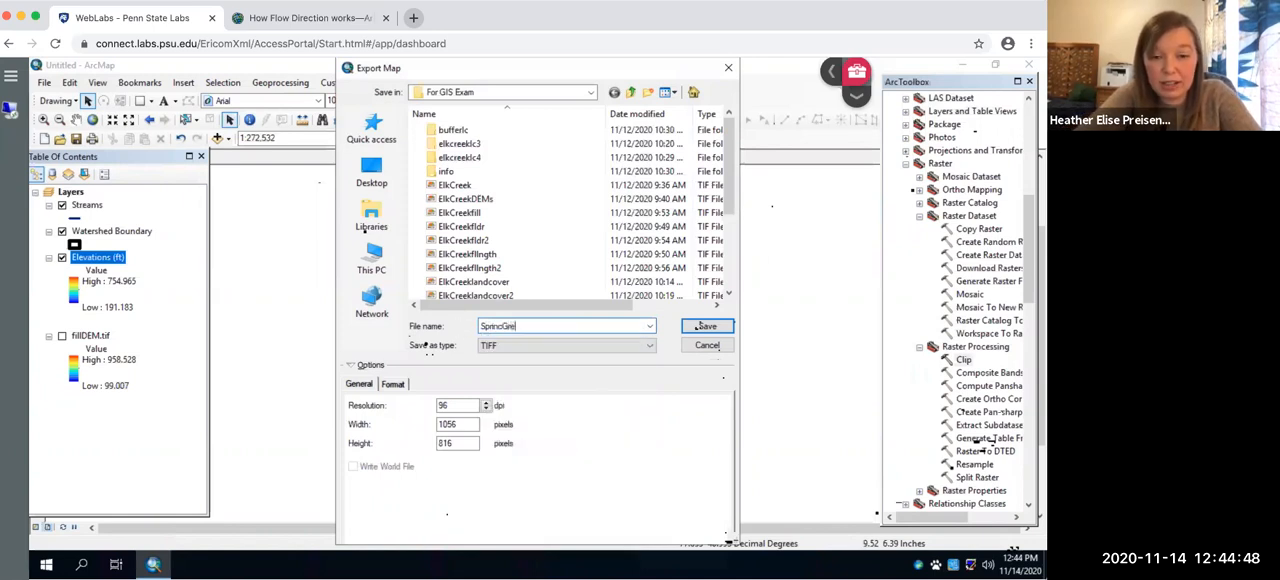
pyautogui.write('g')
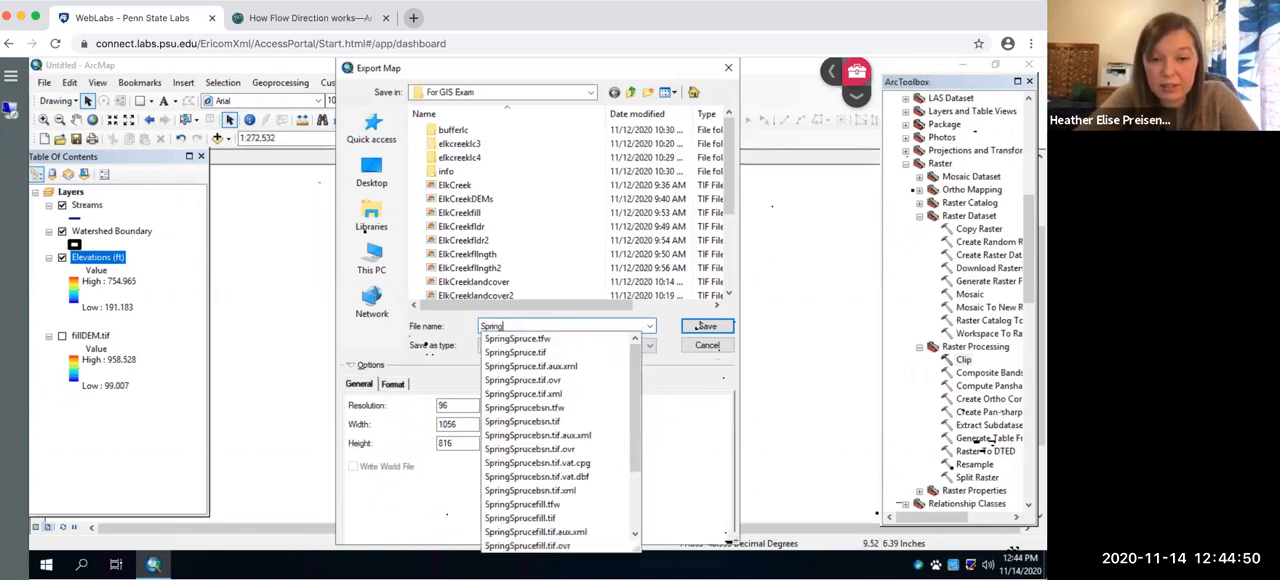
pyautogui.write('CreekMap')
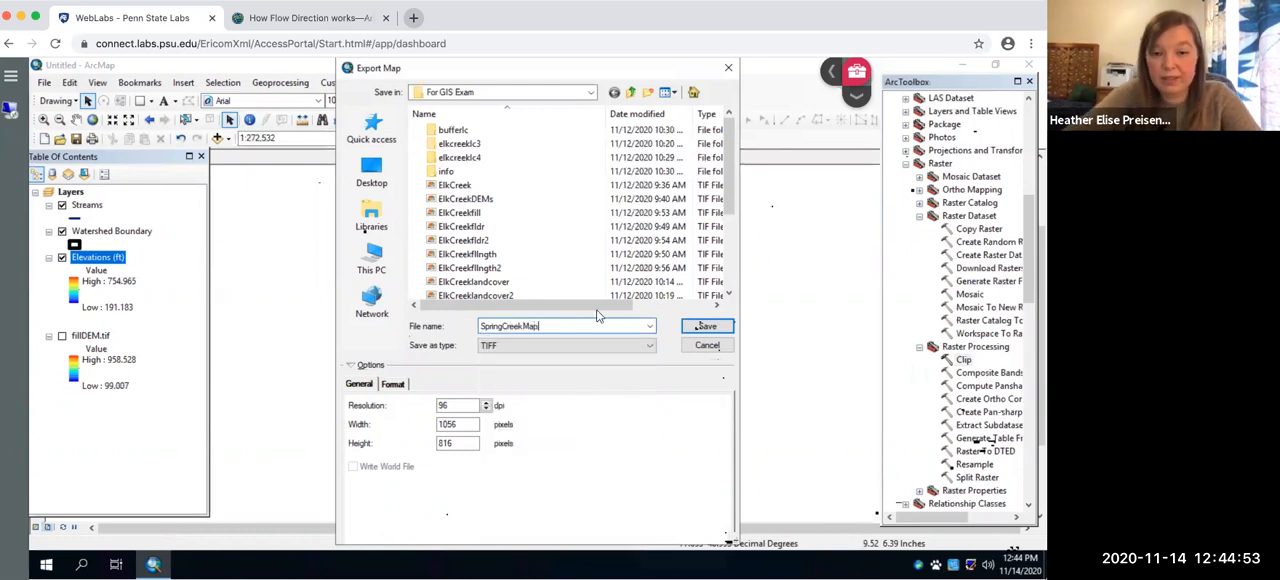
pyautogui.click(706, 327)
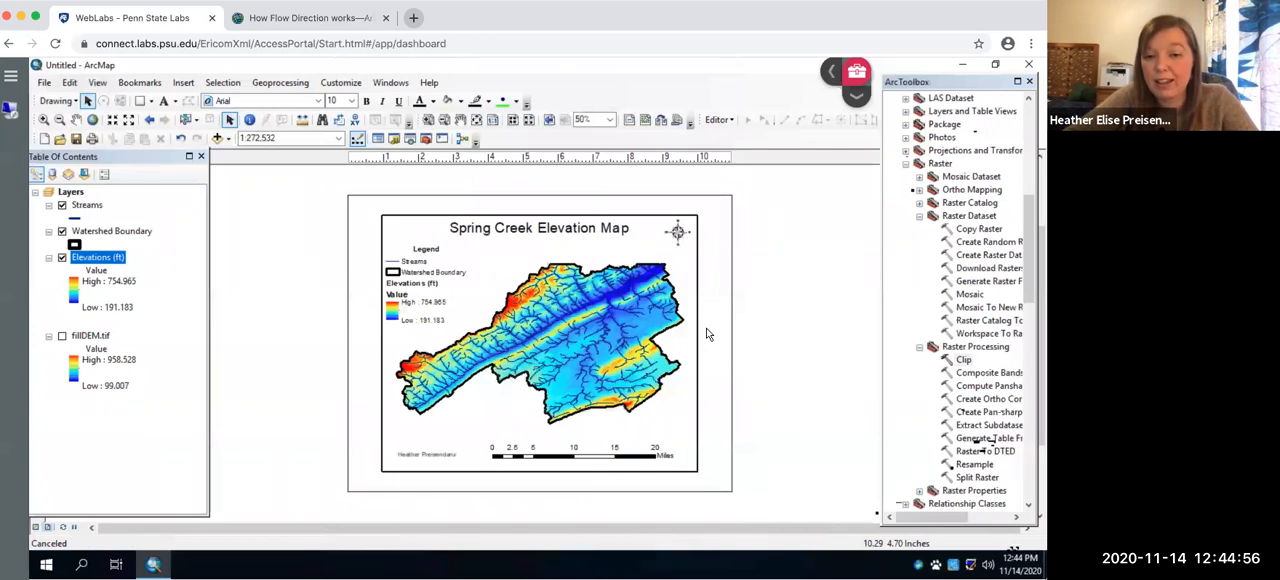